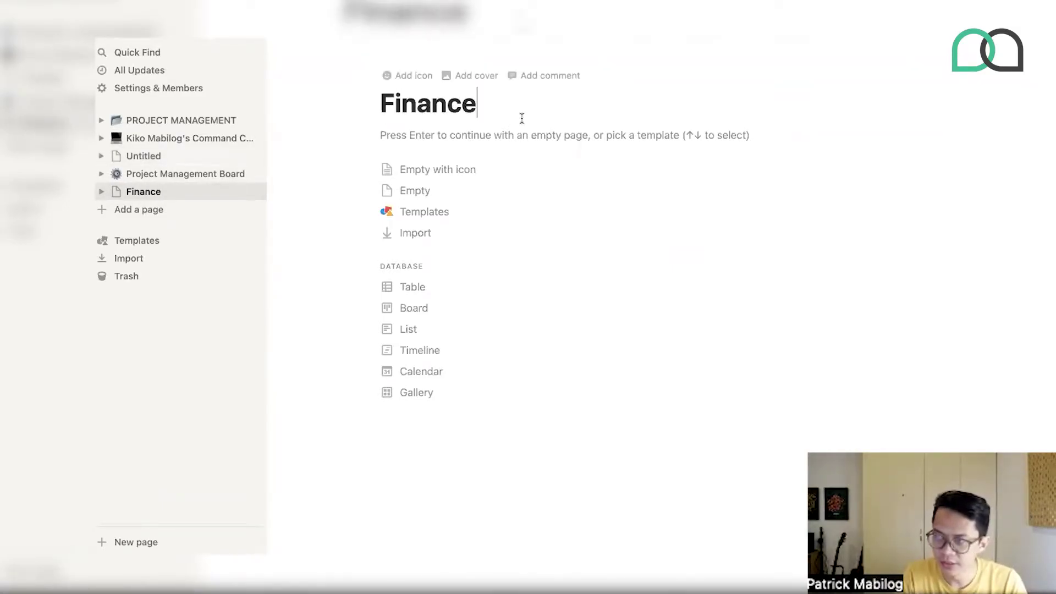
- Start Finance as an empty page and remove a stray letter from its title
{"action": "key", "text": "Return"}
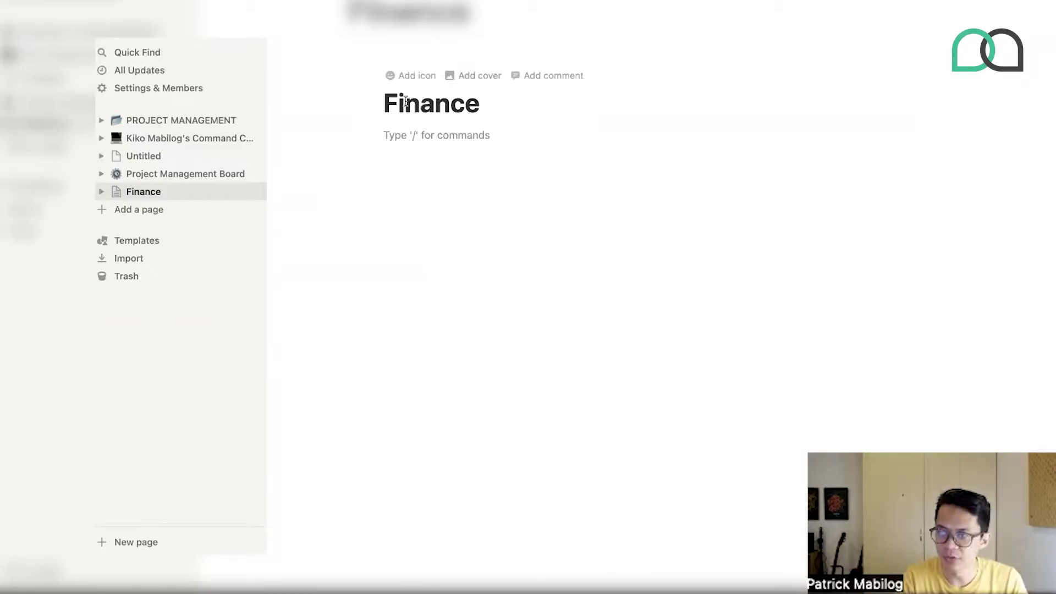
{"action": "left_click", "coordinate": [387, 100]}
{"action": "type", "text": "B"}
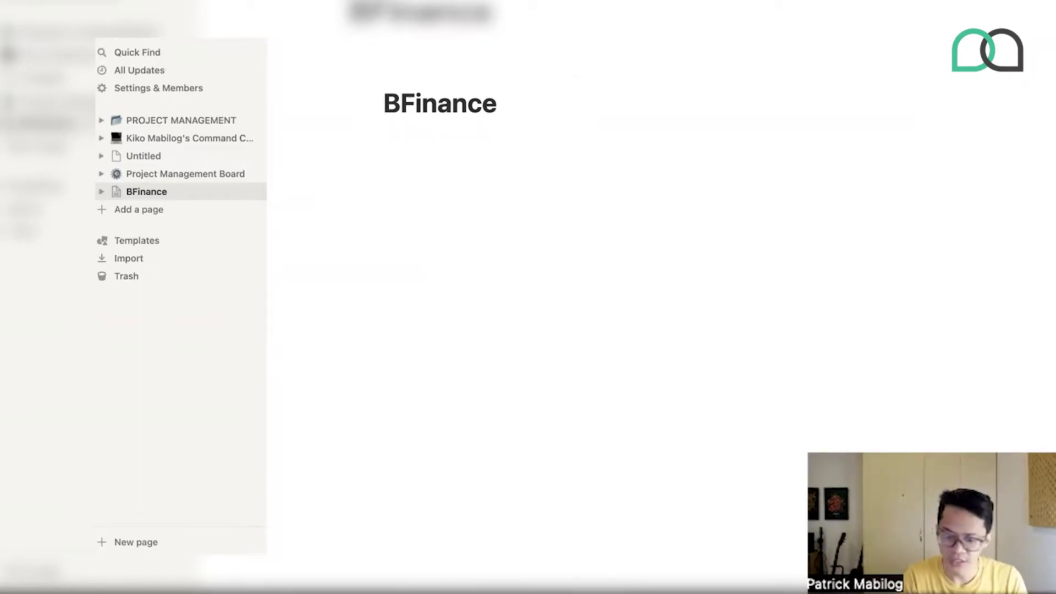
{"action": "key", "text": "BackSpace"}
- Write the lines Cashflow, Budget and Invoice in the body and select all three
{"action": "left_click", "coordinate": [399, 201]}
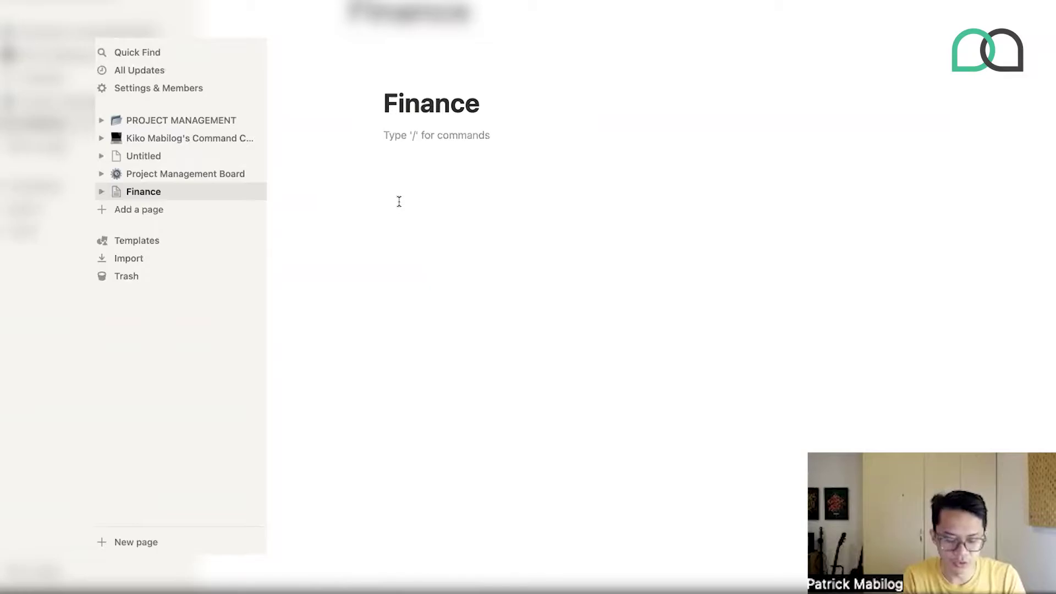
{"action": "type", "text": "Cashflow"}
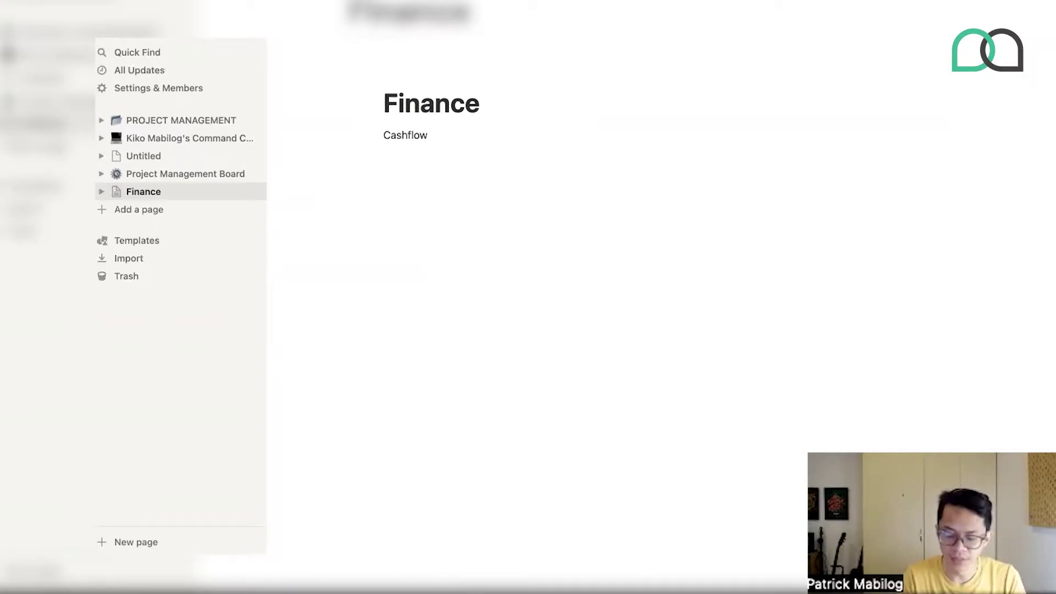
{"action": "key", "text": "Return"}
{"action": "type", "text": "Budget"}
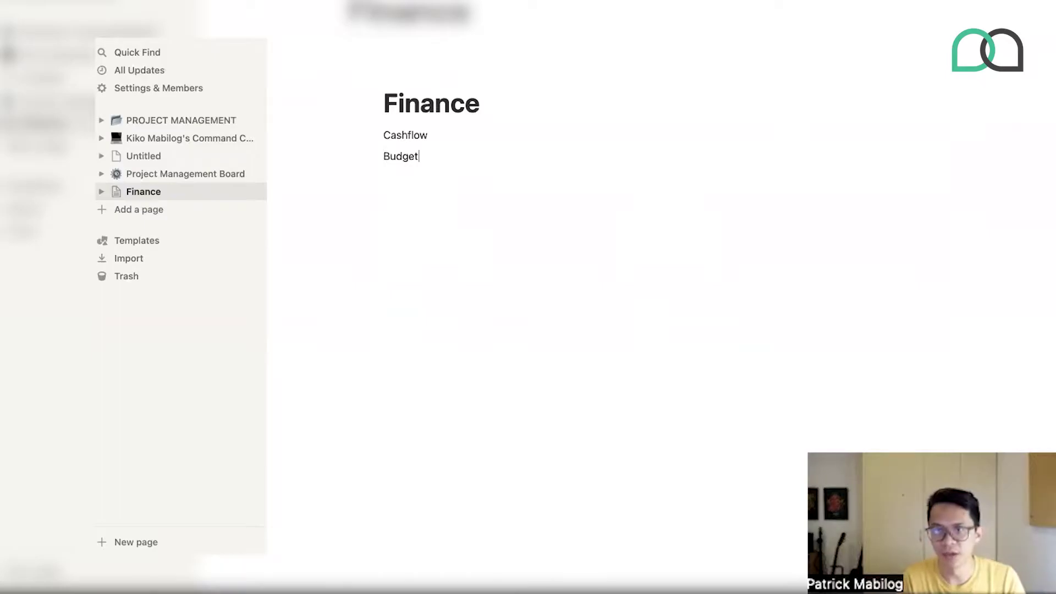
{"action": "key", "text": "Return"}
{"action": "type", "text": "I"}
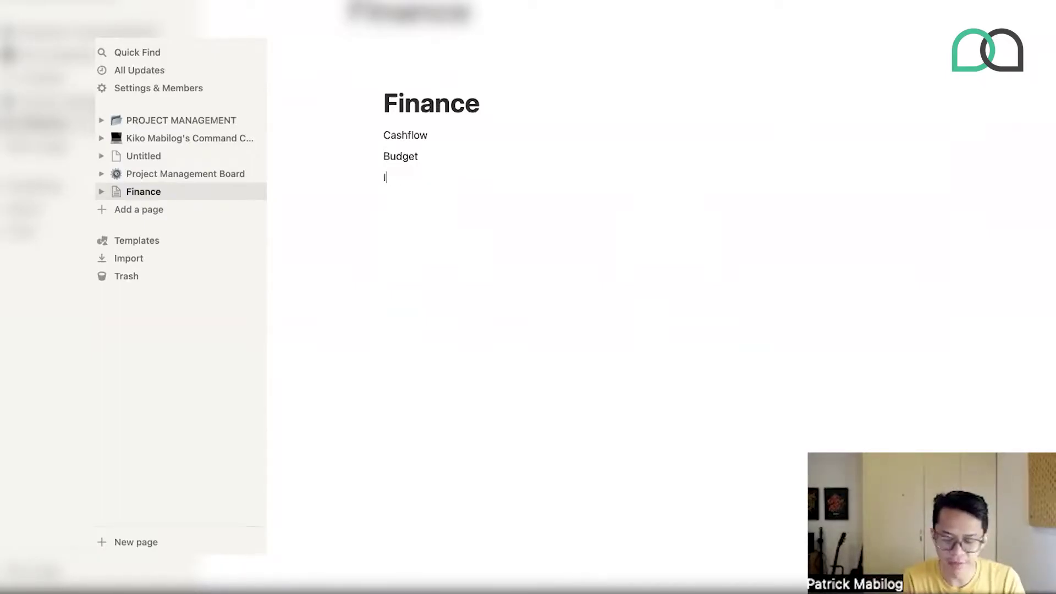
{"action": "type", "text": "nvoice"}
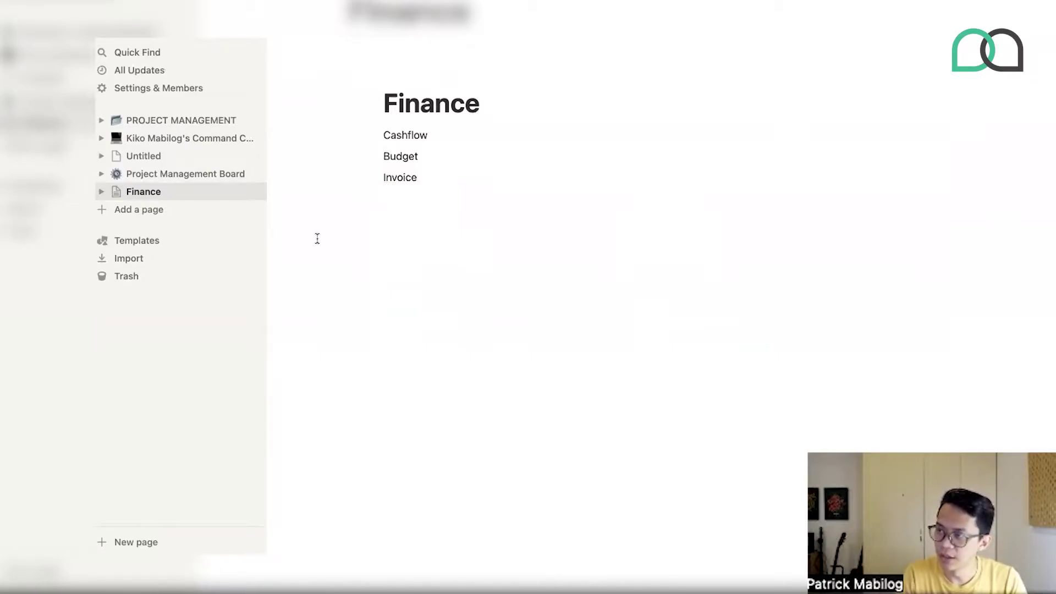
{"action": "key", "text": "super+a"}
{"action": "key", "text": "super+a"}
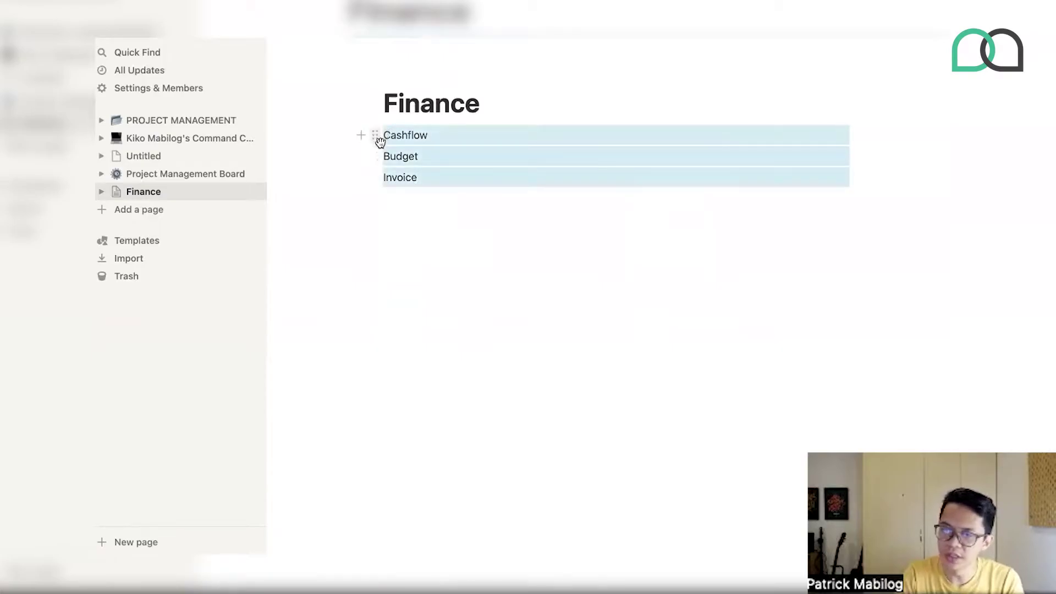
- Turn the three selected lines into subpages
{"action": "left_click", "coordinate": [373, 134]}
{"action": "mouse_move", "coordinate": [315, 129]}
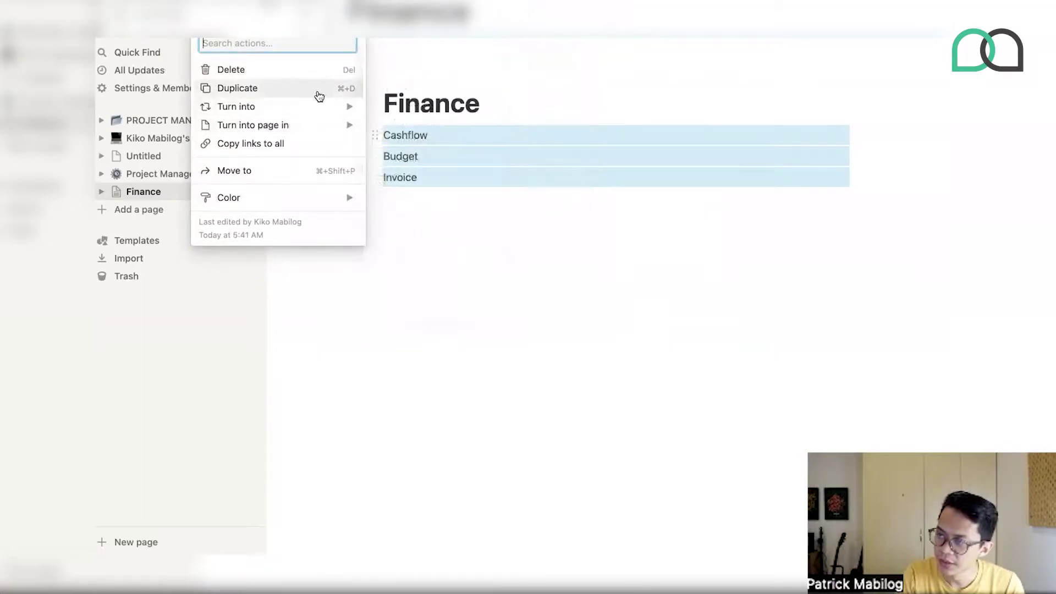
{"action": "mouse_move", "coordinate": [321, 105]}
{"action": "left_click", "coordinate": [401, 86]}
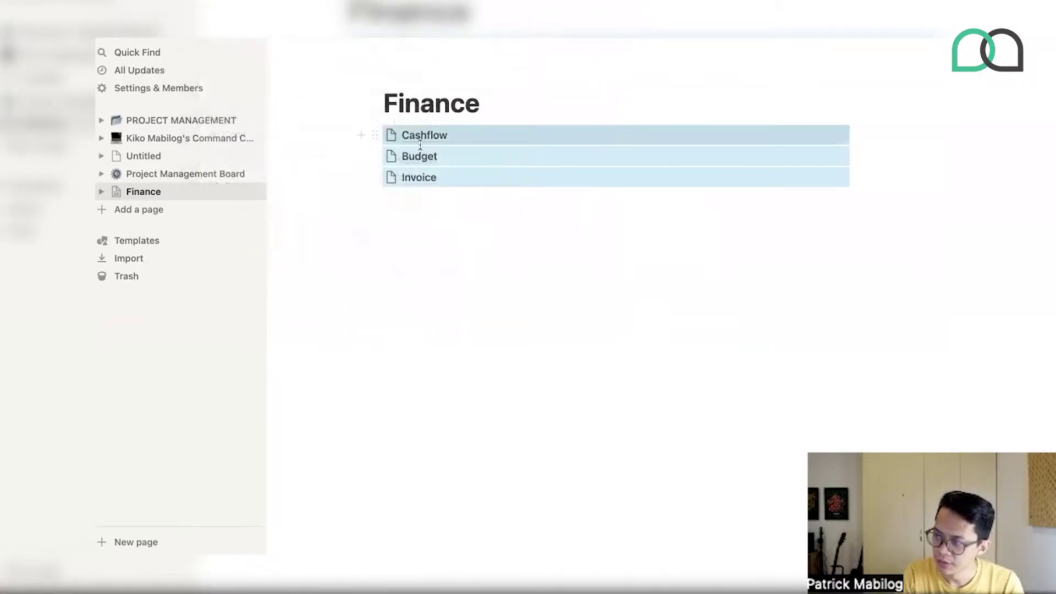
- Give Cashflow a money-with-wings emoji icon and Budget an emoji icon
{"action": "left_click", "coordinate": [392, 136]}
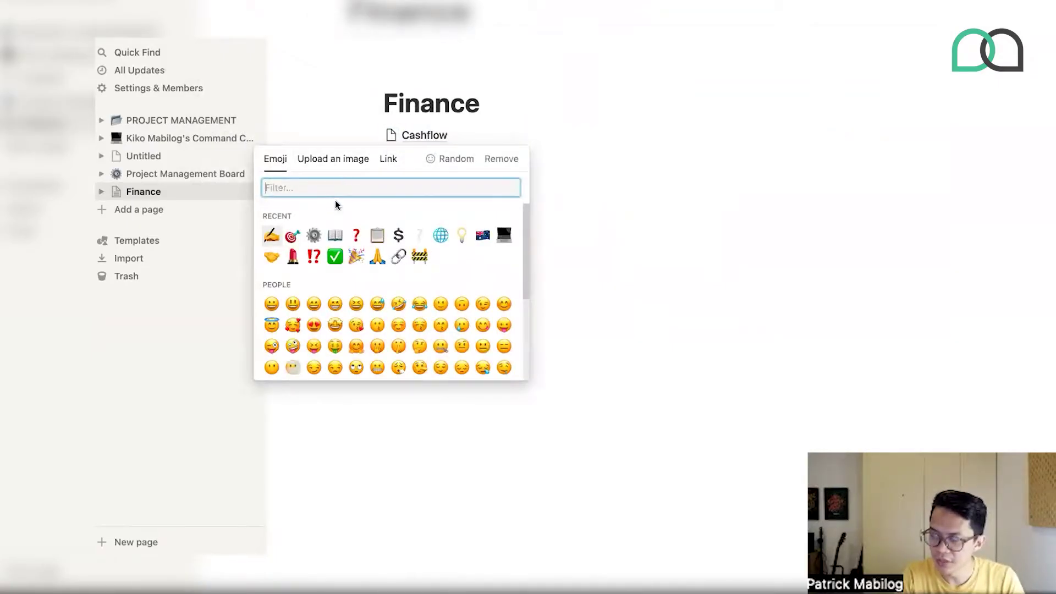
{"action": "type", "text": "mon"}
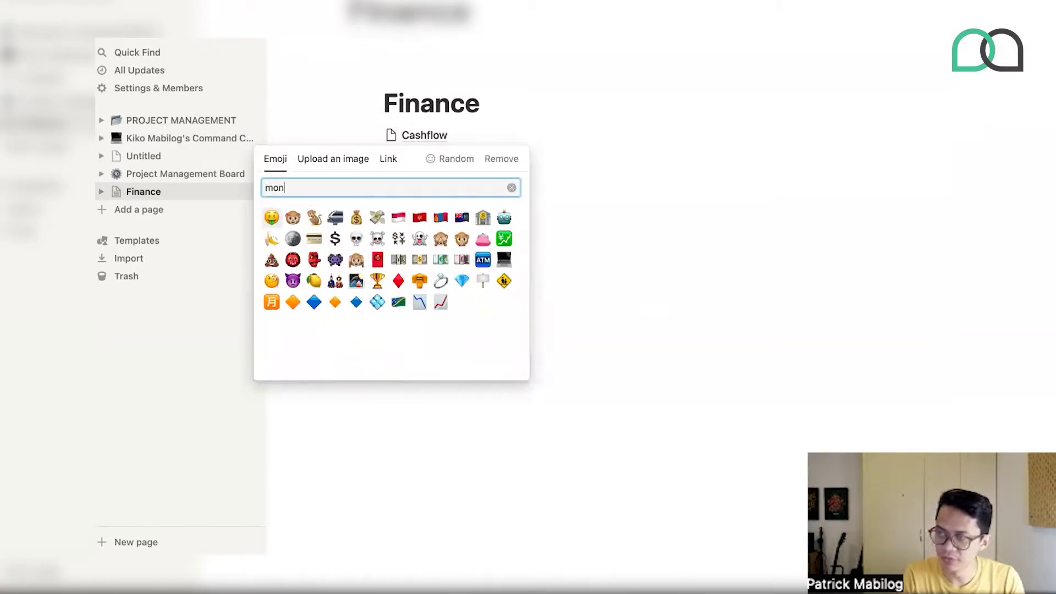
{"action": "left_click", "coordinate": [377, 218]}
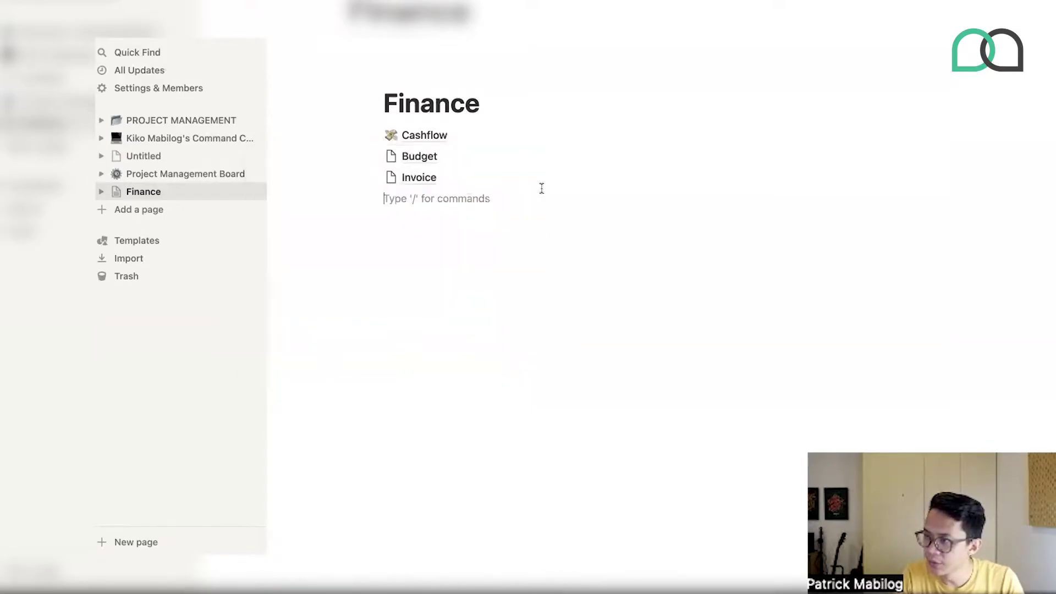
{"action": "left_click", "coordinate": [391, 156]}
{"action": "left_click", "coordinate": [395, 255]}
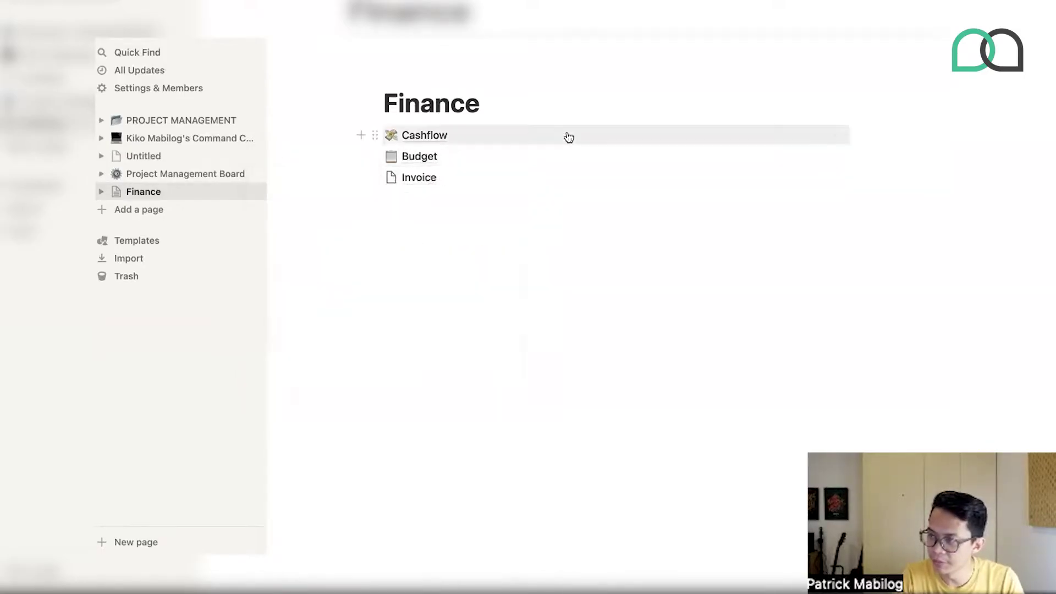
{"action": "left_click", "coordinate": [566, 135]}
{"action": "left_click", "coordinate": [143, 191]}
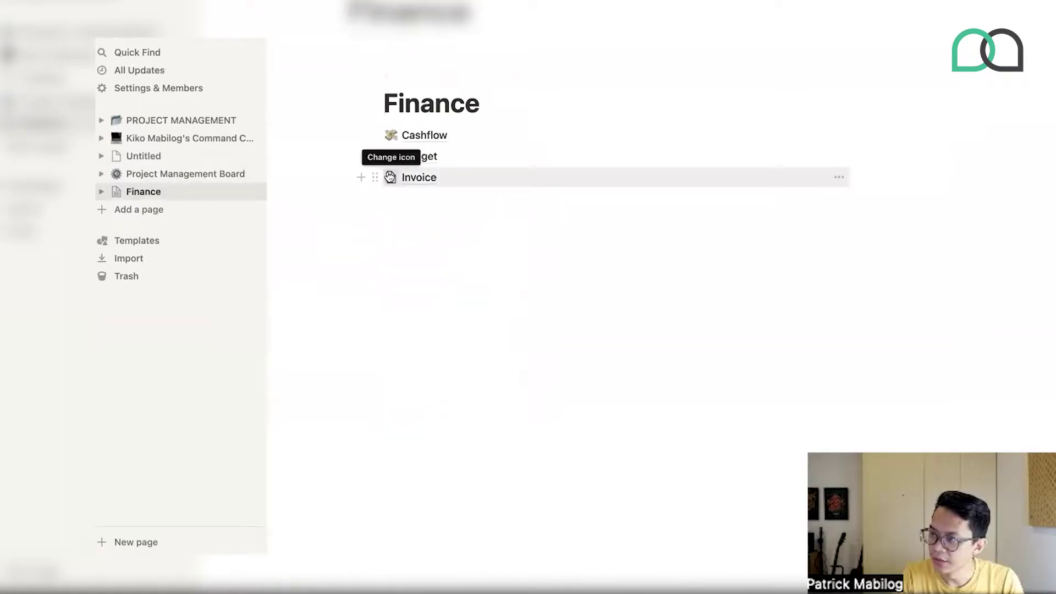
- Give Invoice a receipt emoji icon, then open Cashflow as an empty page
{"action": "left_click", "coordinate": [391, 177]}
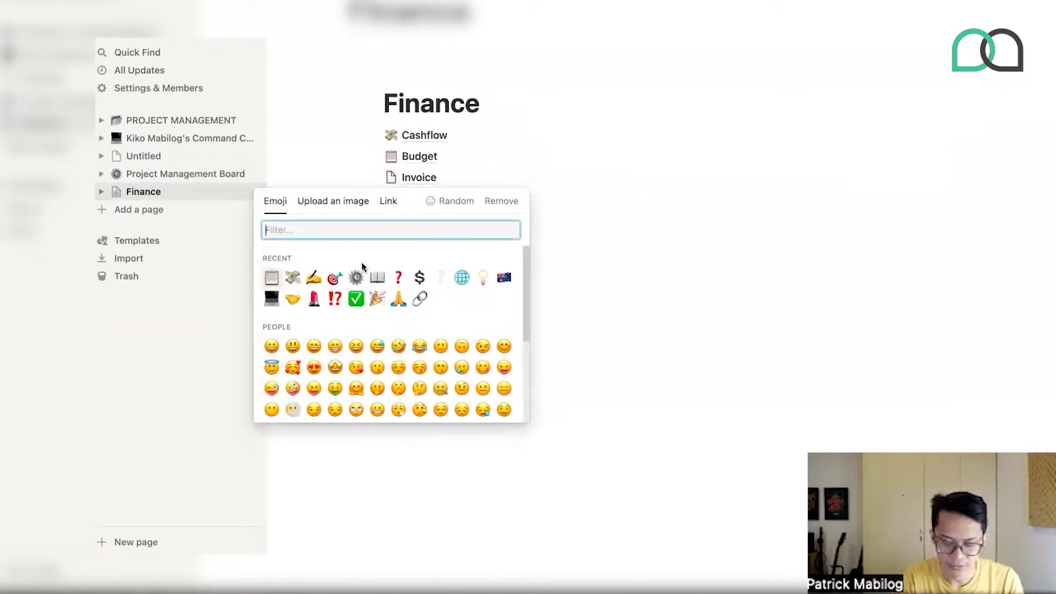
{"action": "type", "text": "rece"}
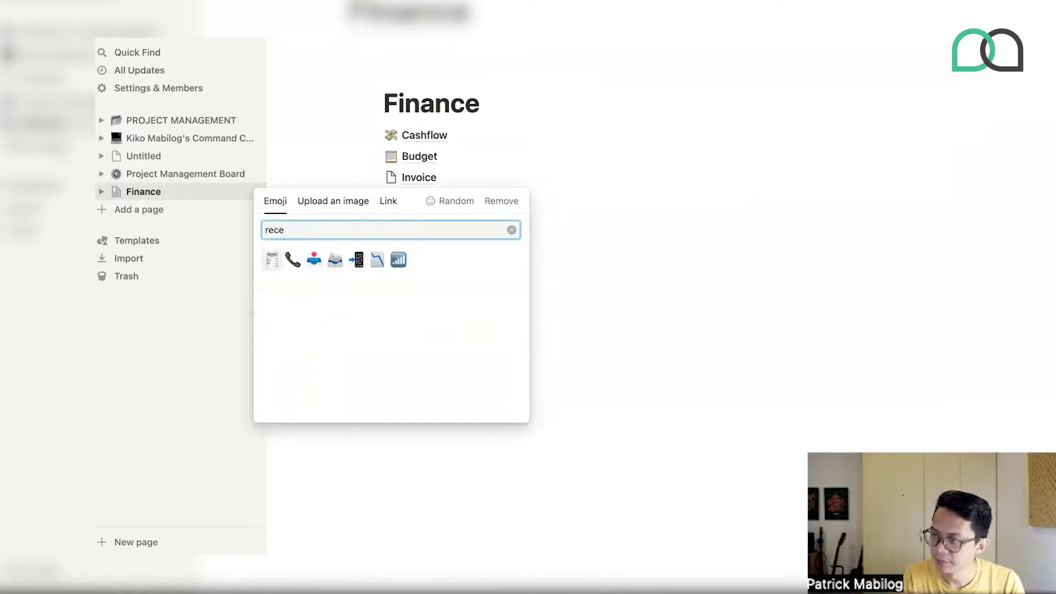
{"action": "left_click", "coordinate": [272, 260]}
{"action": "left_click", "coordinate": [525, 177]}
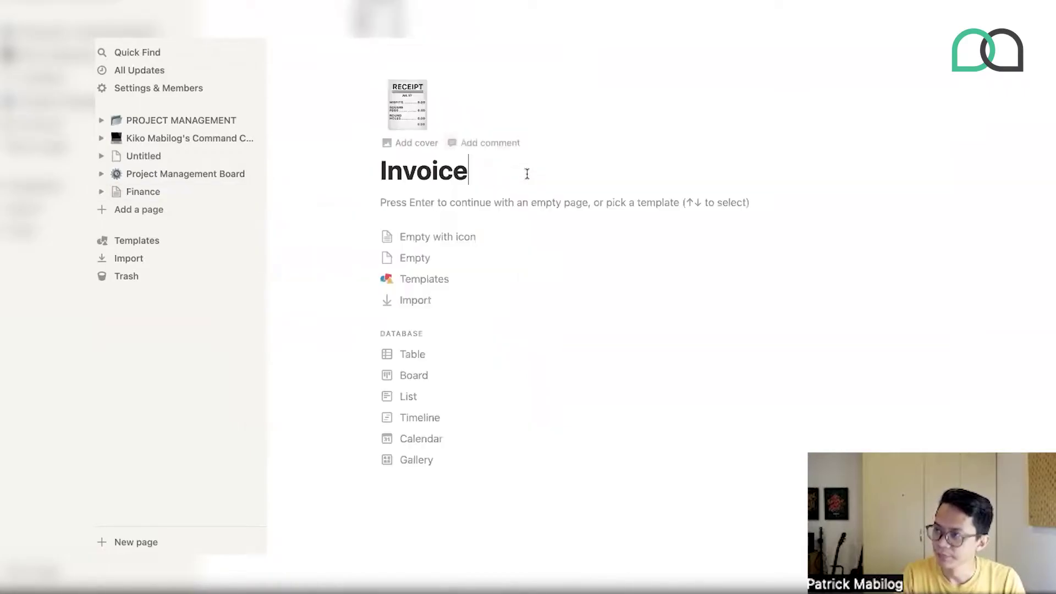
{"action": "left_click", "coordinate": [380, 12]}
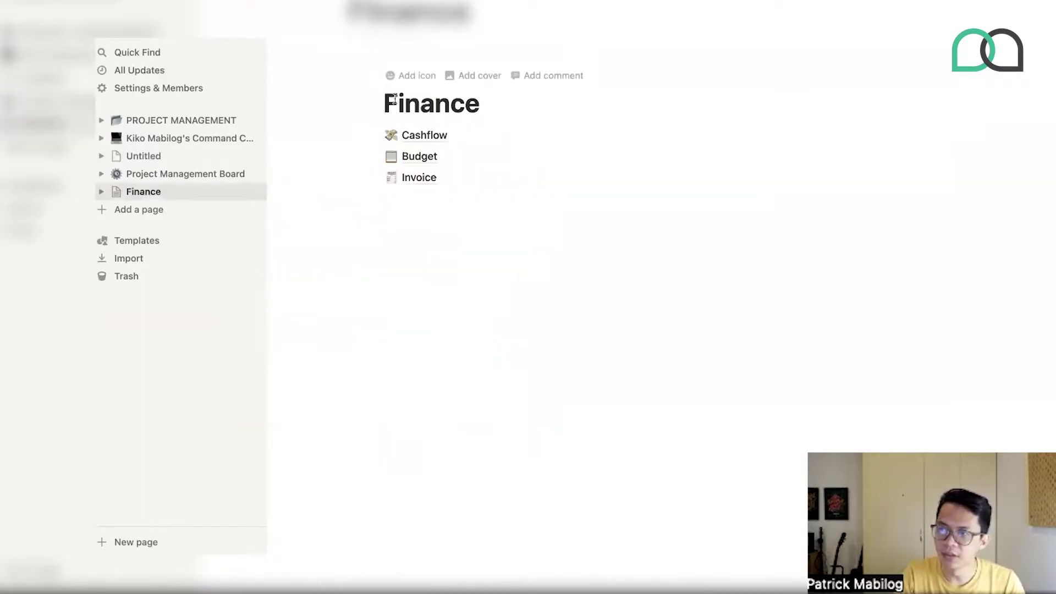
{"action": "left_click", "coordinate": [427, 136]}
{"action": "left_click", "coordinate": [411, 215]}
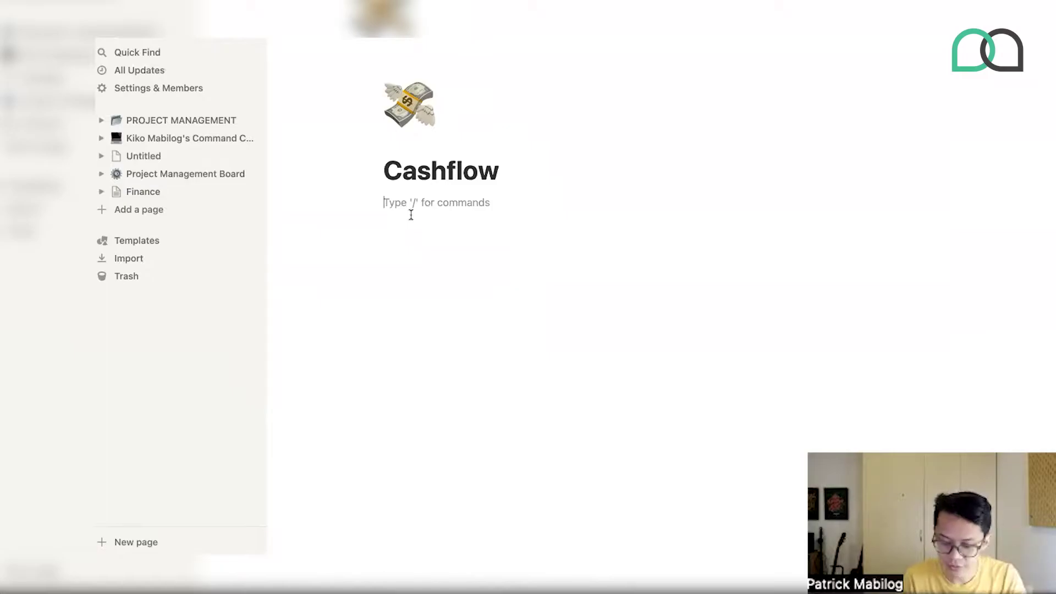
- Insert a table view on Cashflow with /table, backed by a new database
{"action": "type", "text": "/tab"}
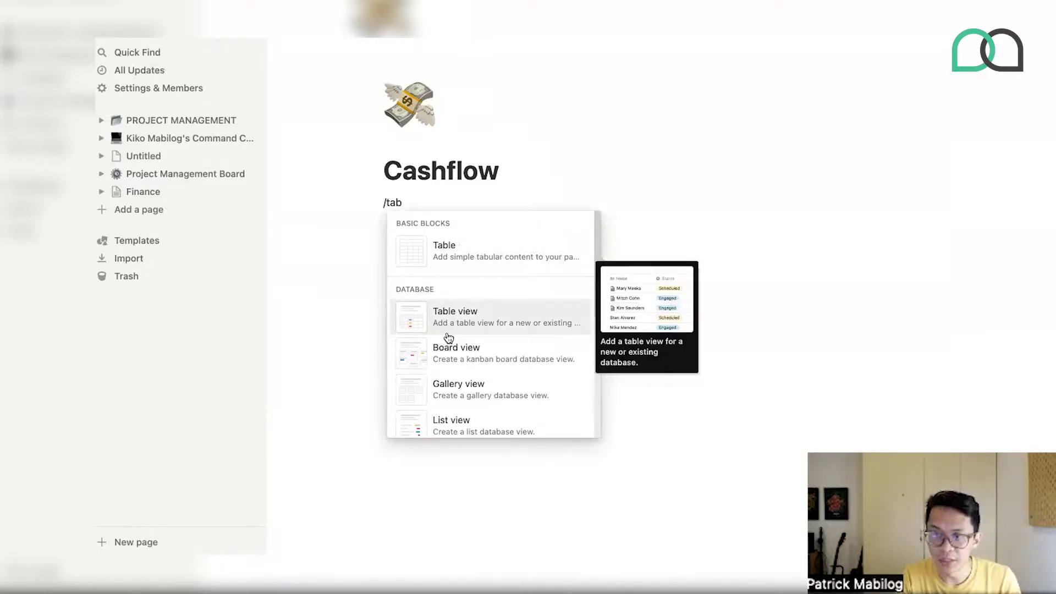
{"action": "key", "text": "super+a"}
{"action": "key", "text": "BackSpace"}
{"action": "type", "text": "/table"}
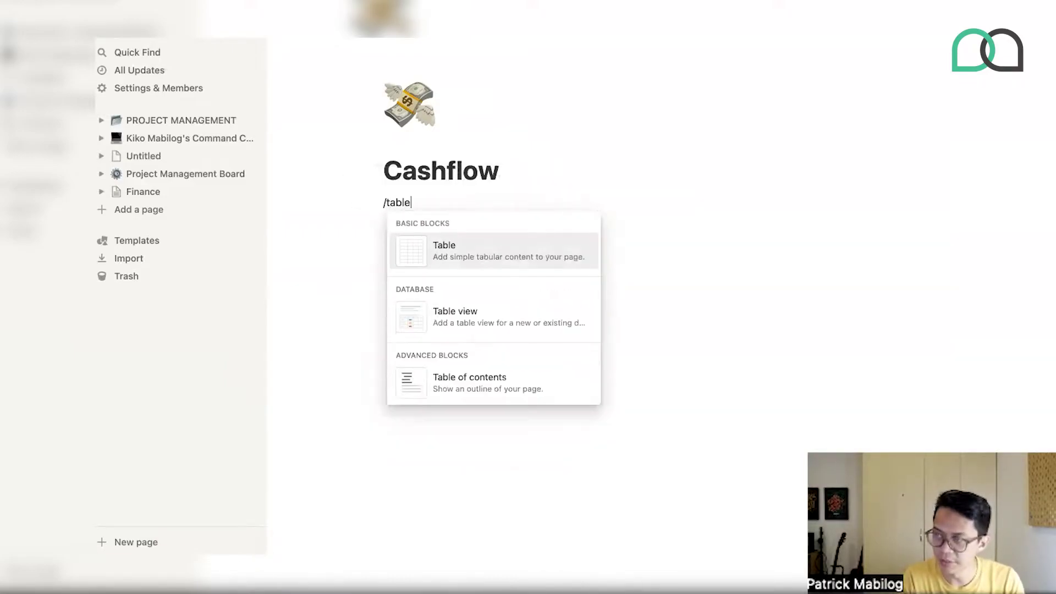
{"action": "left_click", "coordinate": [414, 327]}
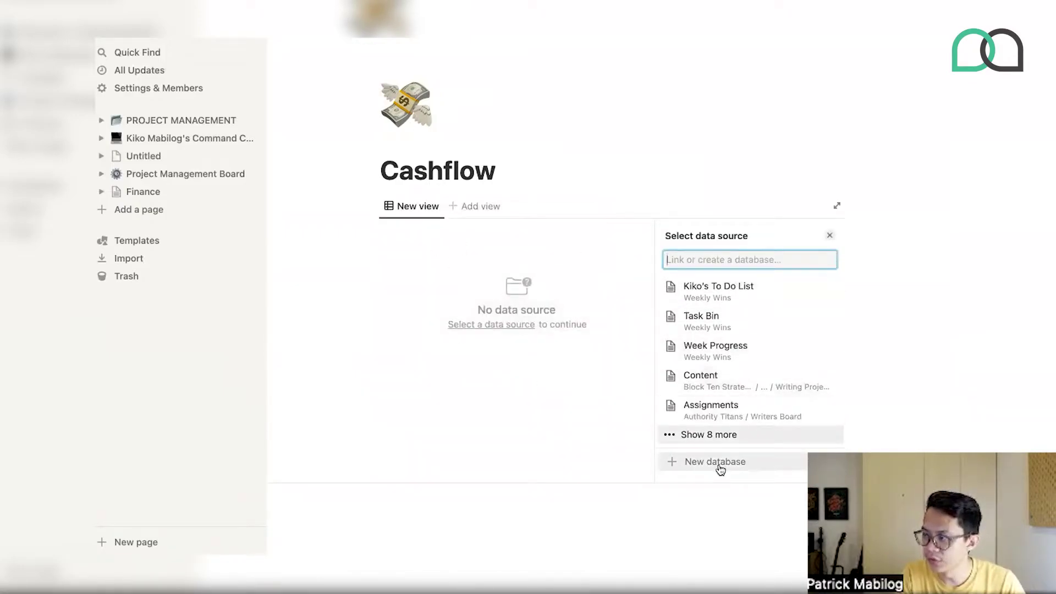
{"action": "left_click", "coordinate": [719, 463]}
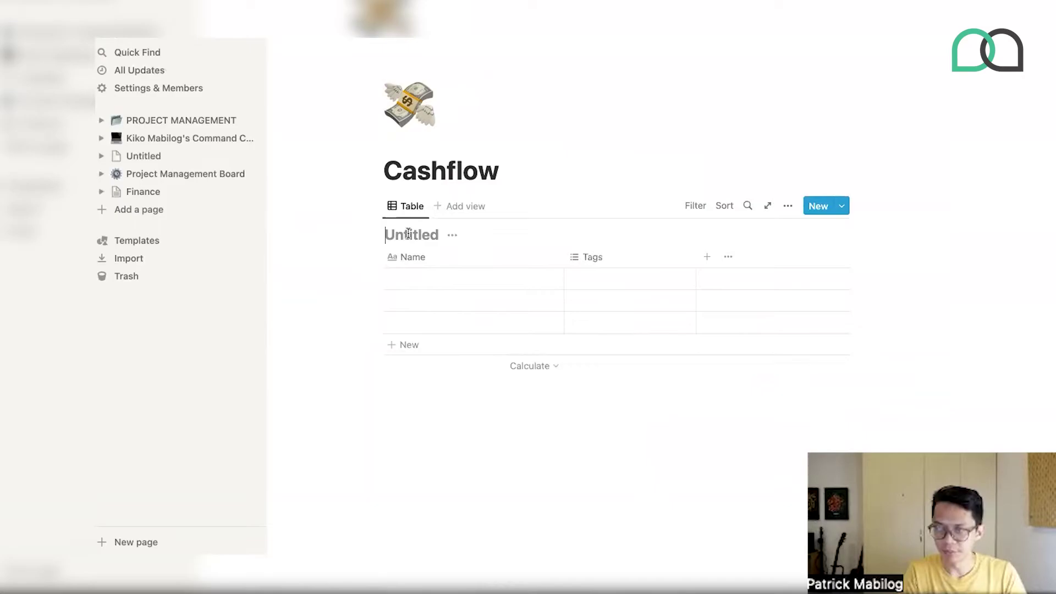
- Title the new table 'Cash In'
{"action": "type", "text": "Cha"}
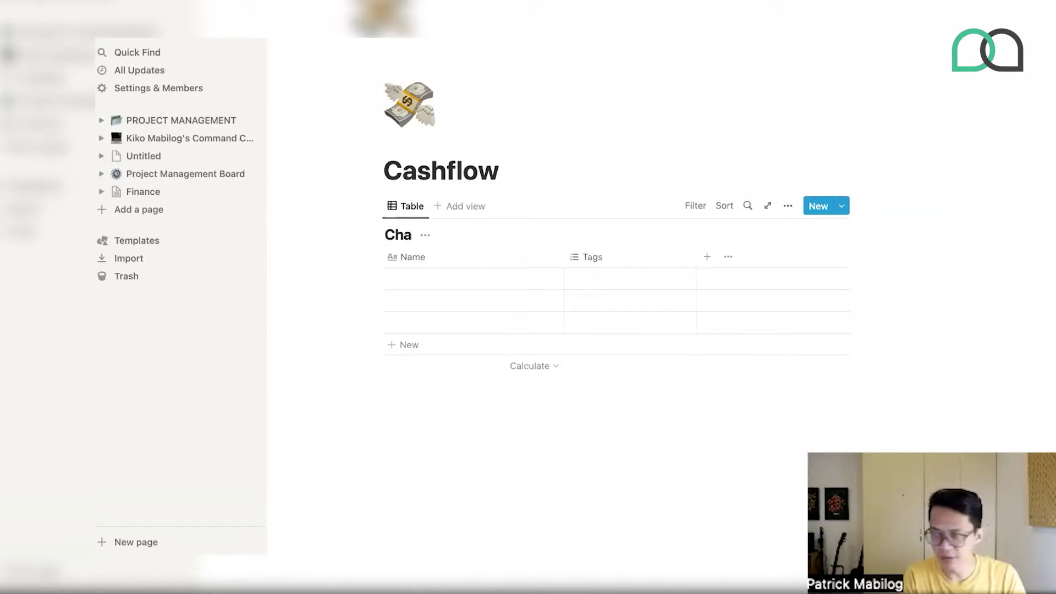
{"action": "key", "text": "BackSpace"}
{"action": "key", "text": "BackSpace"}
{"action": "type", "text": "ash"}
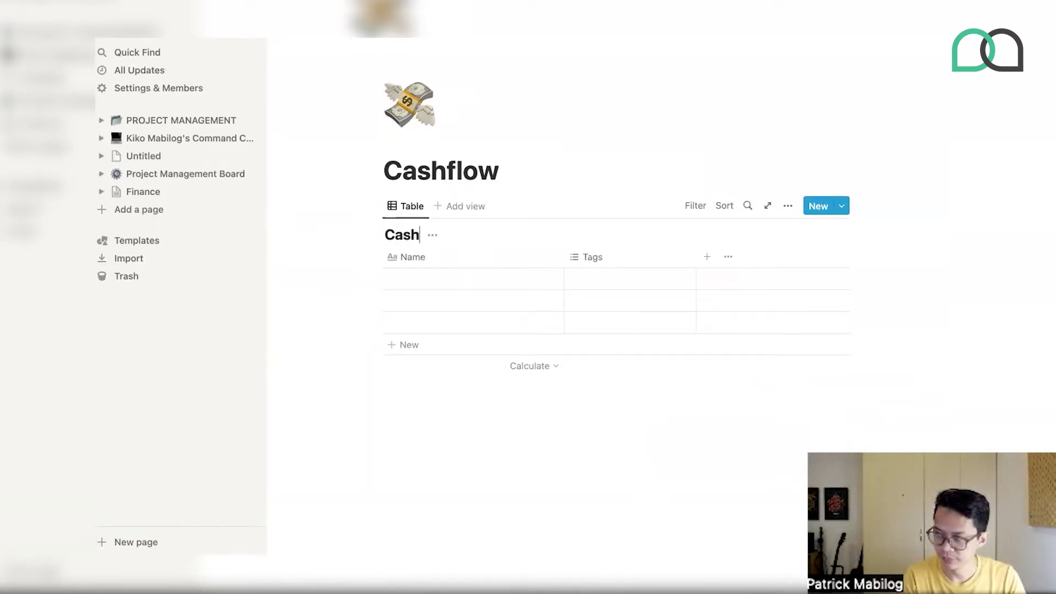
{"action": "type", "text": " In"}
{"action": "left_click", "coordinate": [570, 166]}
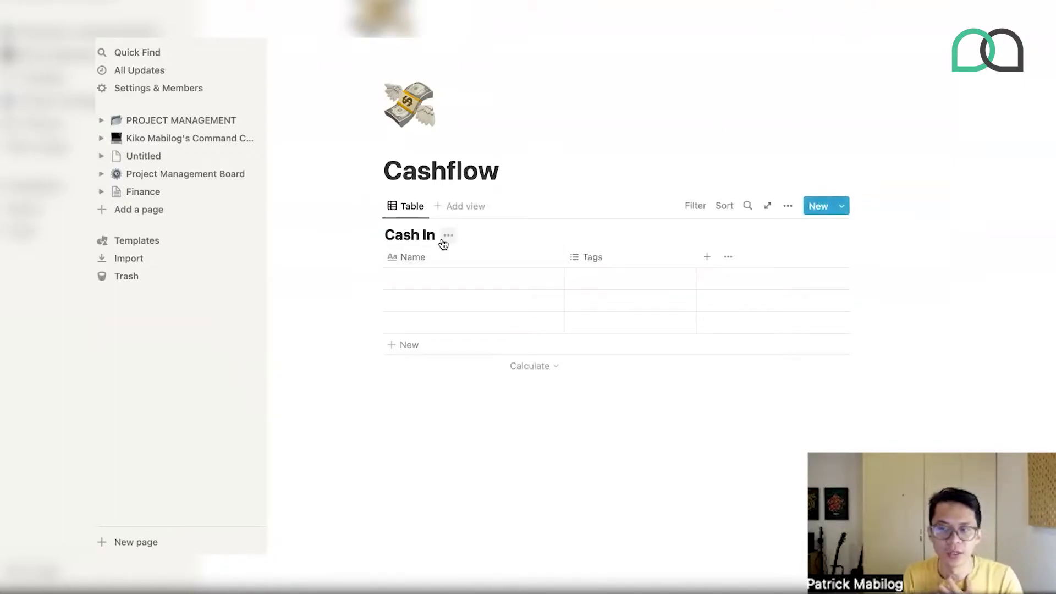
{"action": "left_click", "coordinate": [452, 236]}
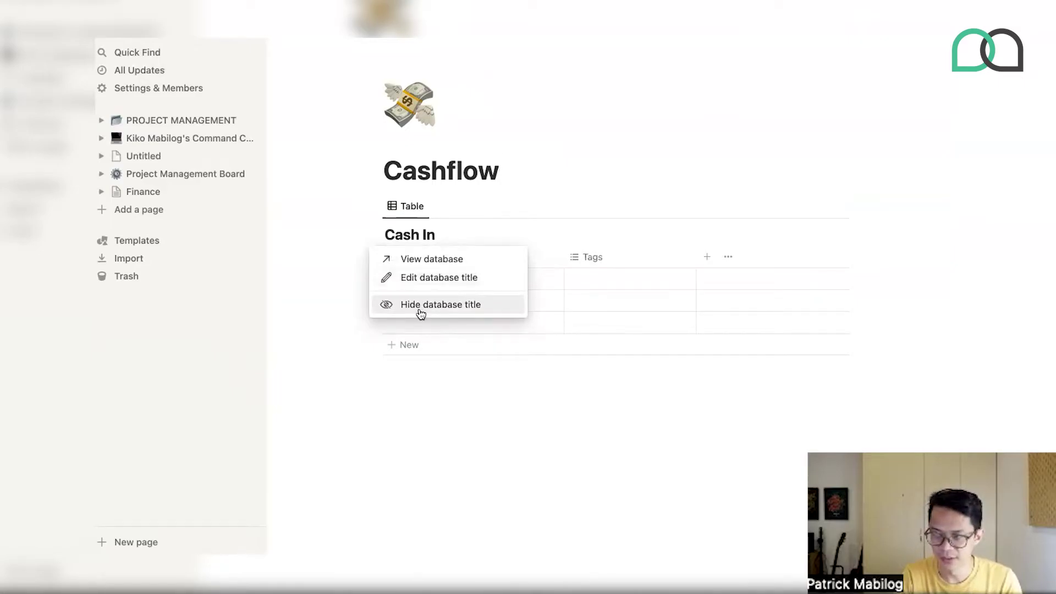
{"action": "left_click", "coordinate": [413, 382]}
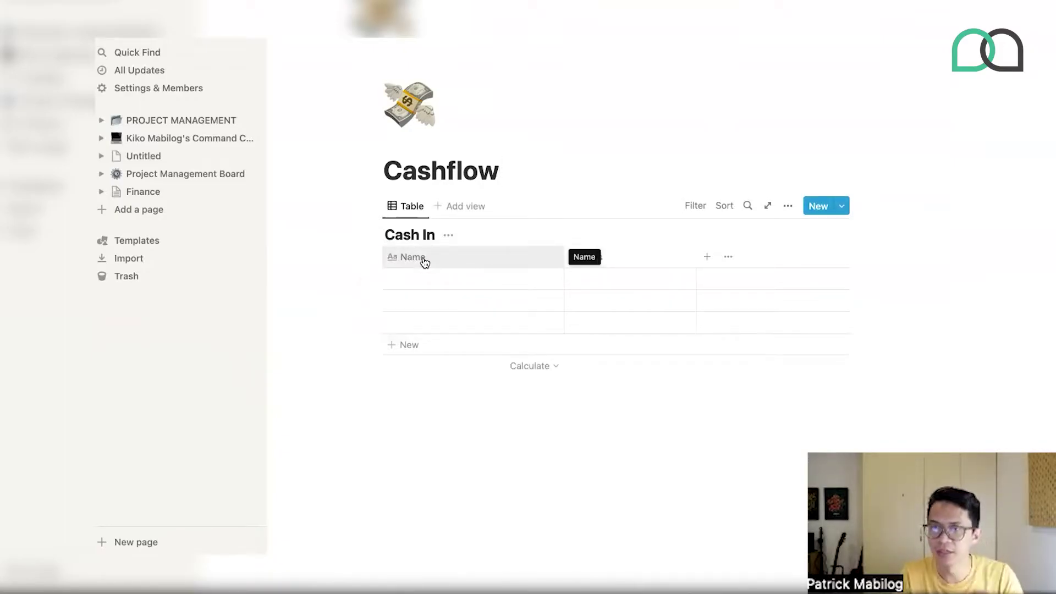
- Rename the table's Name column to Entry
{"action": "left_click", "coordinate": [424, 262]}
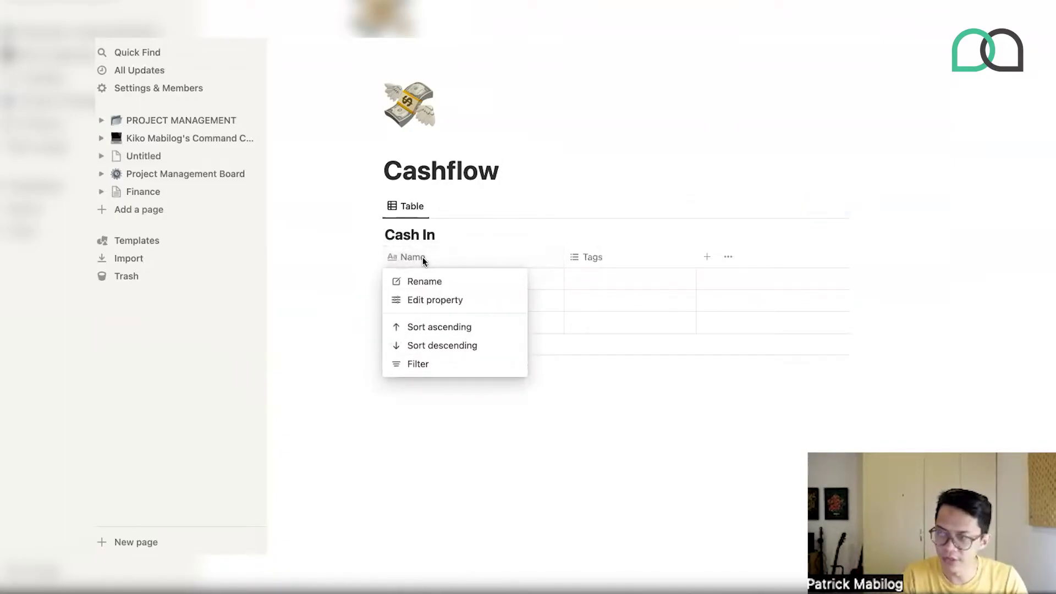
{"action": "left_click", "coordinate": [412, 300]}
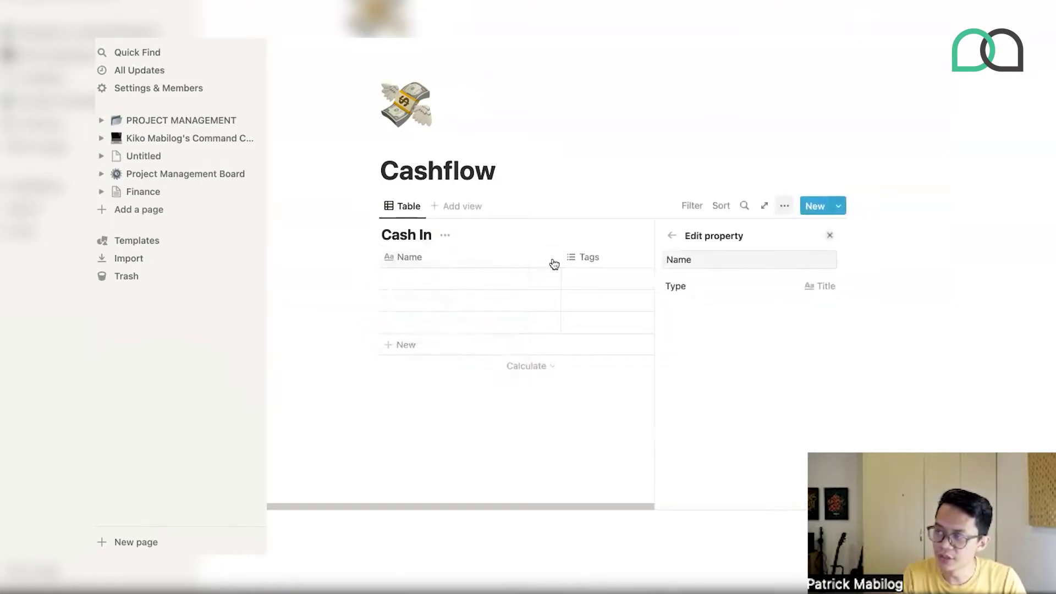
{"action": "left_click", "coordinate": [695, 259]}
{"action": "double_click", "coordinate": [695, 259]}
{"action": "type", "text": "Entry"}
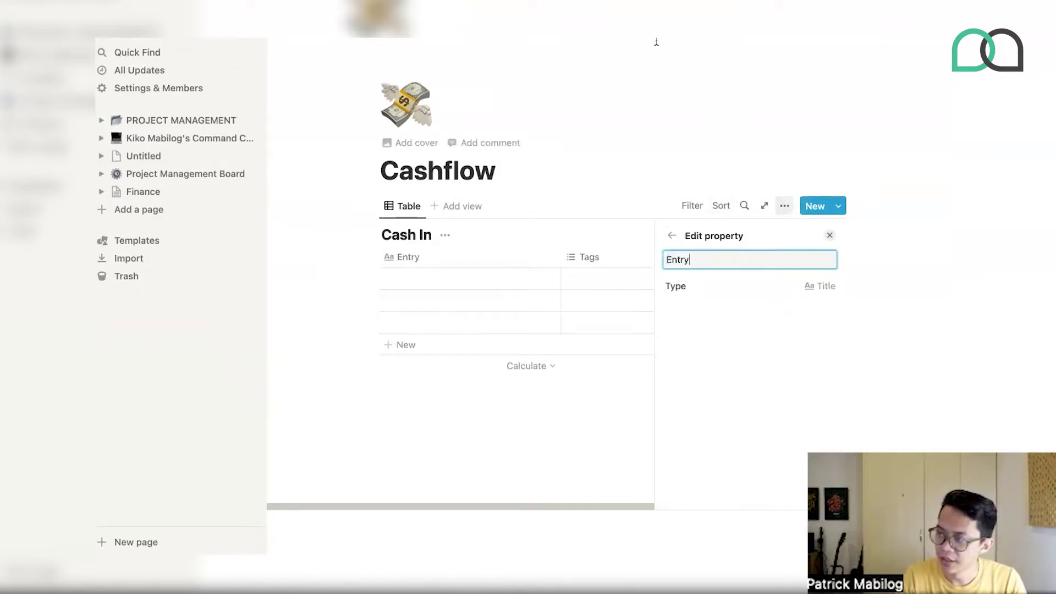
{"action": "left_click", "coordinate": [596, 238]}
{"action": "left_click", "coordinate": [590, 257]}
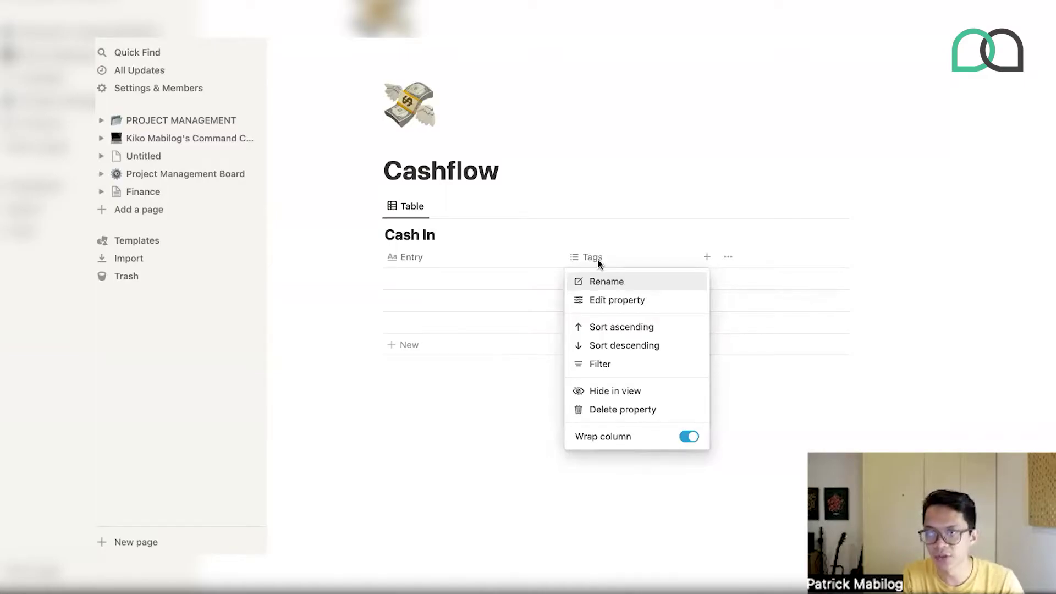
- Add a filter on the Tags column and show its property type choices
{"action": "left_click", "coordinate": [606, 365]}
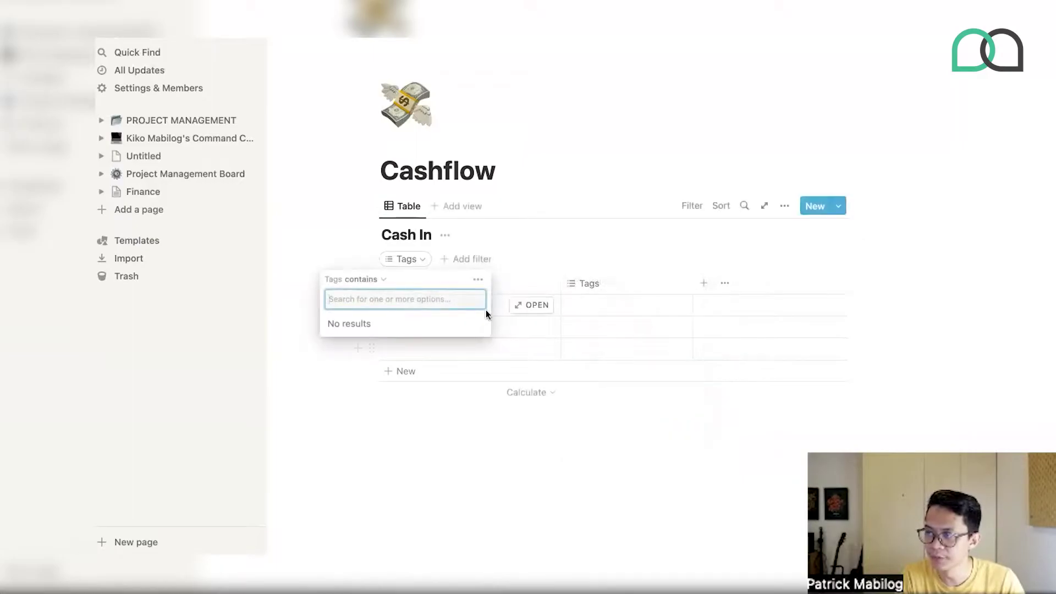
{"action": "left_click", "coordinate": [585, 285]}
{"action": "left_click", "coordinate": [611, 287]}
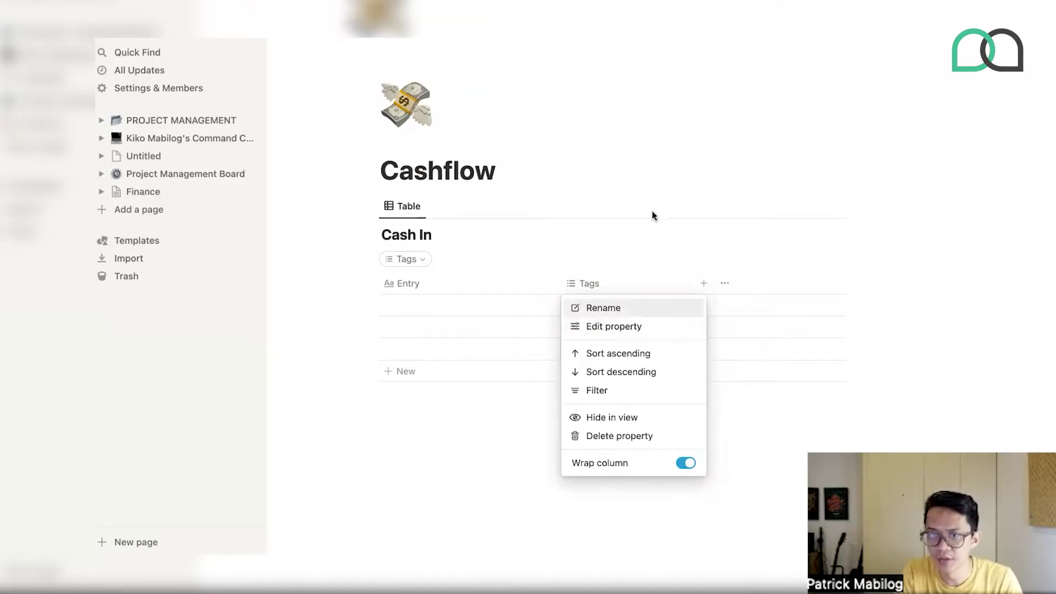
{"action": "left_click", "coordinate": [603, 259]}
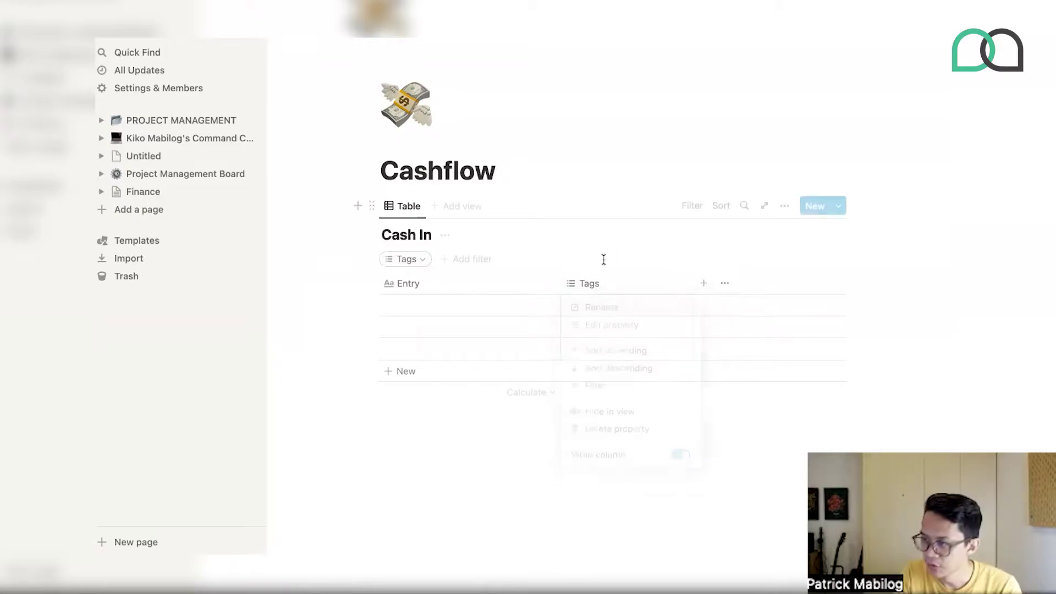
{"action": "left_click", "coordinate": [586, 283]}
{"action": "left_click", "coordinate": [598, 327]}
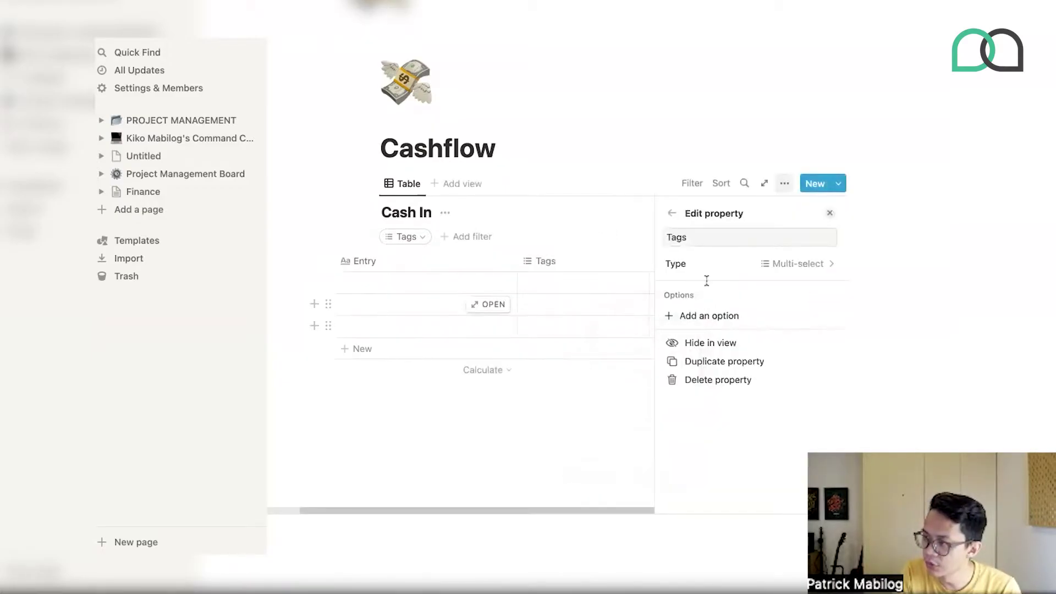
{"action": "left_click", "coordinate": [730, 269]}
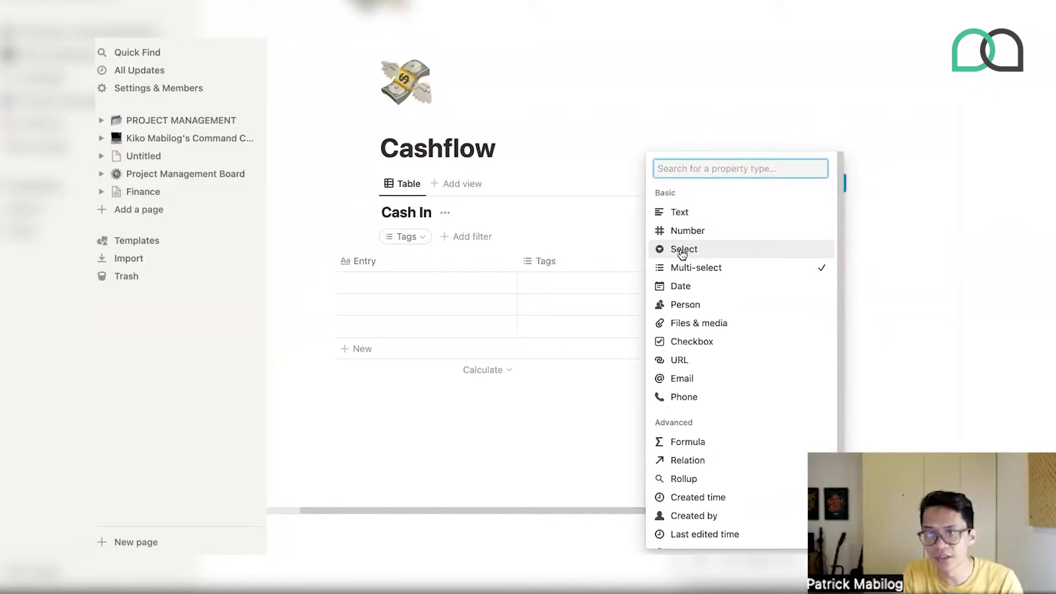
- Change Tags to a Select property and rename it Type
{"action": "left_click", "coordinate": [682, 251]}
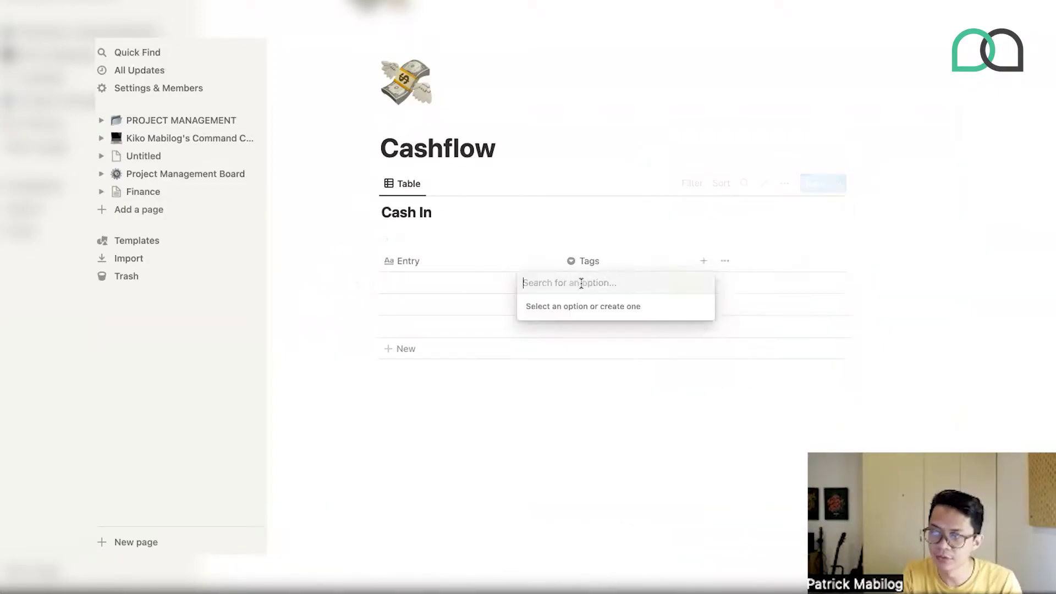
{"action": "key", "text": "Escape"}
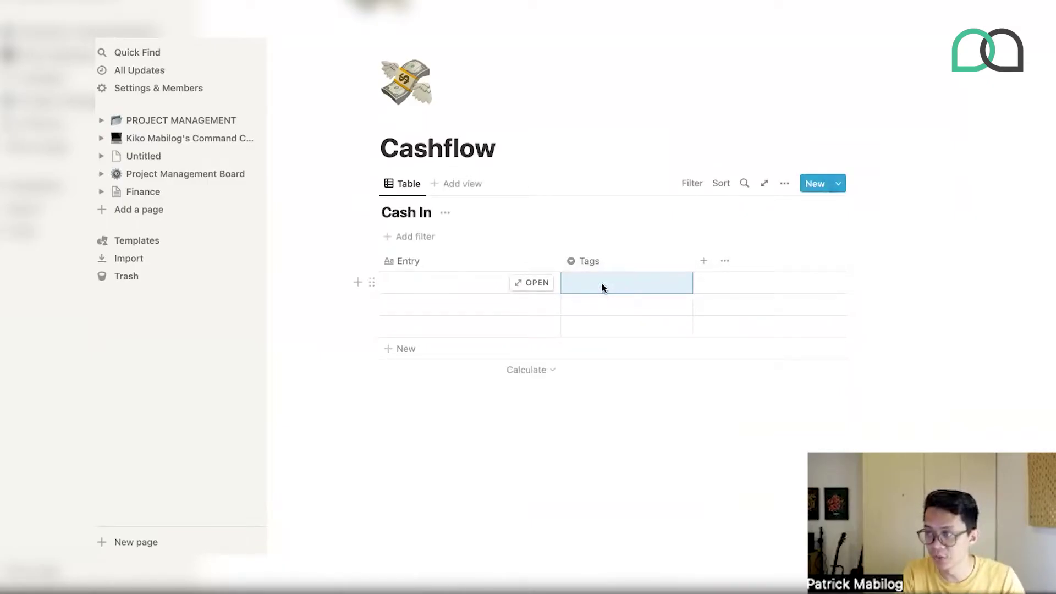
{"action": "left_click", "coordinate": [603, 261]}
{"action": "left_click", "coordinate": [598, 286]}
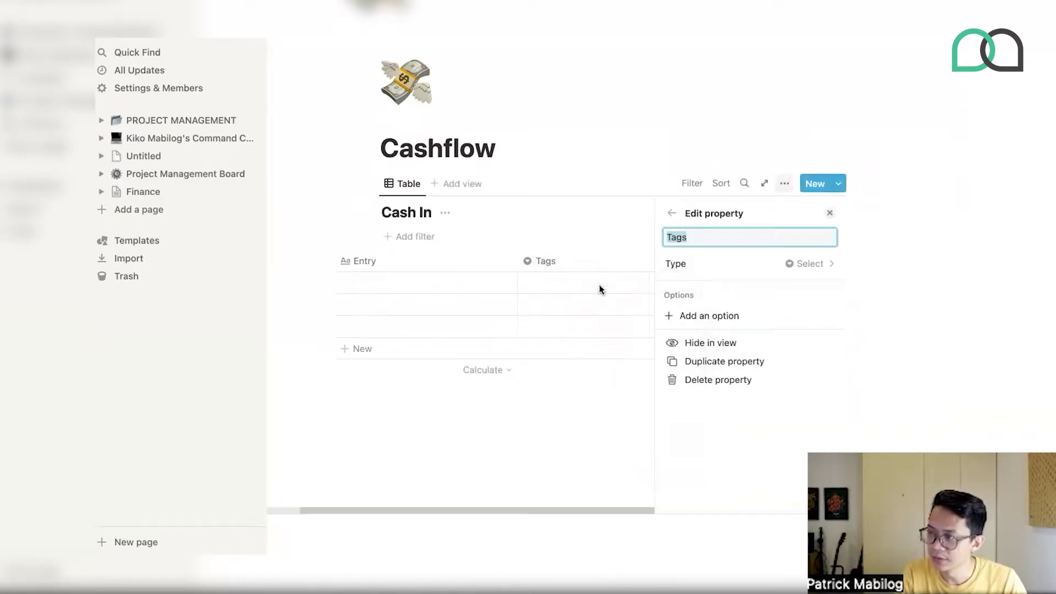
{"action": "type", "text": "Type"}
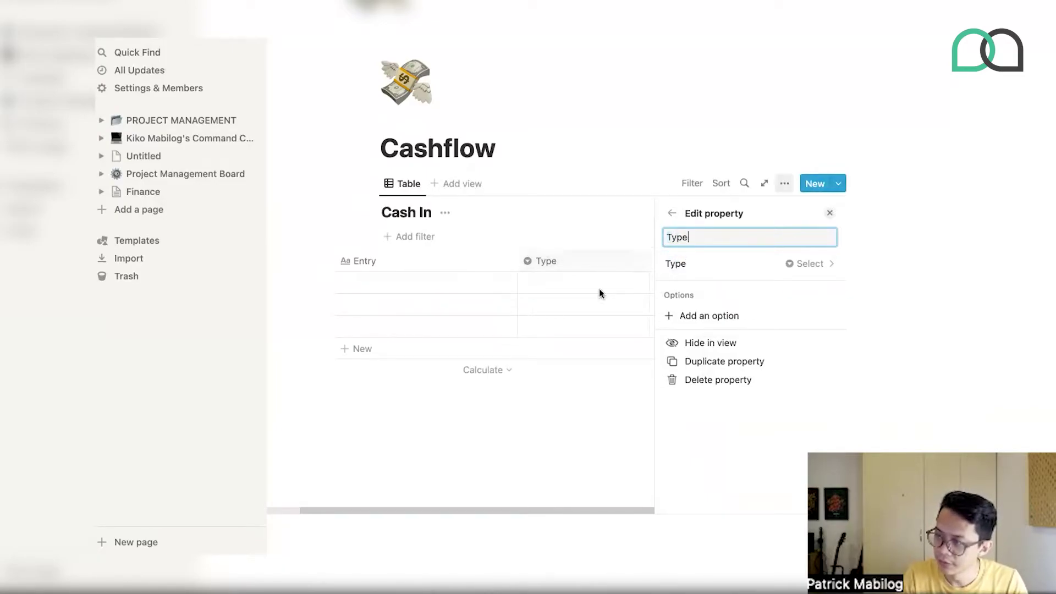
{"action": "left_click", "coordinate": [599, 294]}
- Create Recurring and Per project options, leave row 1 on Per project, and narrow the column
{"action": "key", "text": "Escape"}
{"action": "left_click", "coordinate": [591, 287]}
{"action": "type", "text": "Rec"}
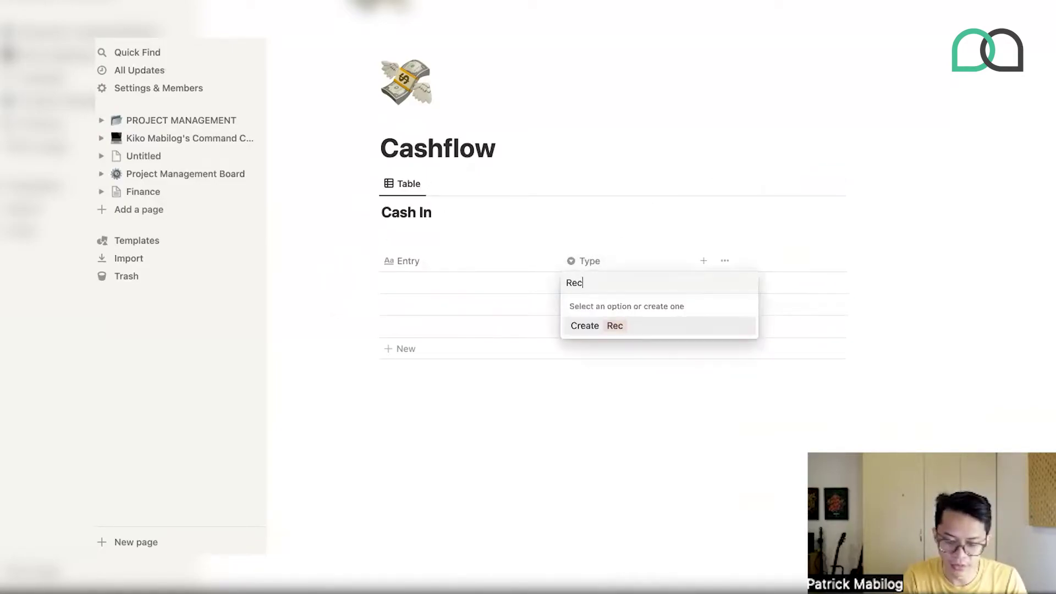
{"action": "type", "text": "uuring"}
{"action": "key", "text": "Return"}
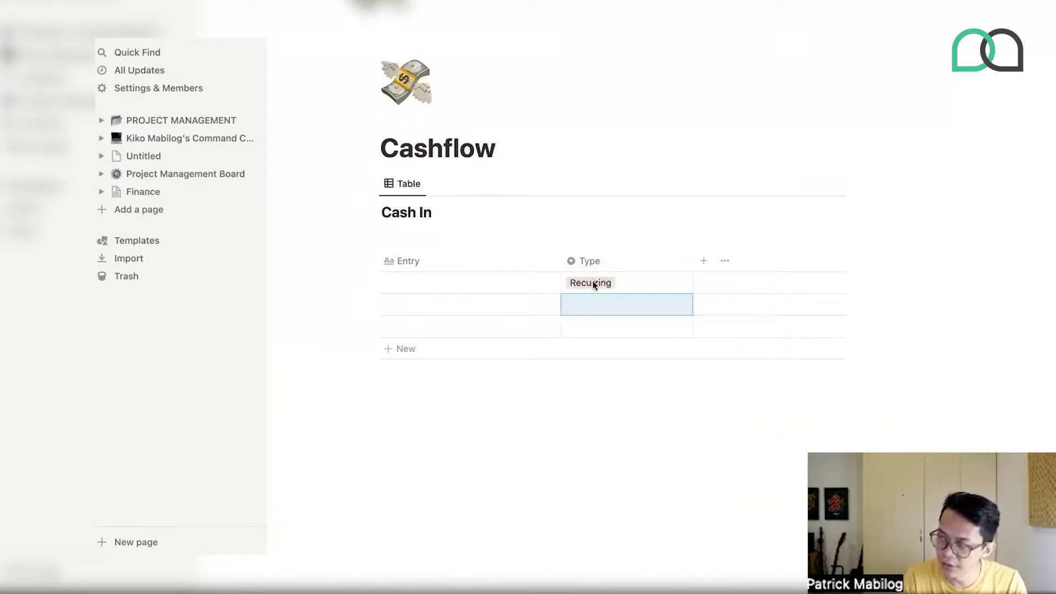
{"action": "left_click", "coordinate": [598, 282]}
{"action": "key", "text": "BackSpace"}
{"action": "type", "text": "A"}
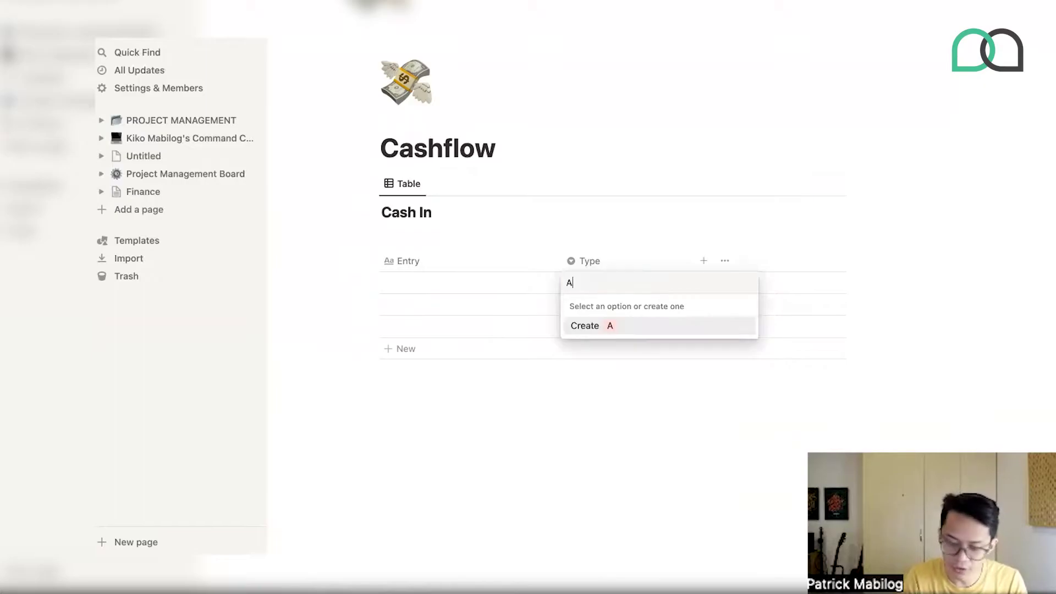
{"action": "key", "text": "BackSpace"}
{"action": "type", "text": "Per project"}
{"action": "key", "text": "Return"}
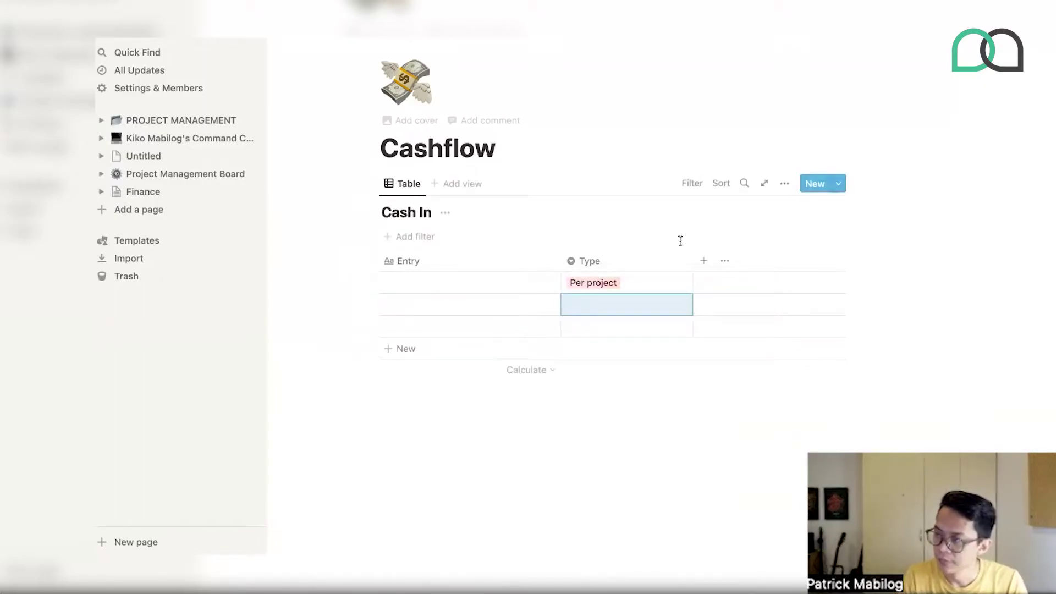
{"action": "left_click_drag", "start_coordinate": [692, 260], "coordinate": [655, 260]}
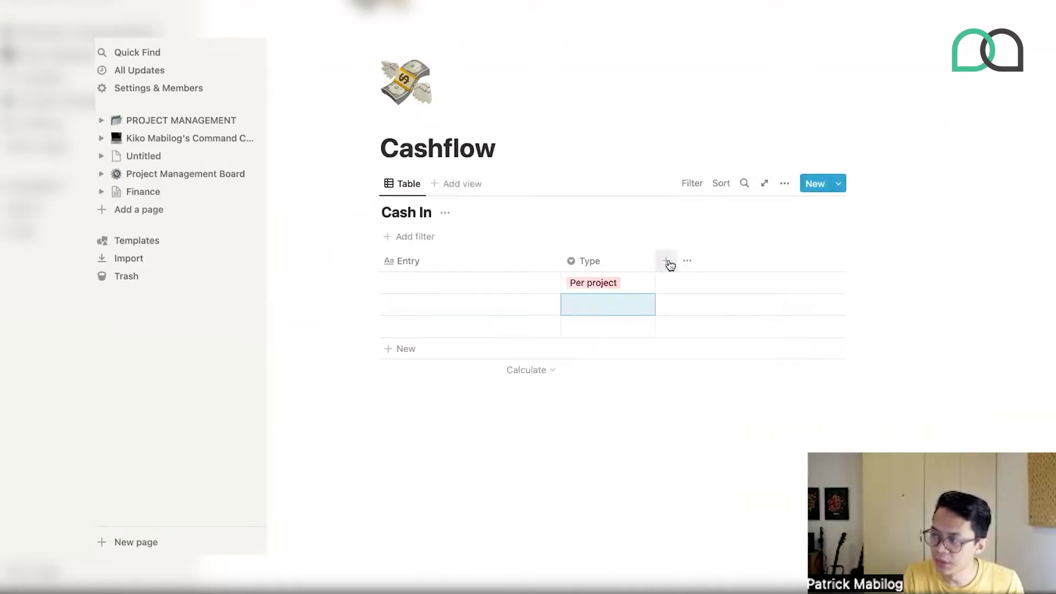
- Add a new Select column beside Type and start renaming it Client Name
{"action": "left_click", "coordinate": [667, 262]}
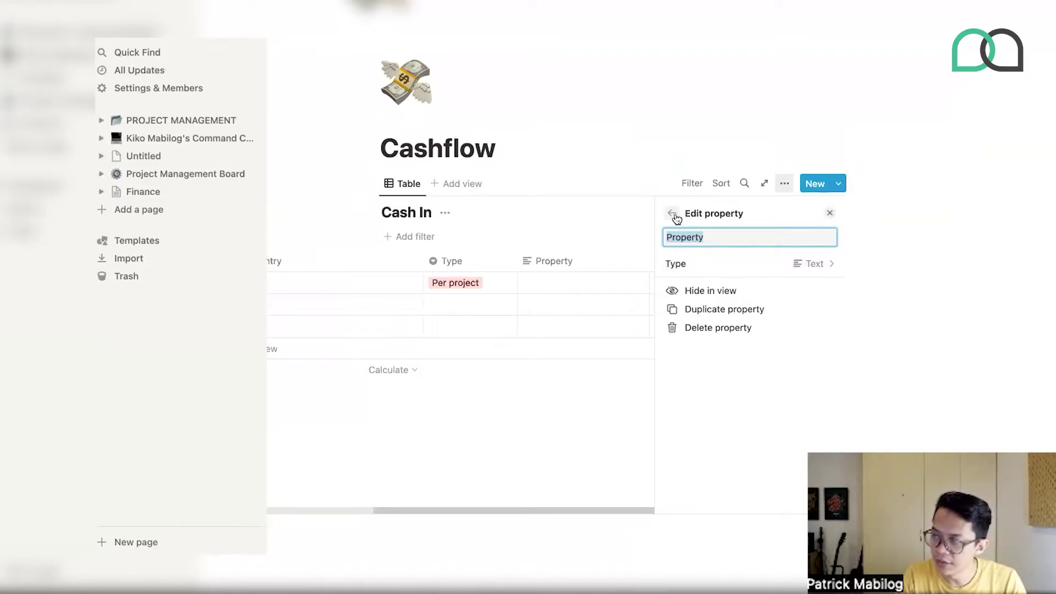
{"action": "left_click", "coordinate": [691, 264]}
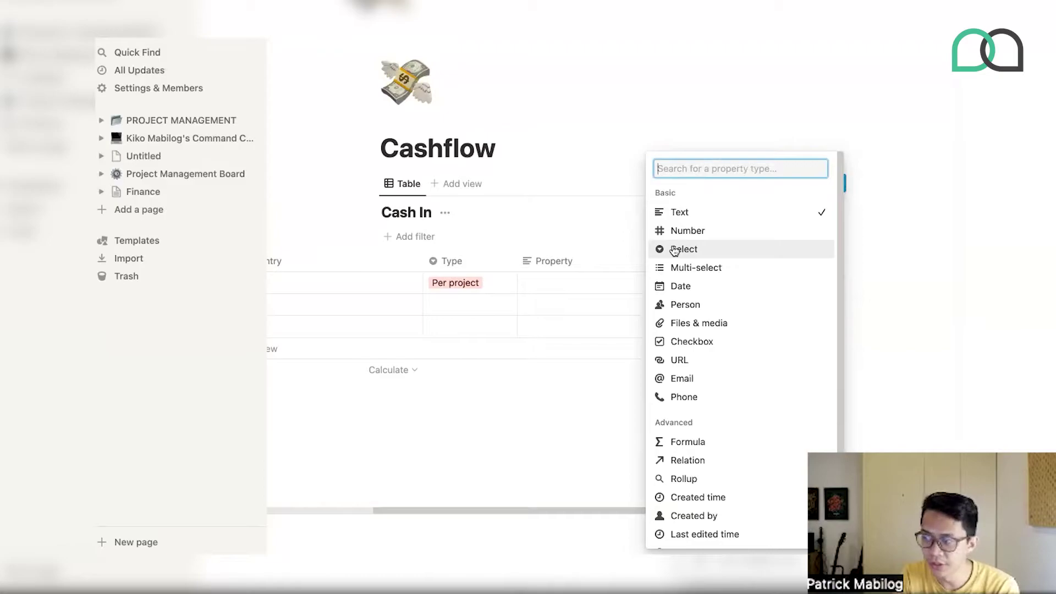
{"action": "left_click", "coordinate": [674, 249]}
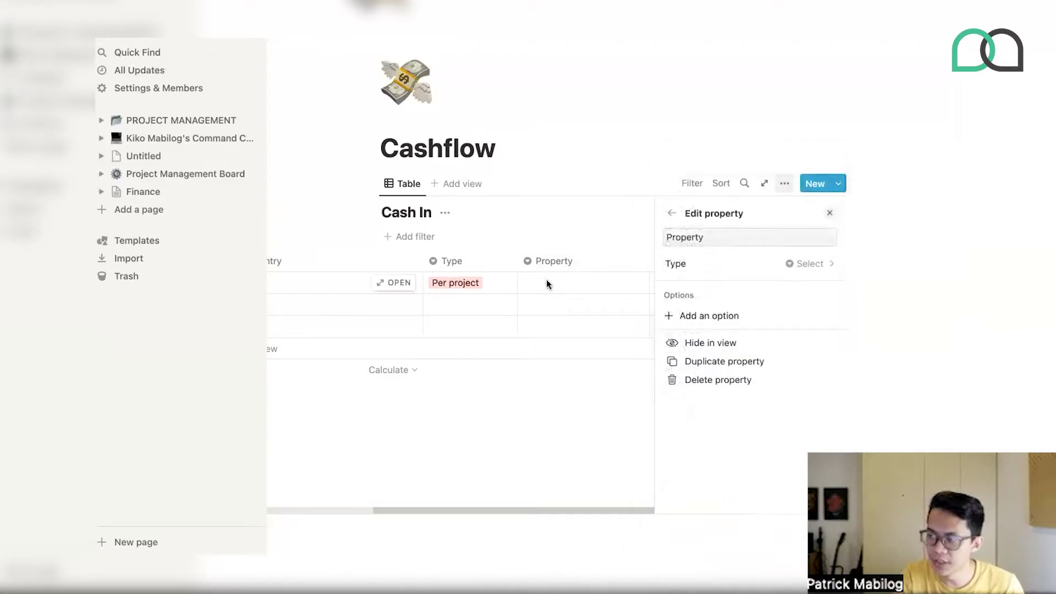
{"action": "left_click", "coordinate": [546, 280]}
{"action": "left_click", "coordinate": [680, 263]}
{"action": "left_click", "coordinate": [680, 262]}
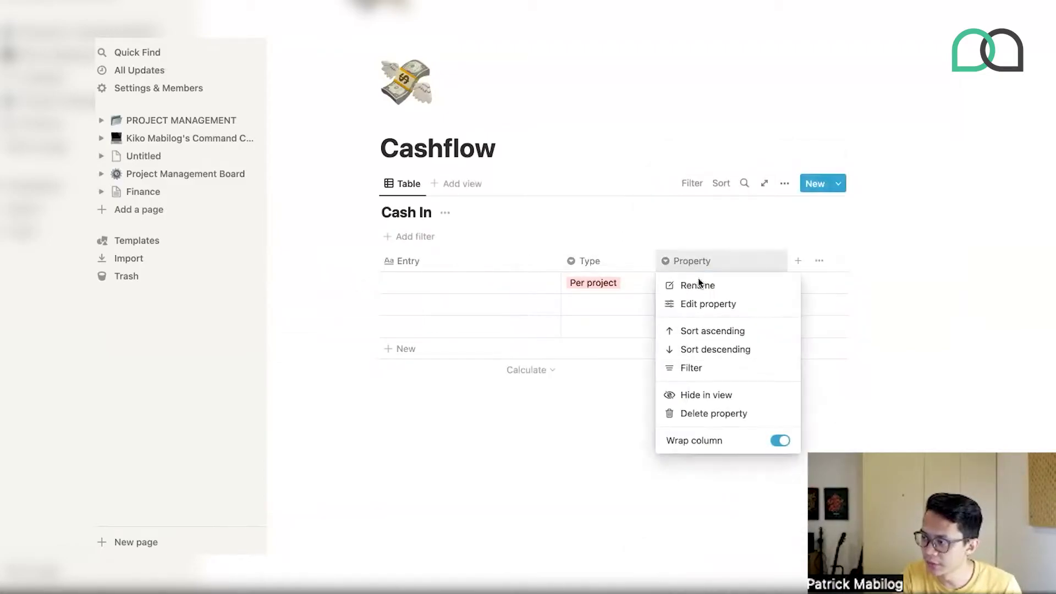
{"action": "left_click", "coordinate": [691, 304]}
{"action": "type", "text": "Cli"}
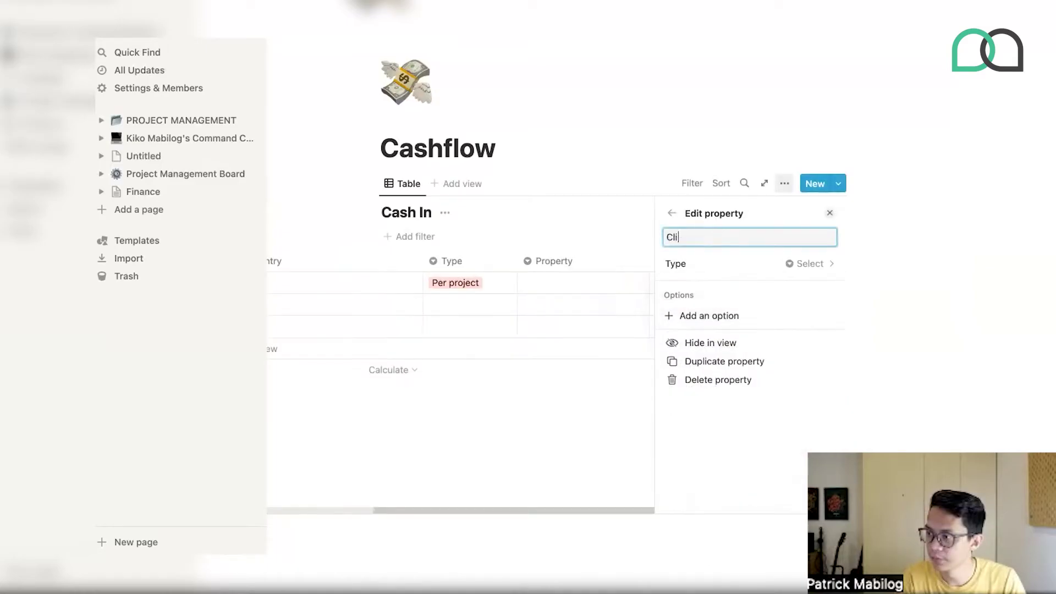
{"action": "type", "text": "ent Name"}
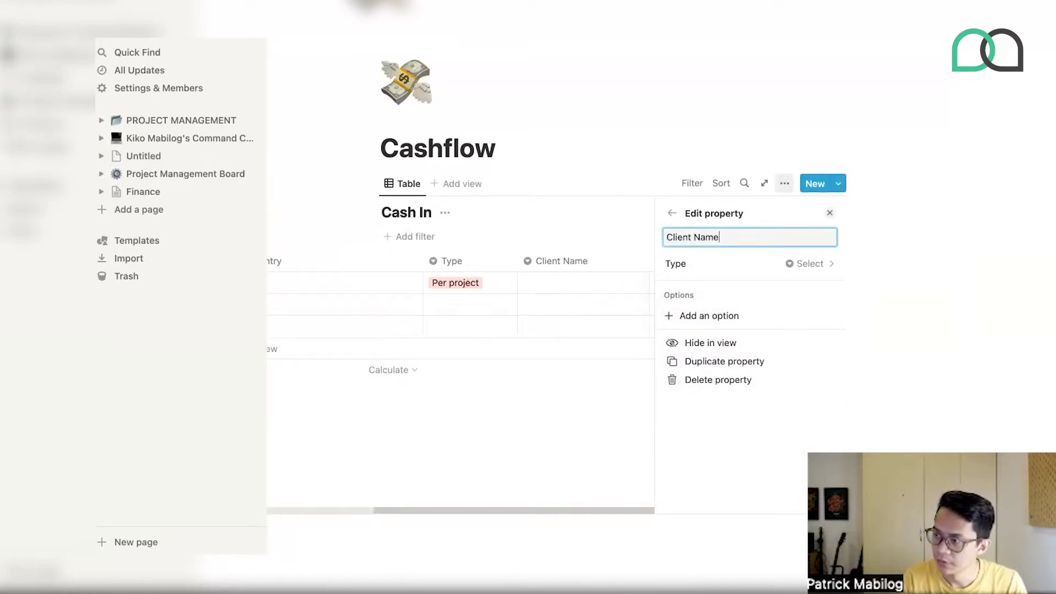
- Apply the Client Name title and create GFX Company and Hi Income Inc options
{"action": "left_click", "coordinate": [630, 277]}
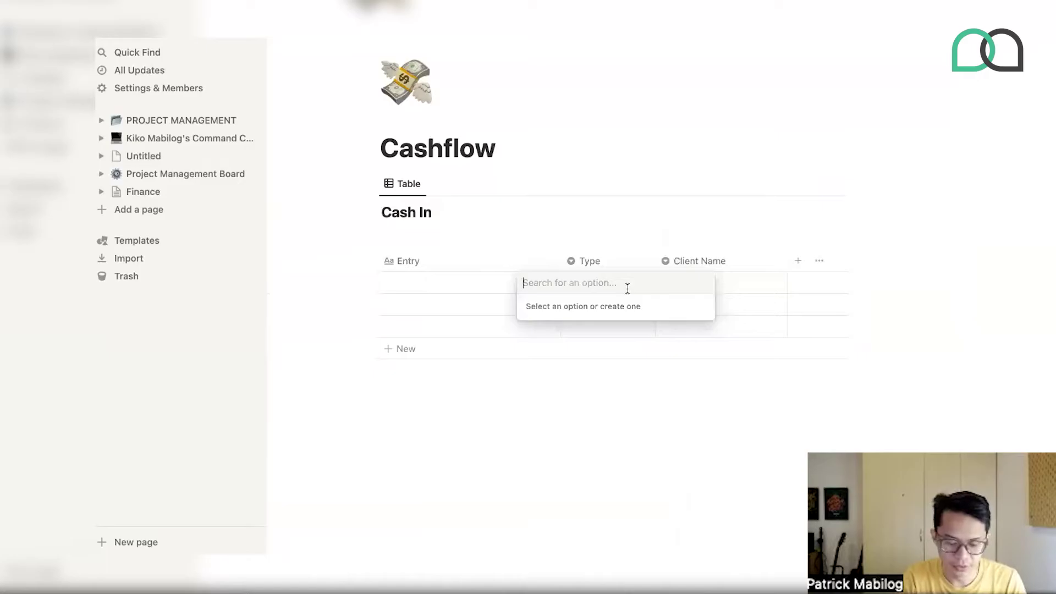
{"action": "type", "text": "GFX Company"}
{"action": "key", "text": "Return"}
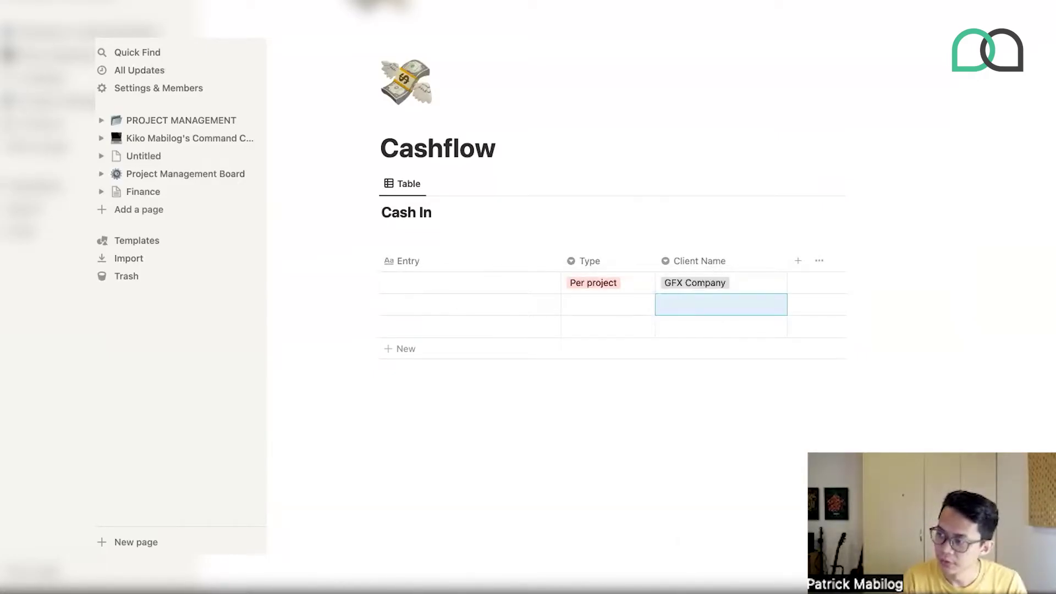
{"action": "left_click", "coordinate": [748, 276]}
{"action": "key", "text": "BackSpace"}
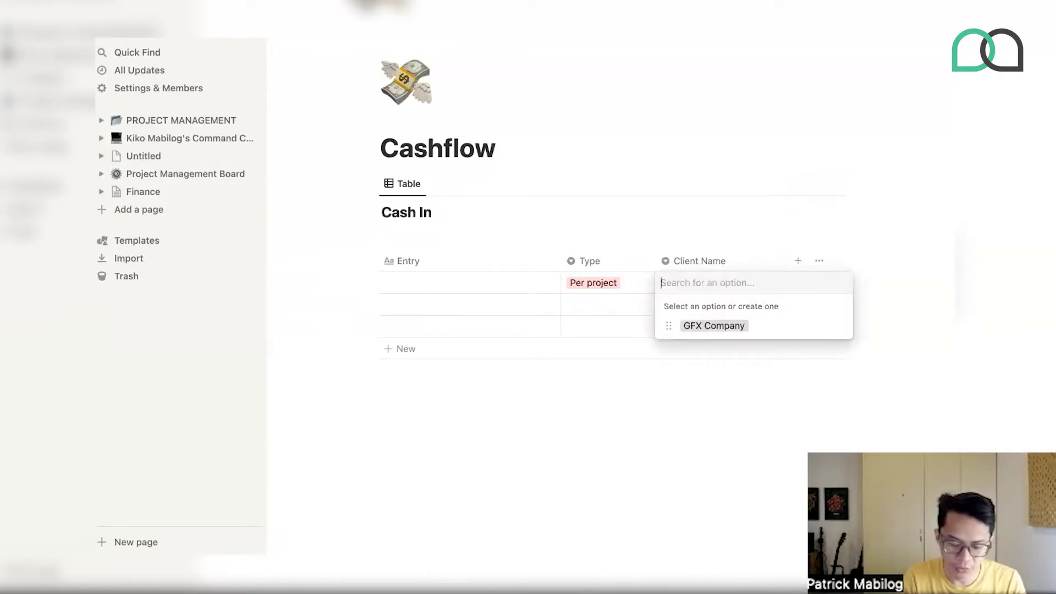
{"action": "type", "text": "Hi"}
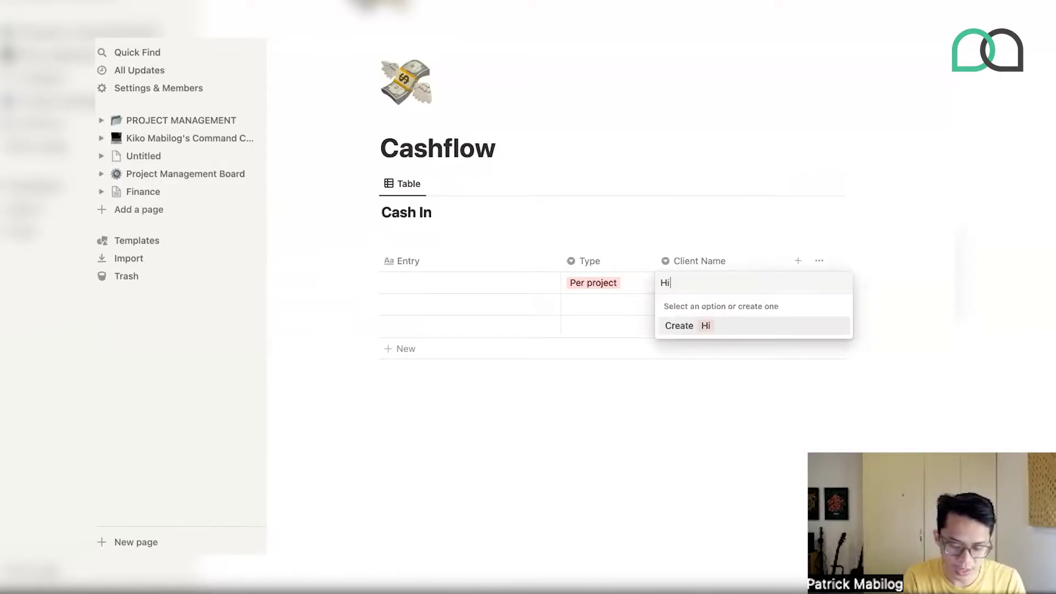
{"action": "type", "text": " Income Inc"}
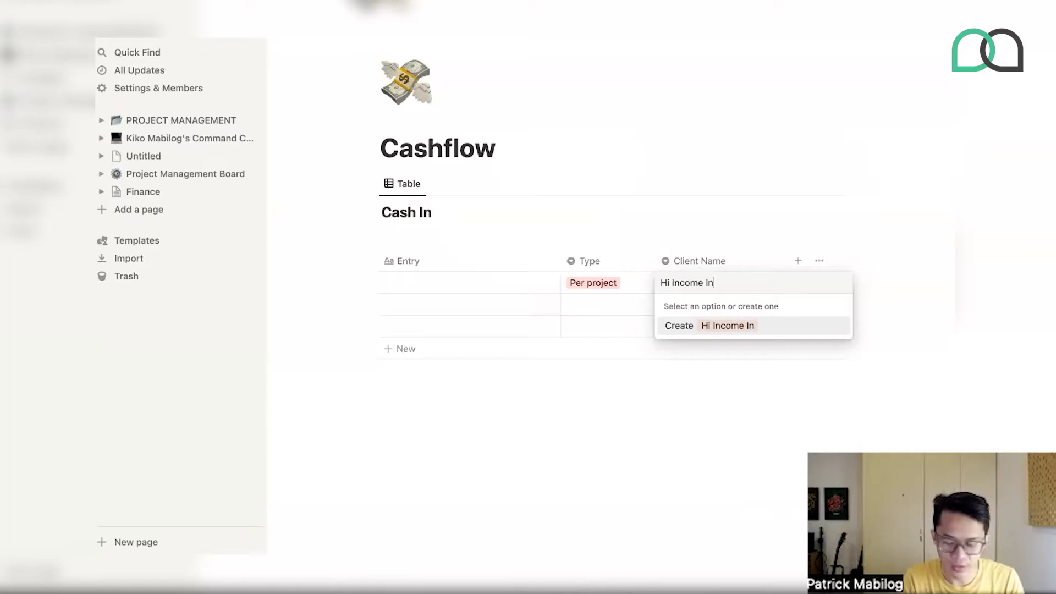
{"action": "key", "text": "Return"}
- Set row 1's client to a new option with a client's personal name and narrow the column
{"action": "left_click", "coordinate": [742, 282]}
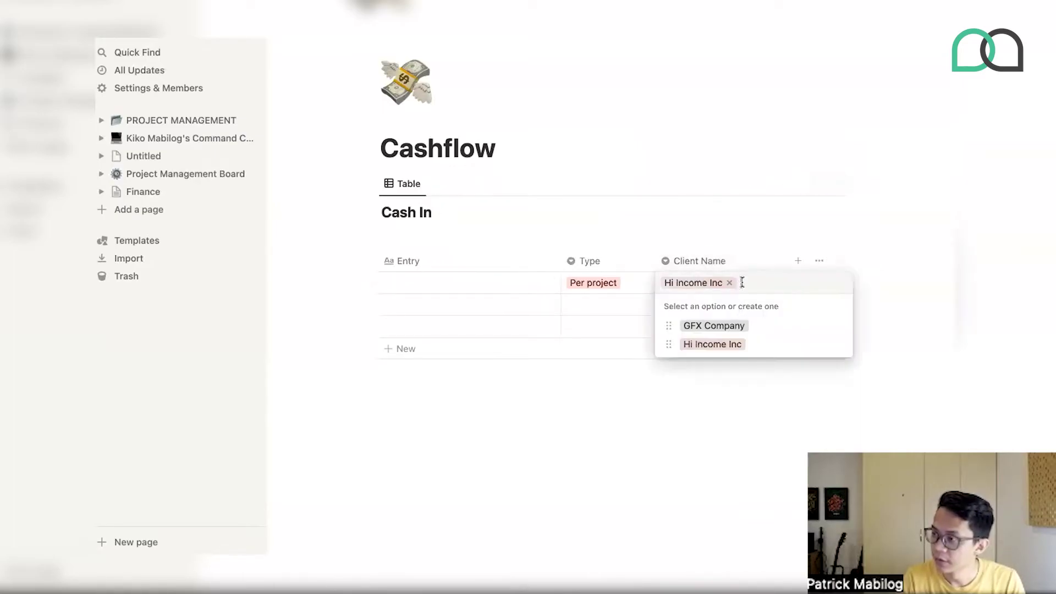
{"action": "key", "text": "BackSpace"}
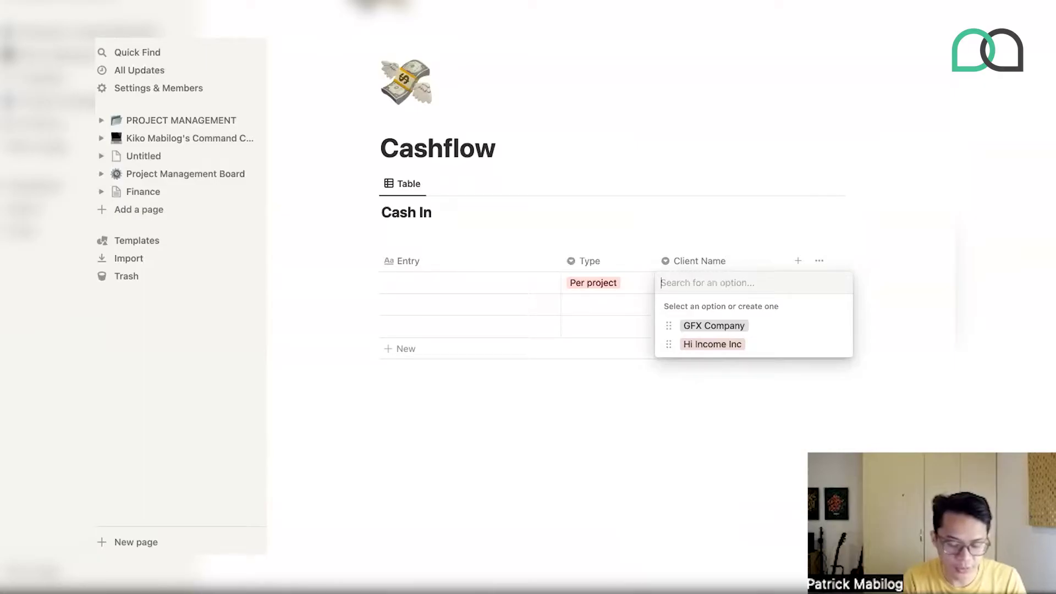
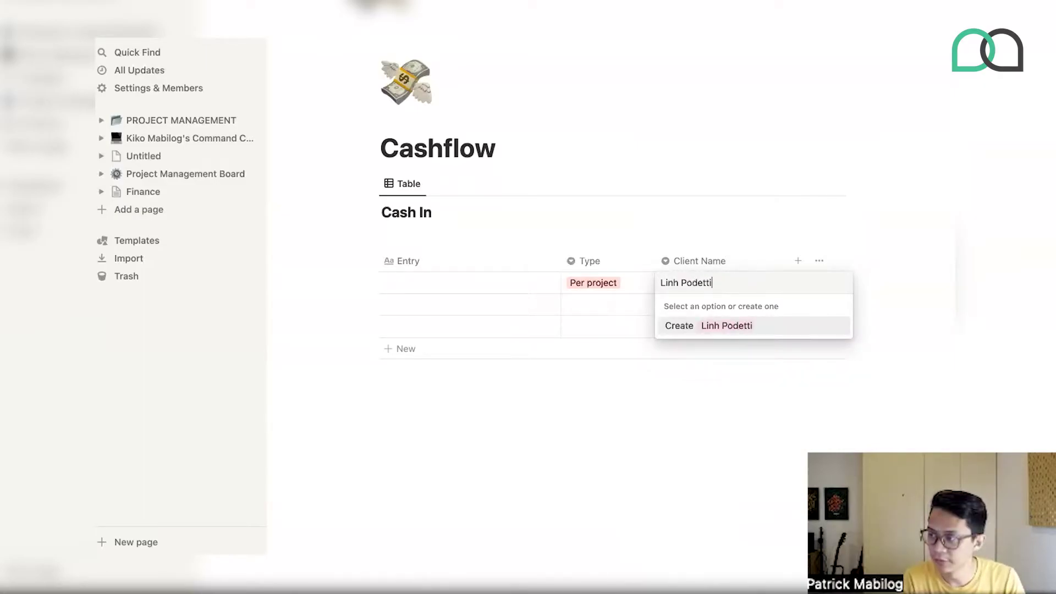
{"action": "key", "text": "Return"}
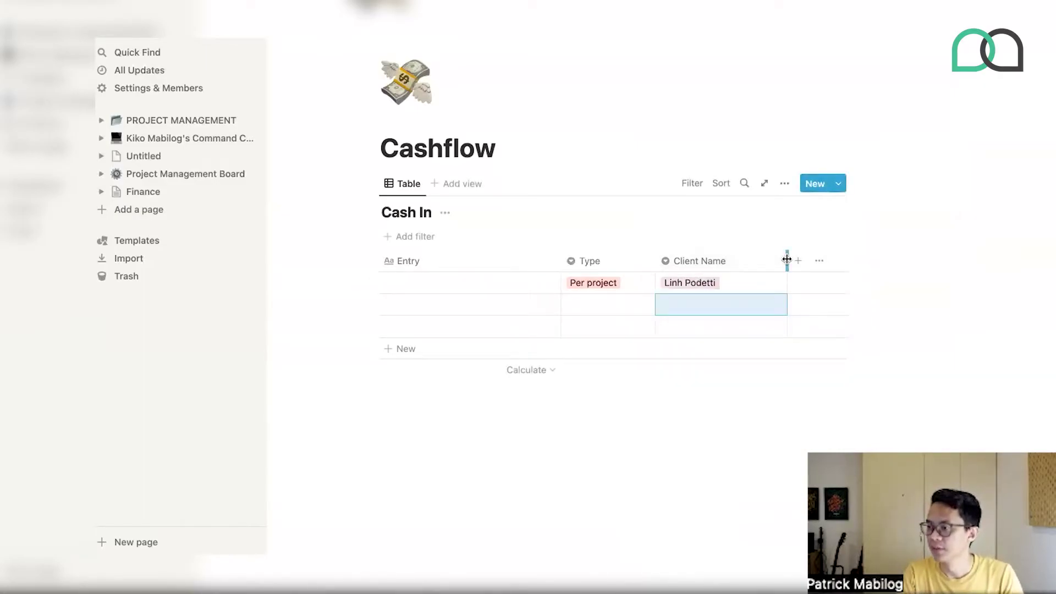
{"action": "left_click_drag", "start_coordinate": [787, 260], "coordinate": [765, 259]}
{"action": "left_click", "coordinate": [724, 297]}
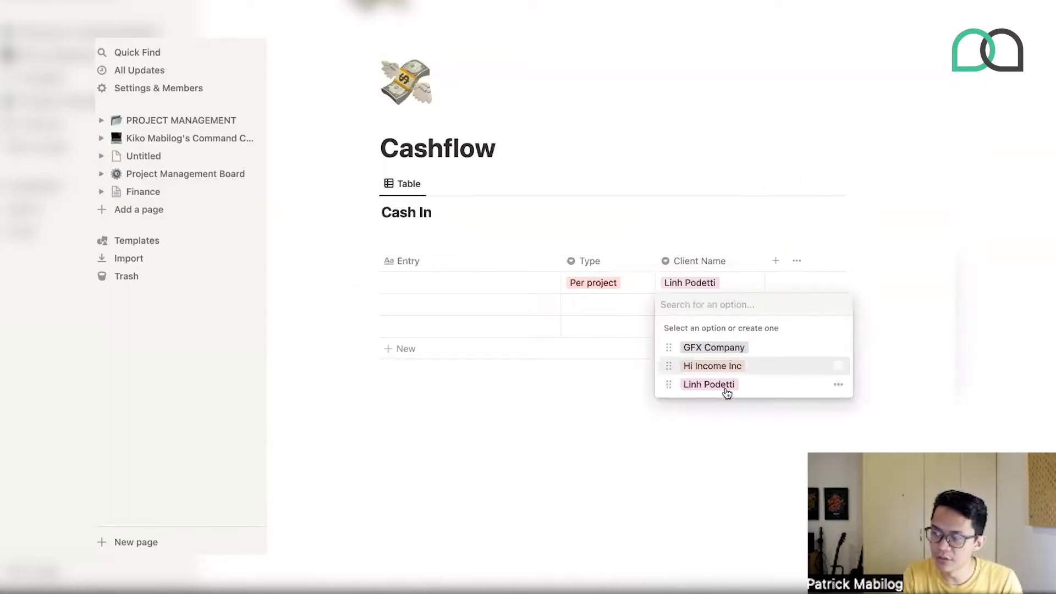
{"action": "key", "text": "Escape"}
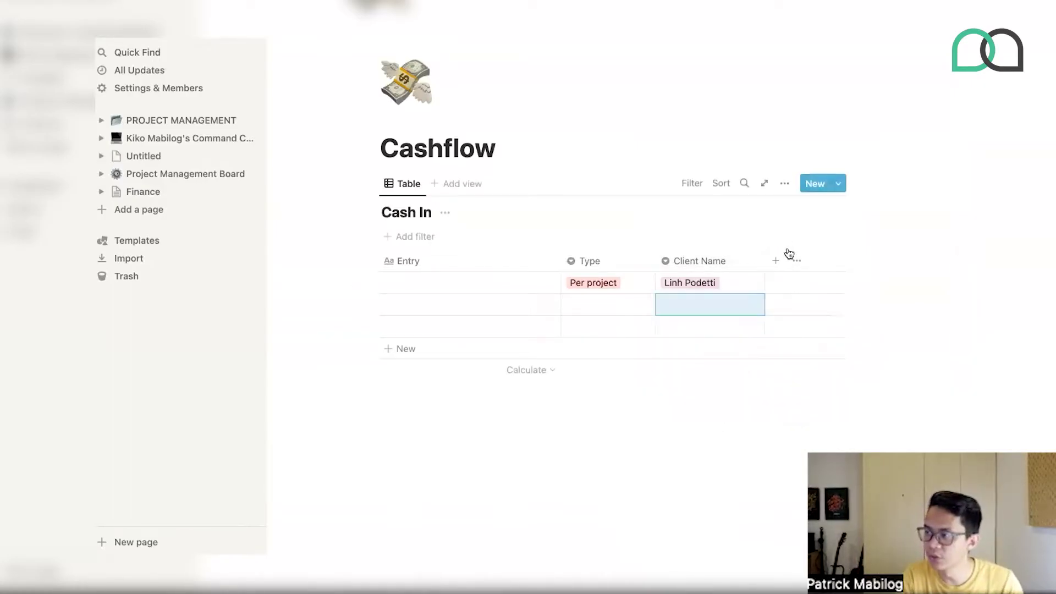
- Add a Number-type column to the Cash In table
{"action": "left_click", "coordinate": [777, 260]}
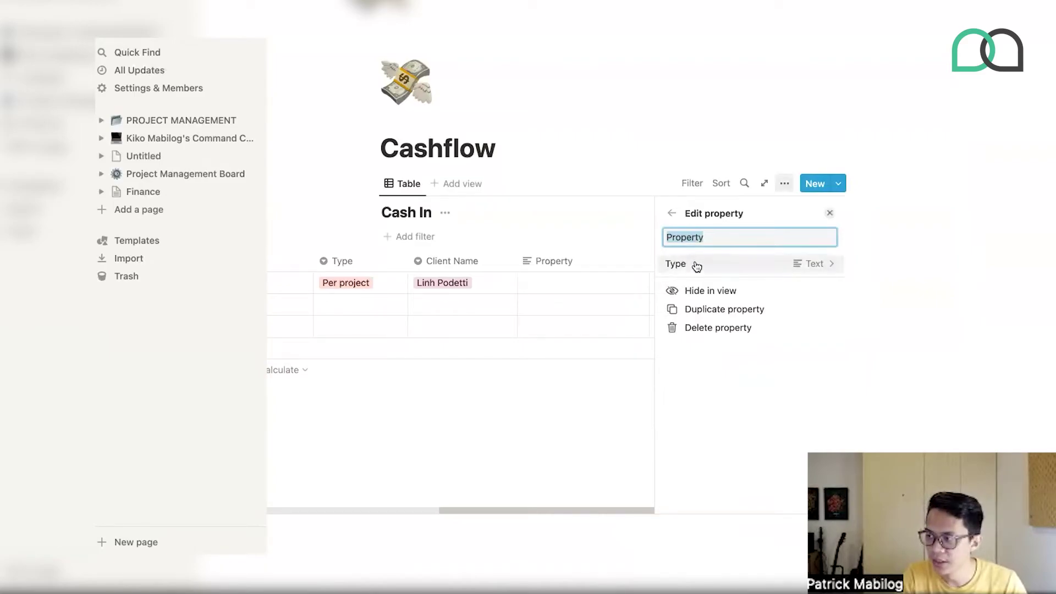
{"action": "left_click", "coordinate": [696, 270]}
{"action": "left_click", "coordinate": [696, 229]}
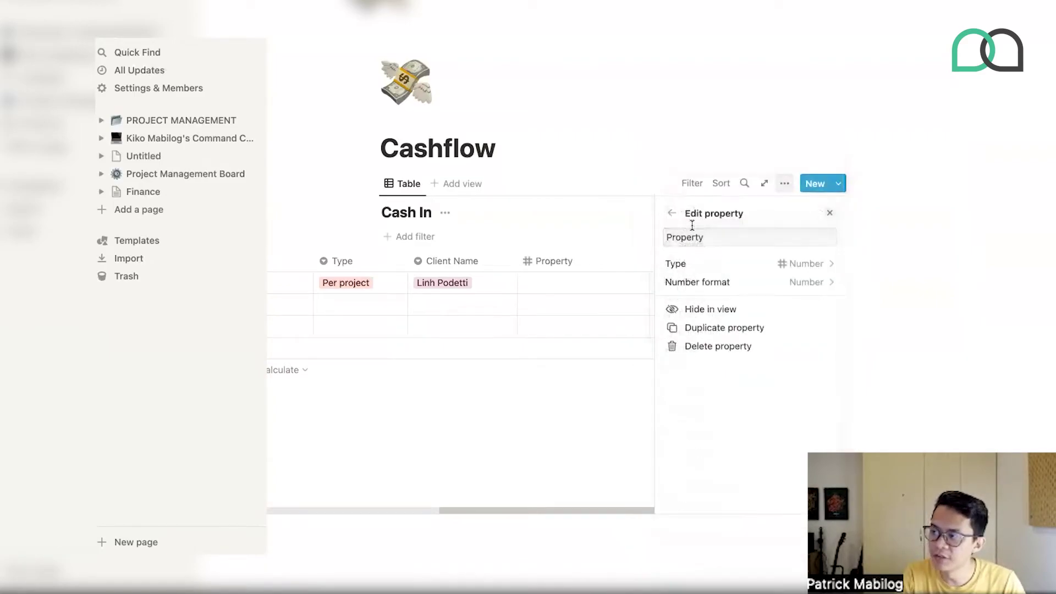
{"action": "left_click", "coordinate": [638, 231]}
{"action": "left_click", "coordinate": [721, 280]}
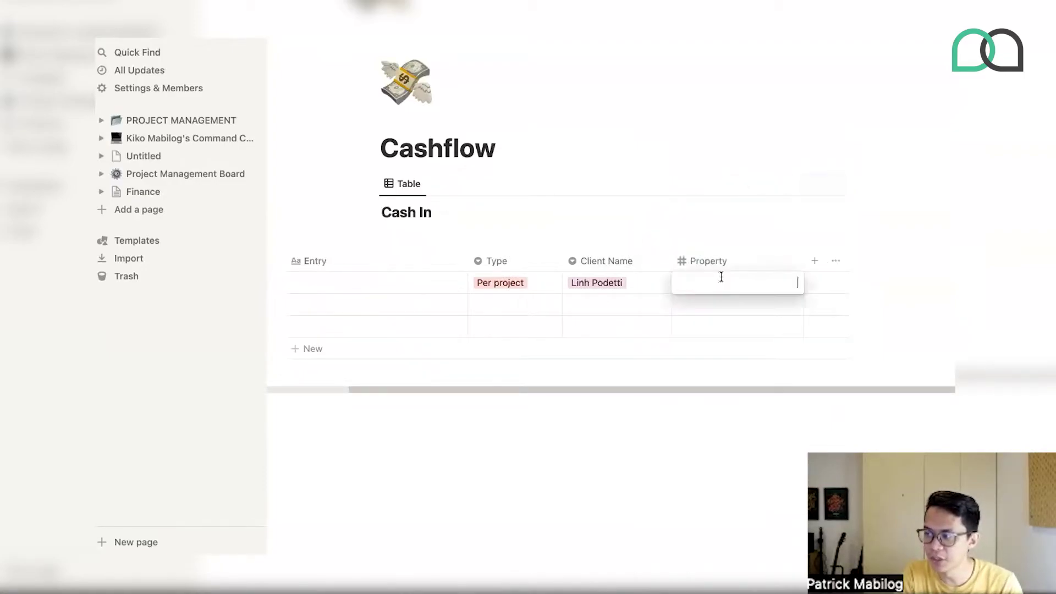
{"action": "key", "text": "Escape"}
- Add a Comments text column and name the first row's entry Retainer
{"action": "left_click", "coordinate": [815, 260]}
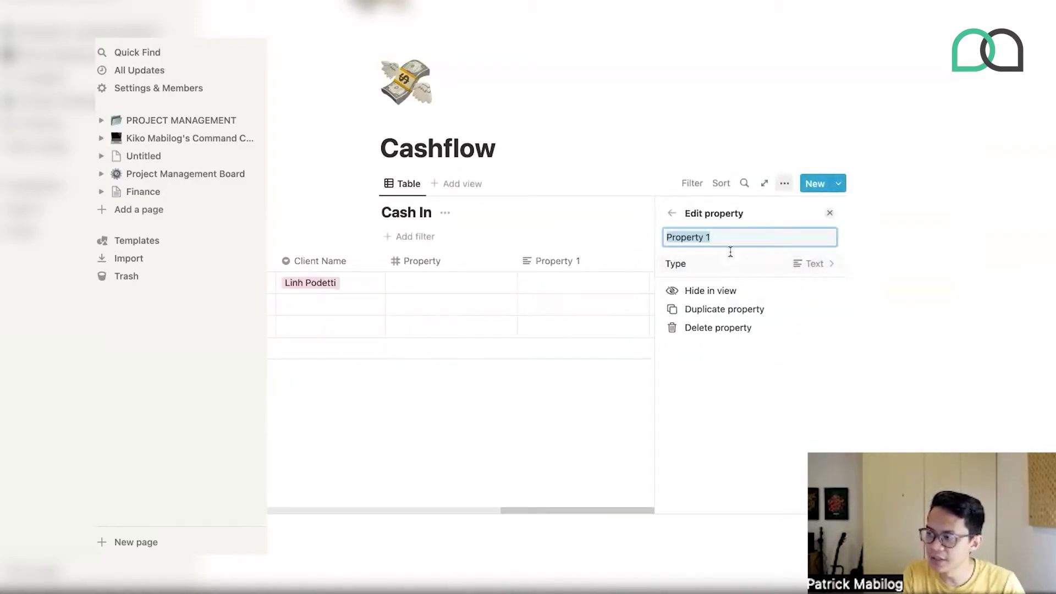
{"action": "type", "text": "Re"}
{"action": "key", "text": "BackSpace"}
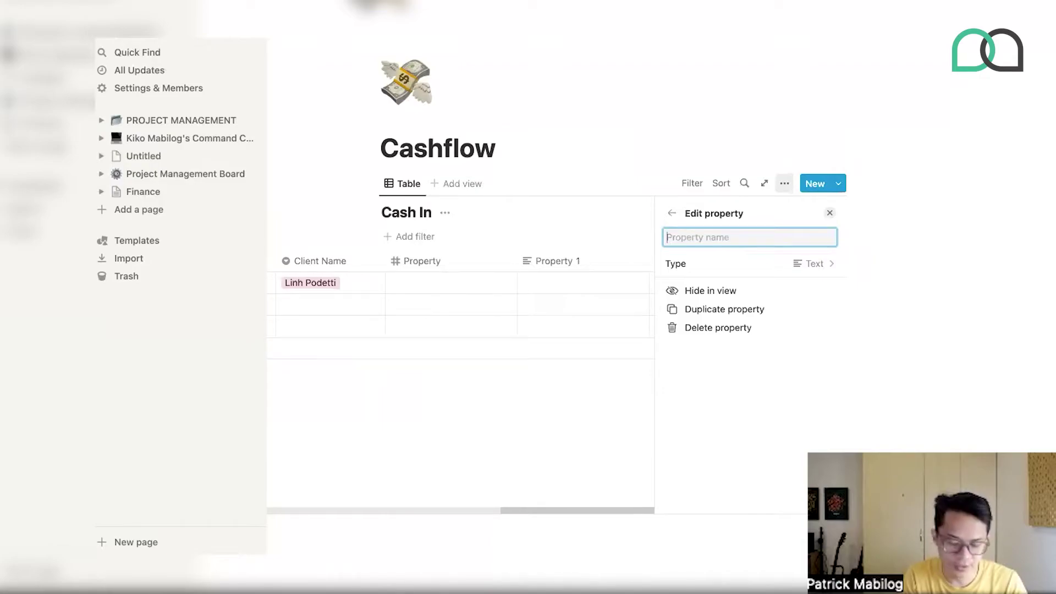
{"action": "type", "text": "Comments"}
{"action": "left_click", "coordinate": [760, 101]}
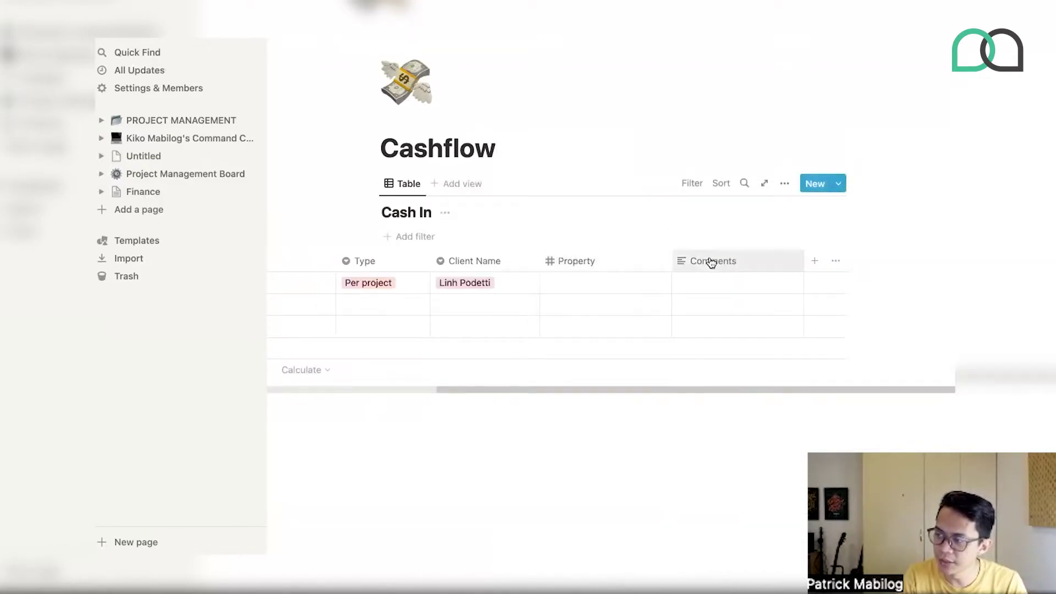
{"action": "scroll", "coordinate": [644, 293], "scroll_direction": "left", "scroll_amount": 3}
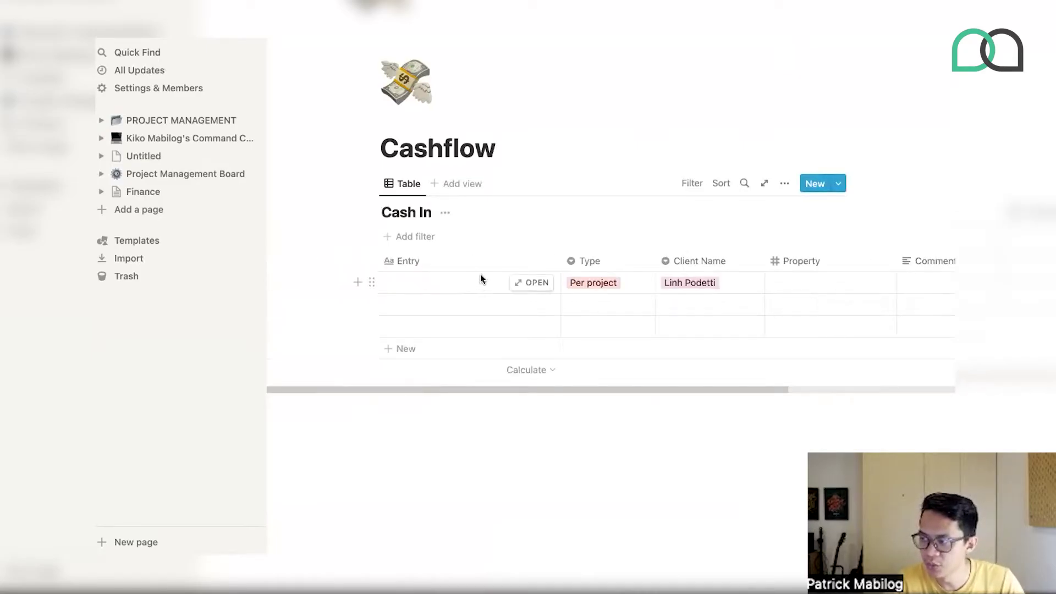
{"action": "left_click", "coordinate": [427, 285]}
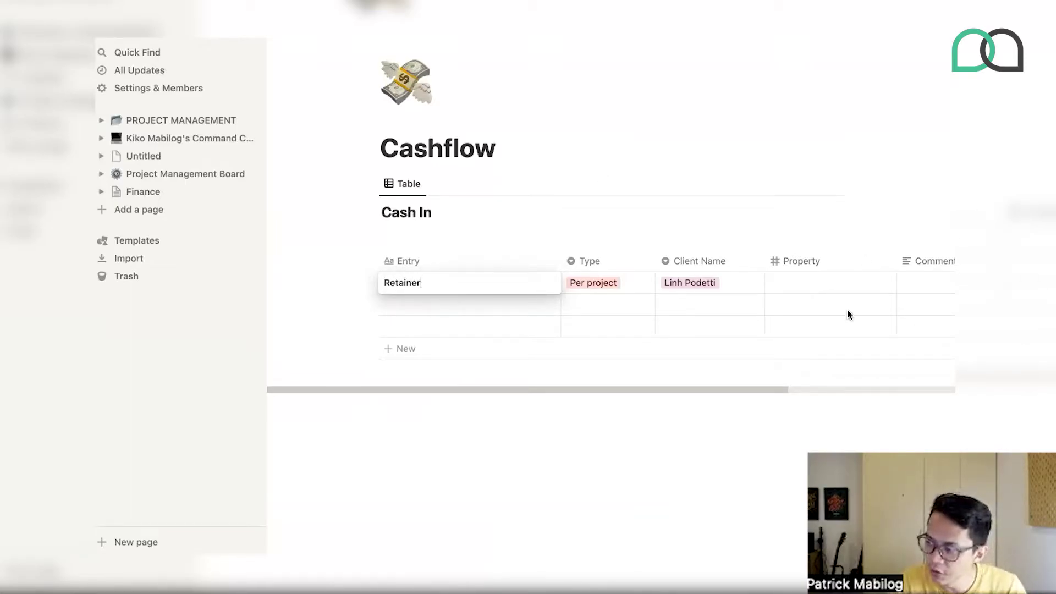
{"action": "key", "text": "Escape"}
{"action": "scroll", "coordinate": [869, 292], "scroll_direction": "right", "scroll_amount": 5}
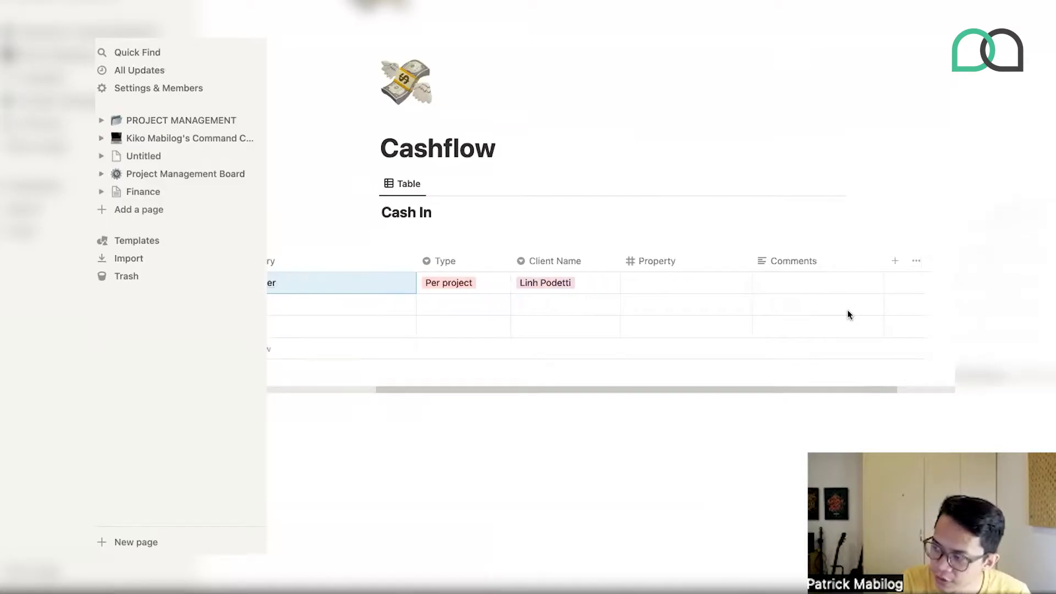
- Create a Date-type column named Date Received
{"action": "left_click", "coordinate": [895, 260]}
{"action": "type", "text": "Dat"}
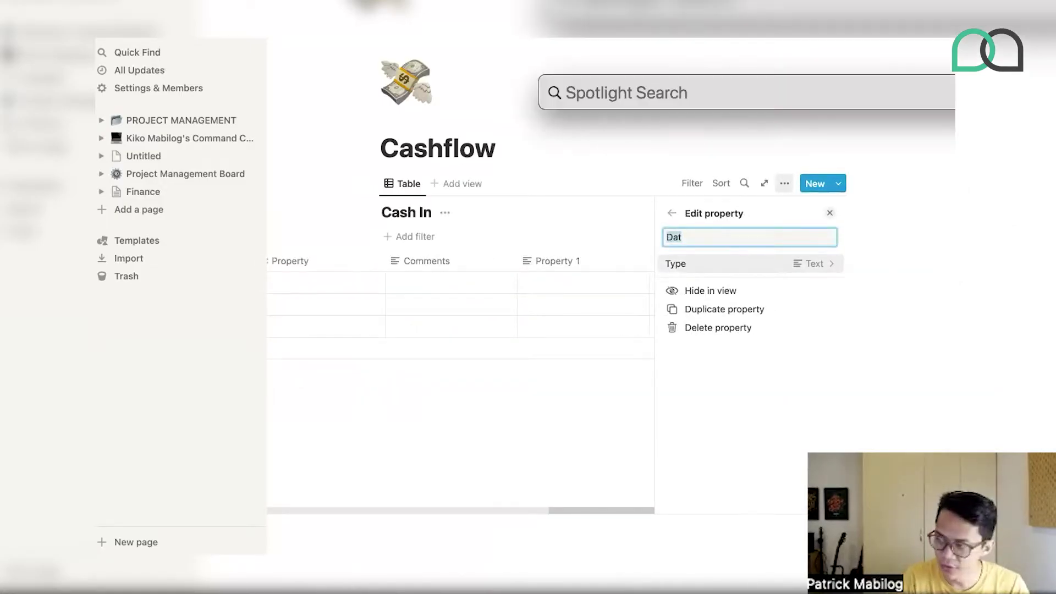
{"action": "left_click", "coordinate": [729, 234]}
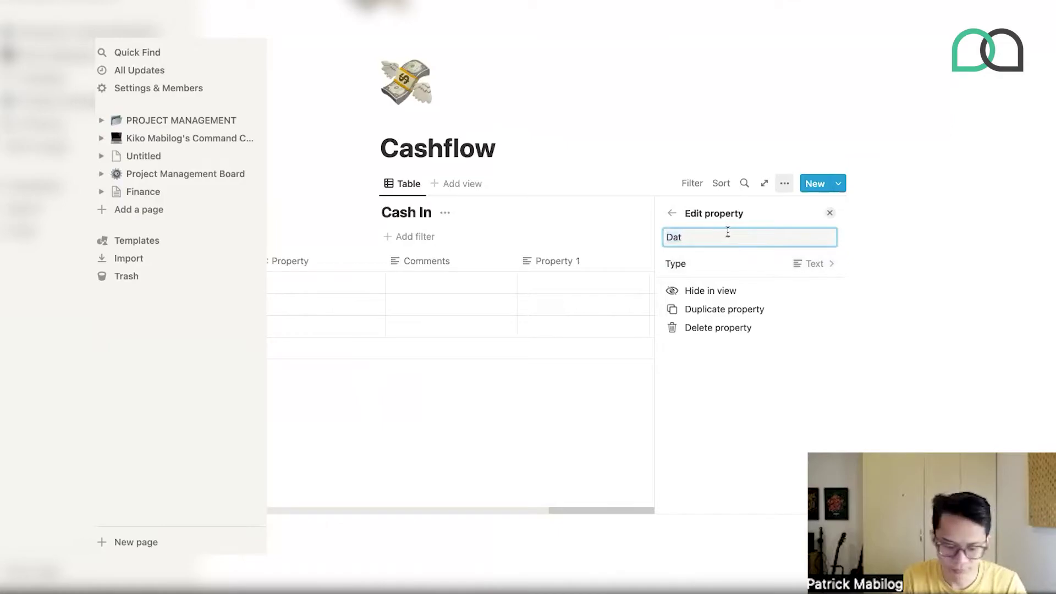
{"action": "left_click", "coordinate": [668, 261]}
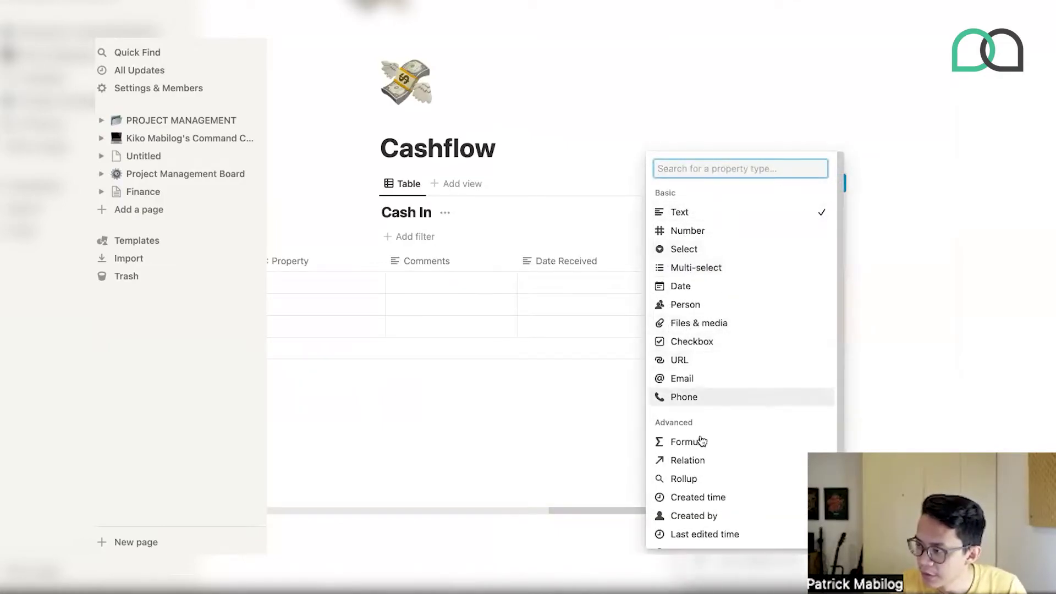
{"action": "left_click", "coordinate": [687, 286]}
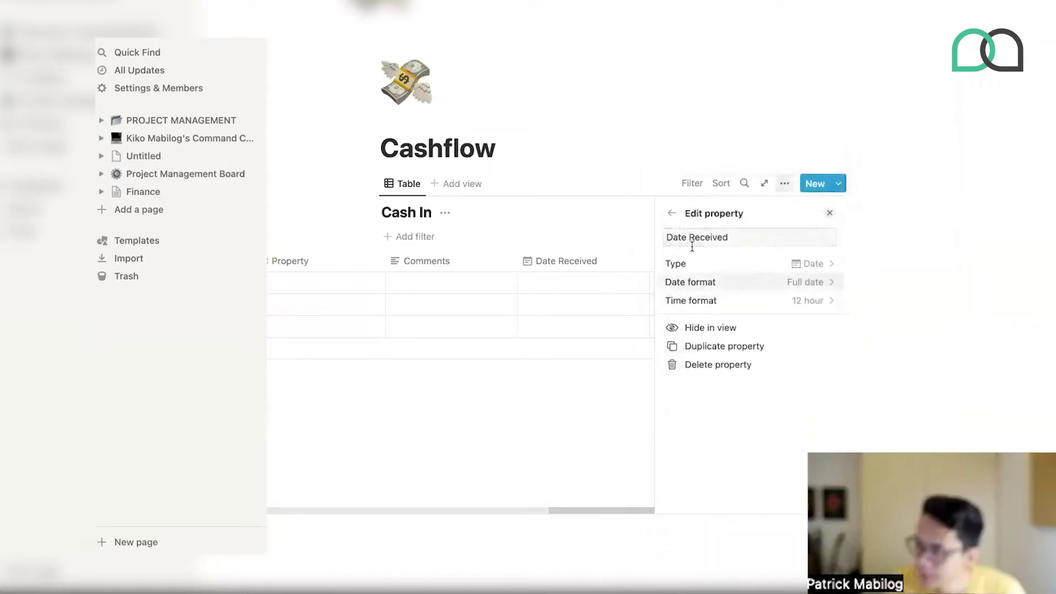
{"action": "left_click", "coordinate": [617, 234]}
- Move Date Received to sit right after Entry and narrow it
{"action": "left_click", "coordinate": [717, 281]}
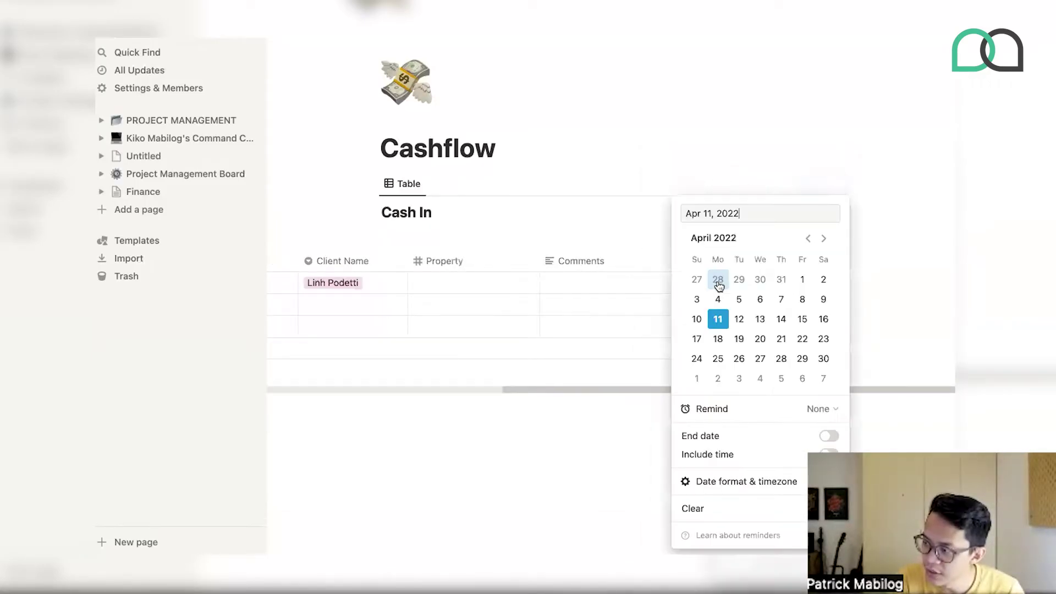
{"action": "left_click", "coordinate": [577, 223]}
{"action": "left_click_drag", "start_coordinate": [710, 261], "coordinate": [578, 274]}
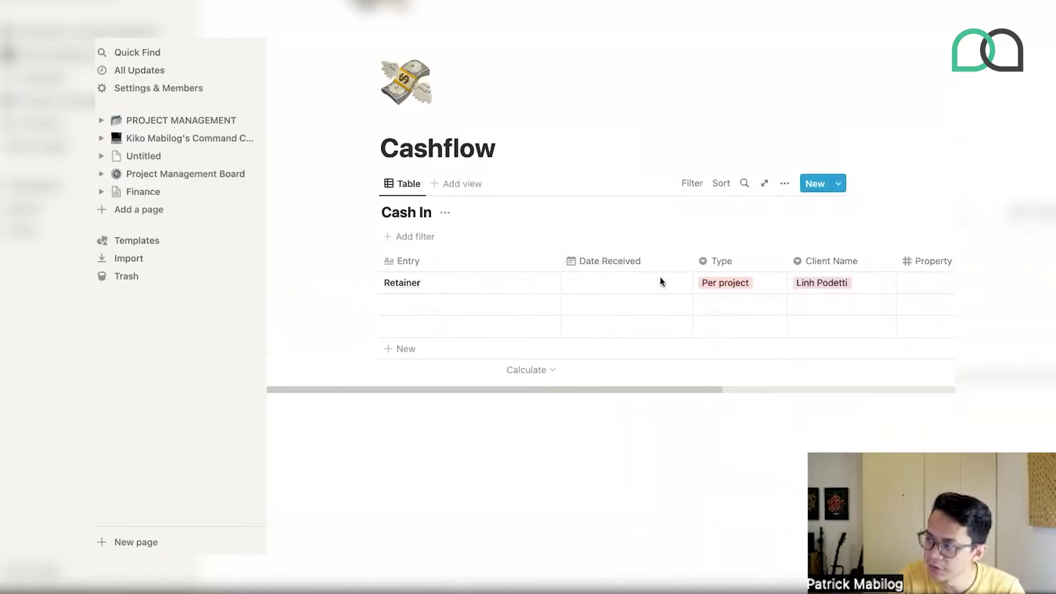
{"action": "left_click_drag", "start_coordinate": [692, 262], "coordinate": [672, 266]}
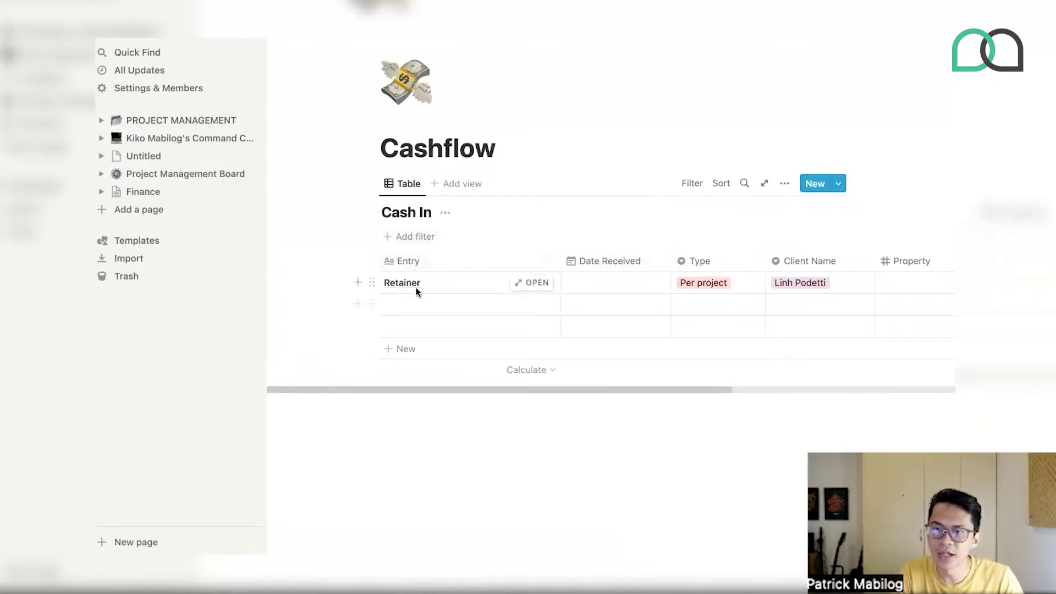
- Name the empty second Cash In row Website Design
{"action": "left_click", "coordinate": [372, 304]}
{"action": "key", "text": "Escape"}
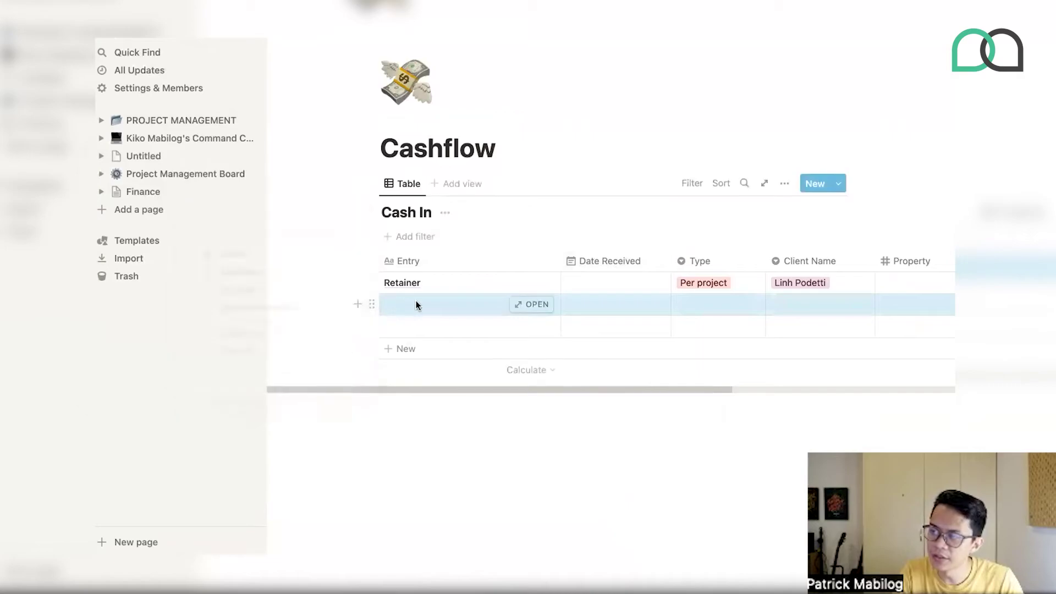
{"action": "left_click", "coordinate": [416, 304]}
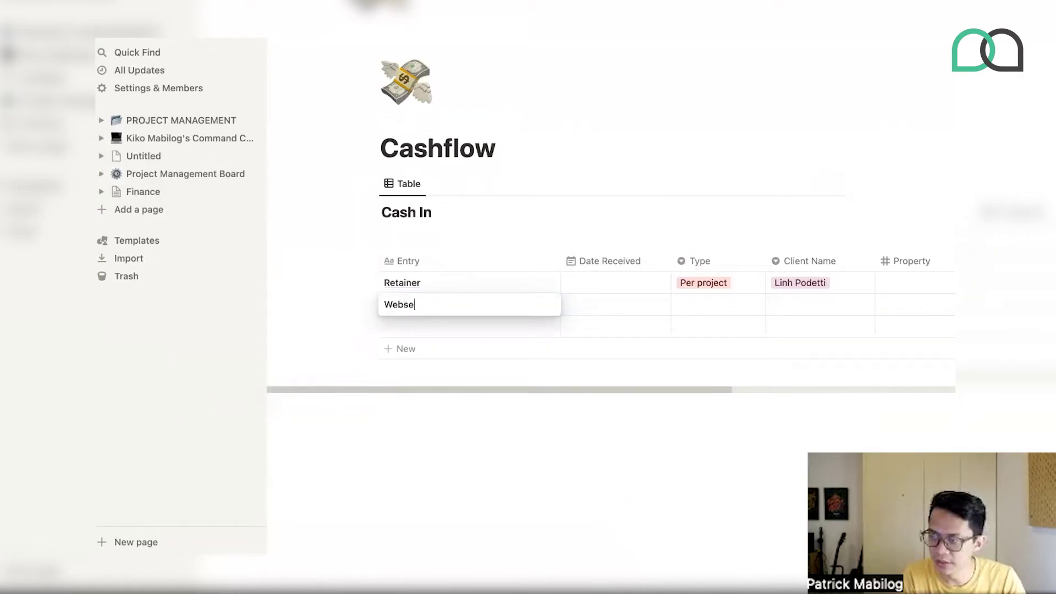
{"action": "type", "text": "Website Desi"}
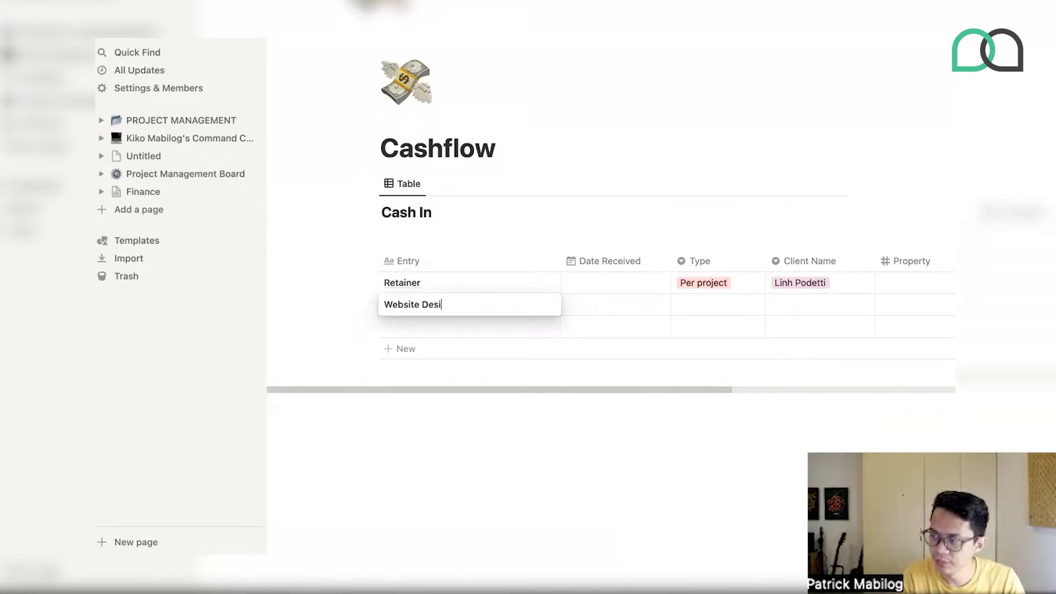
{"action": "type", "text": "gn"}
{"action": "key", "text": "Tab"}
{"action": "key", "text": "Tab"}
- Give Website Design the date April 11, 2022, type Per project, and client Hi Income Inc
{"action": "left_click", "coordinate": [602, 307]}
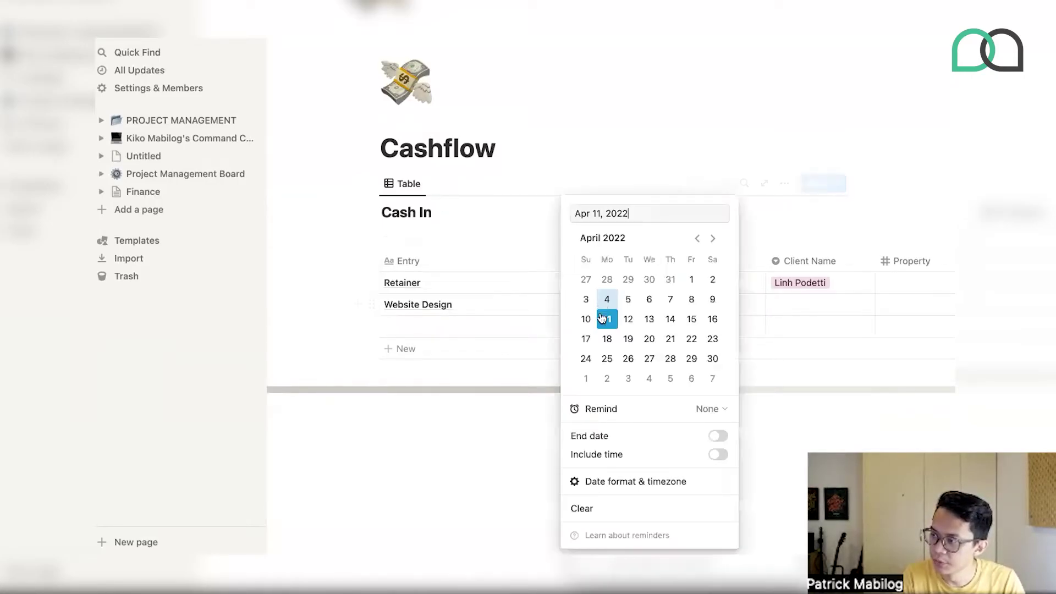
{"action": "left_click", "coordinate": [739, 306]}
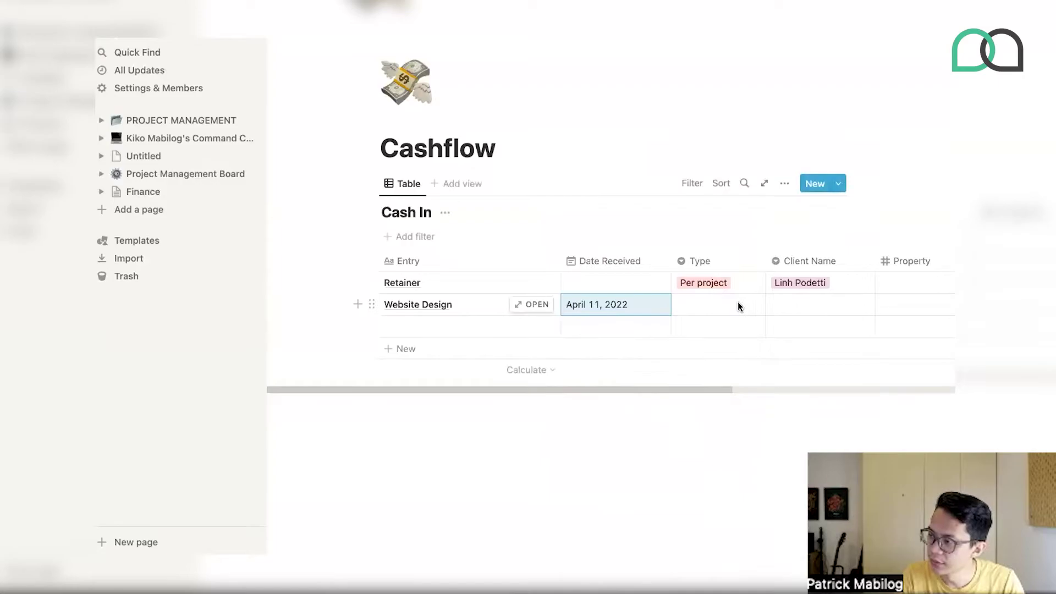
{"action": "left_click", "coordinate": [738, 305]}
{"action": "left_click", "coordinate": [716, 367]}
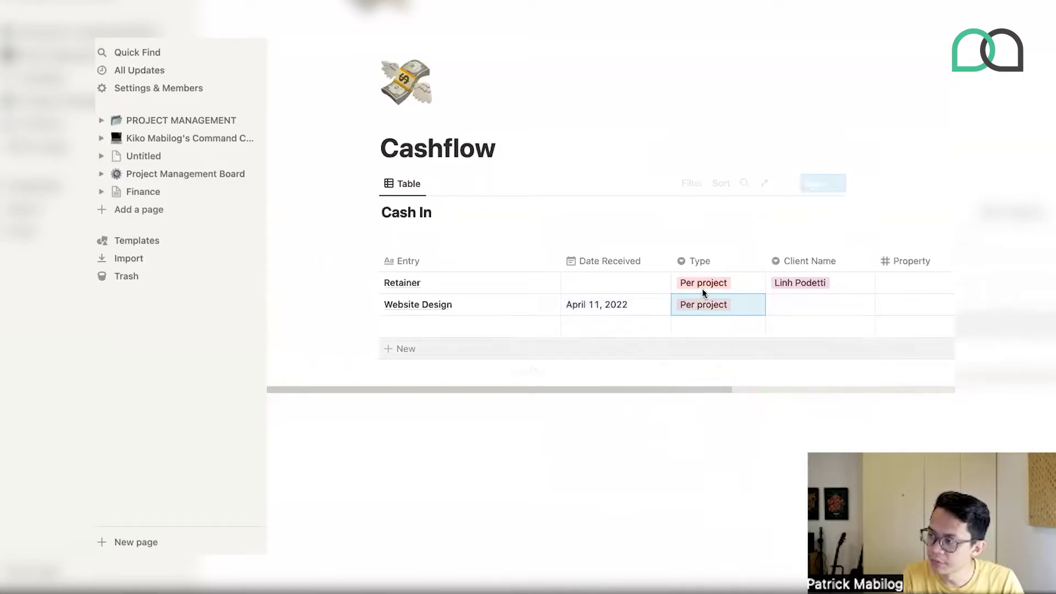
{"action": "left_click", "coordinate": [801, 303]}
{"action": "left_click", "coordinate": [795, 363]}
- Bring up the Property column's settings so it can be renamed
{"action": "scroll", "coordinate": [793, 347], "scroll_direction": "right", "scroll_amount": 5}
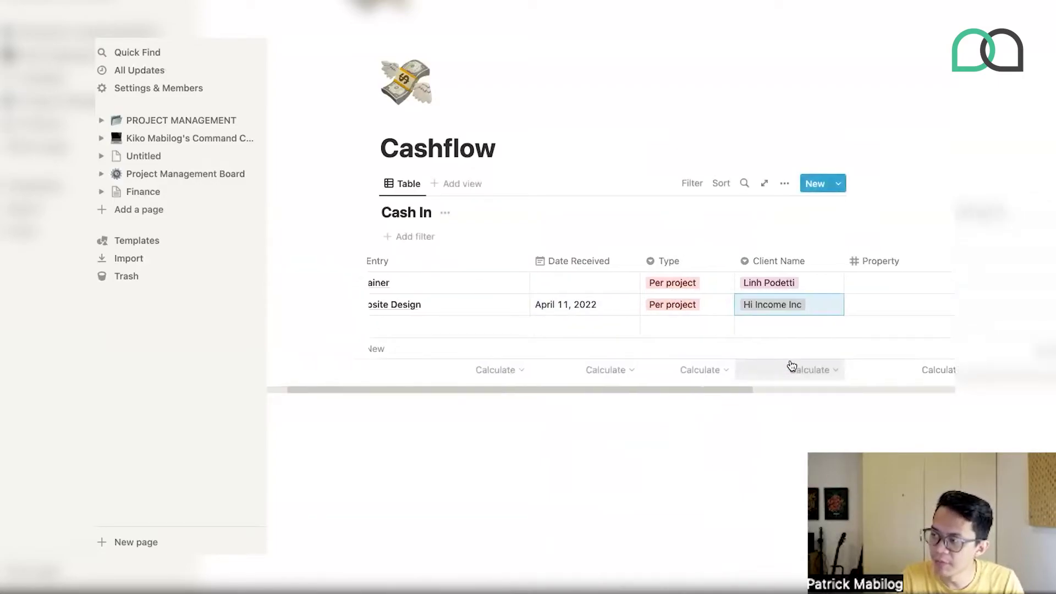
{"action": "left_click", "coordinate": [765, 261]}
{"action": "left_click", "coordinate": [773, 292]}
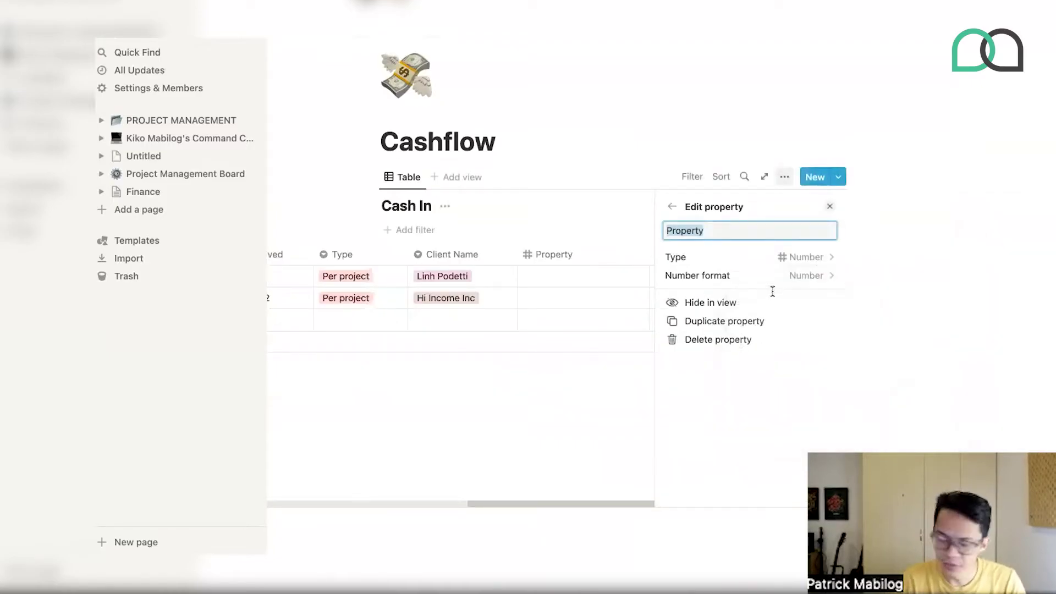
- Rename the Property column to Amount and enter 5000 for Website Design
{"action": "type", "text": "Amount"}
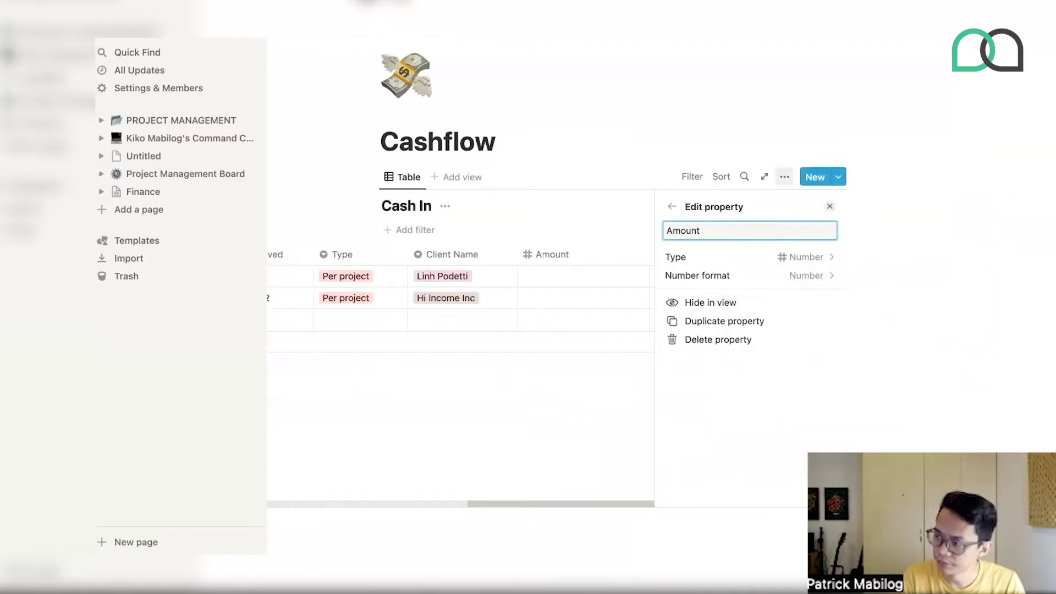
{"action": "key", "text": "Escape"}
{"action": "left_click", "coordinate": [620, 292]}
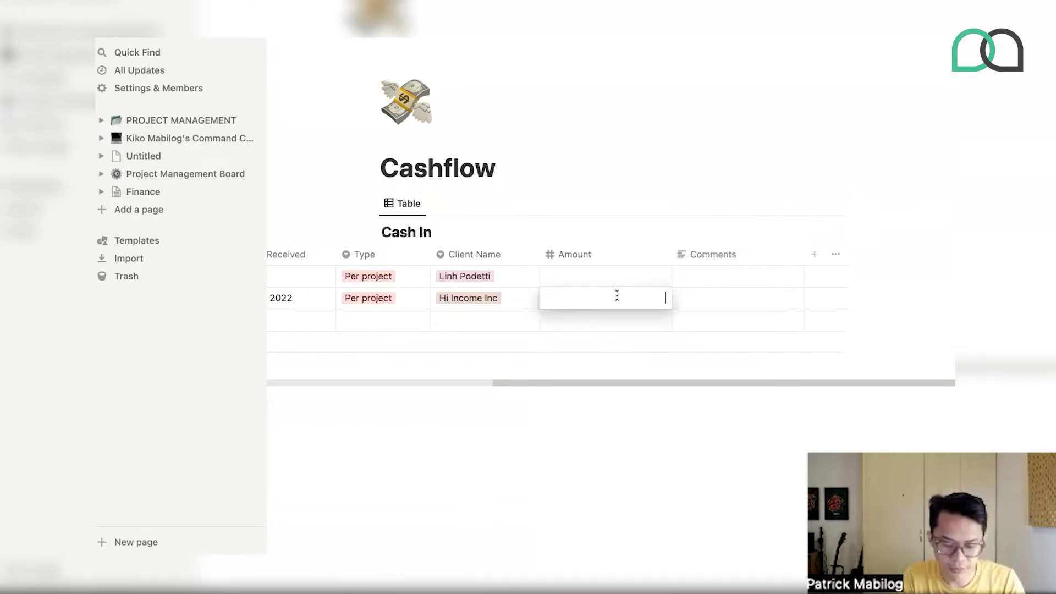
{"action": "type", "text": "5000"}
{"action": "key", "text": "Return"}
{"action": "left_click", "coordinate": [627, 290]}
{"action": "key", "text": "Escape"}
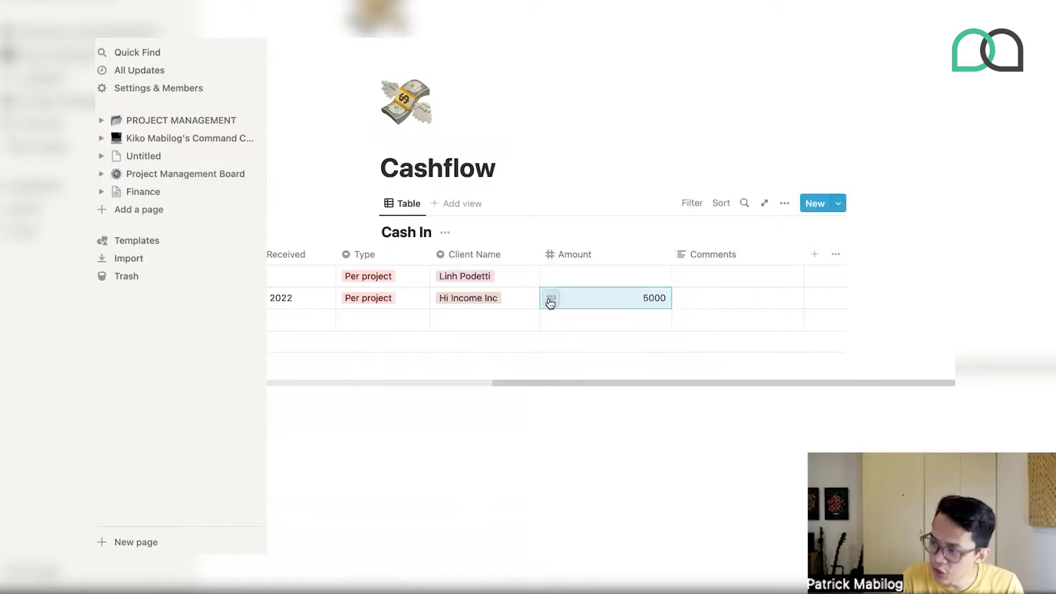
- Format the Amount value as US Dollar, showing $5,000.00
{"action": "left_click", "coordinate": [550, 300]}
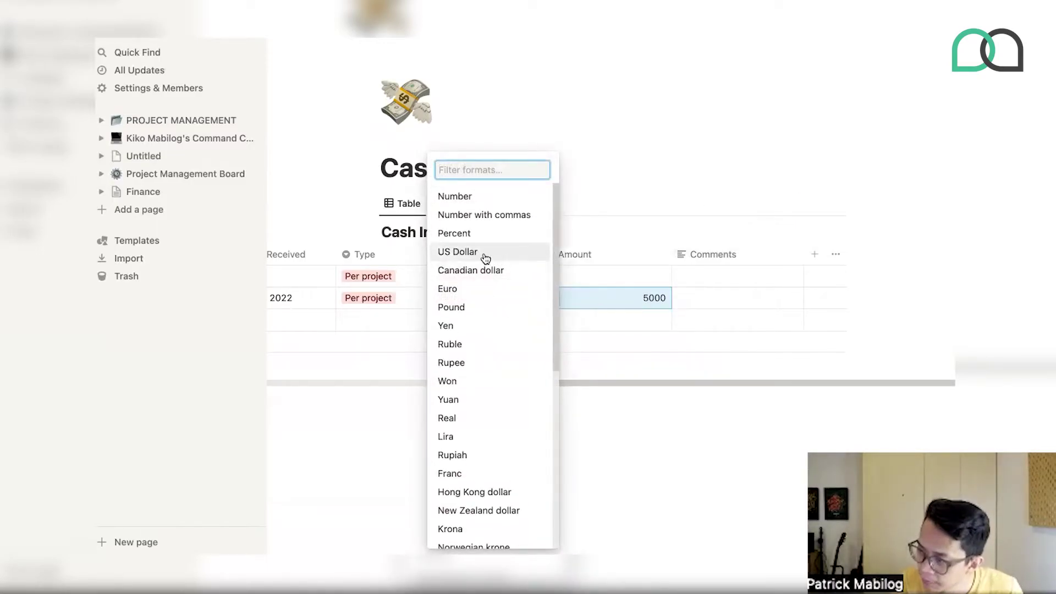
{"action": "scroll", "coordinate": [455, 512], "scroll_direction": "down", "scroll_amount": 2}
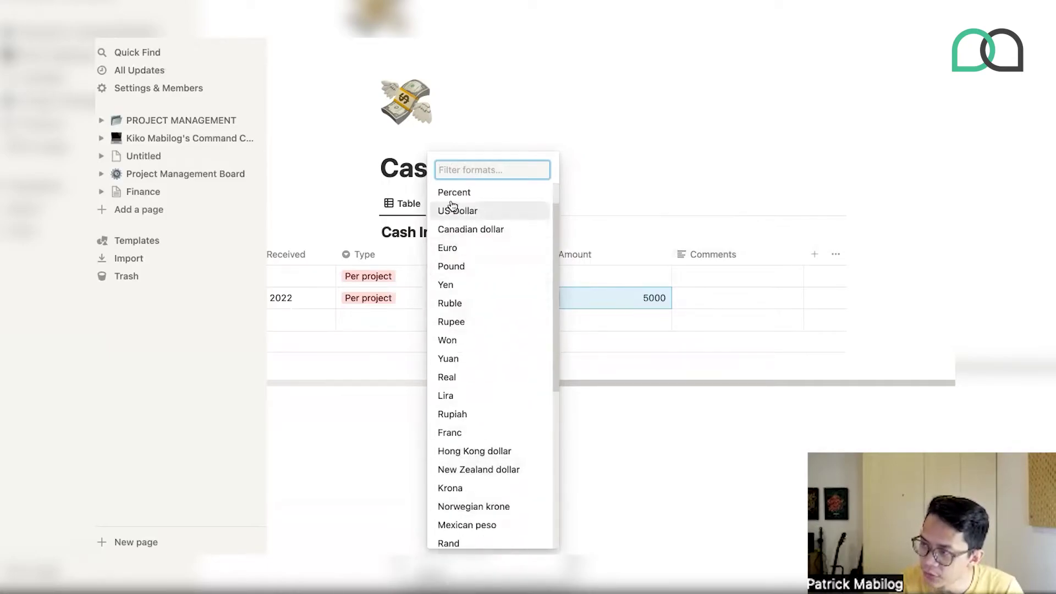
{"action": "left_click", "coordinate": [454, 193]}
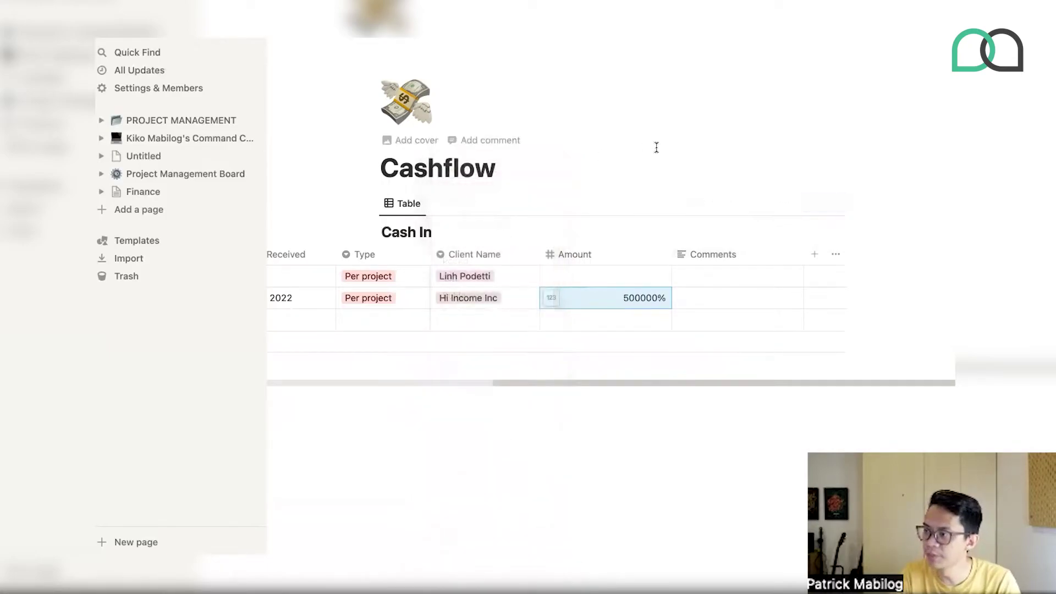
{"action": "left_click", "coordinate": [552, 298]}
{"action": "left_click", "coordinate": [459, 248]}
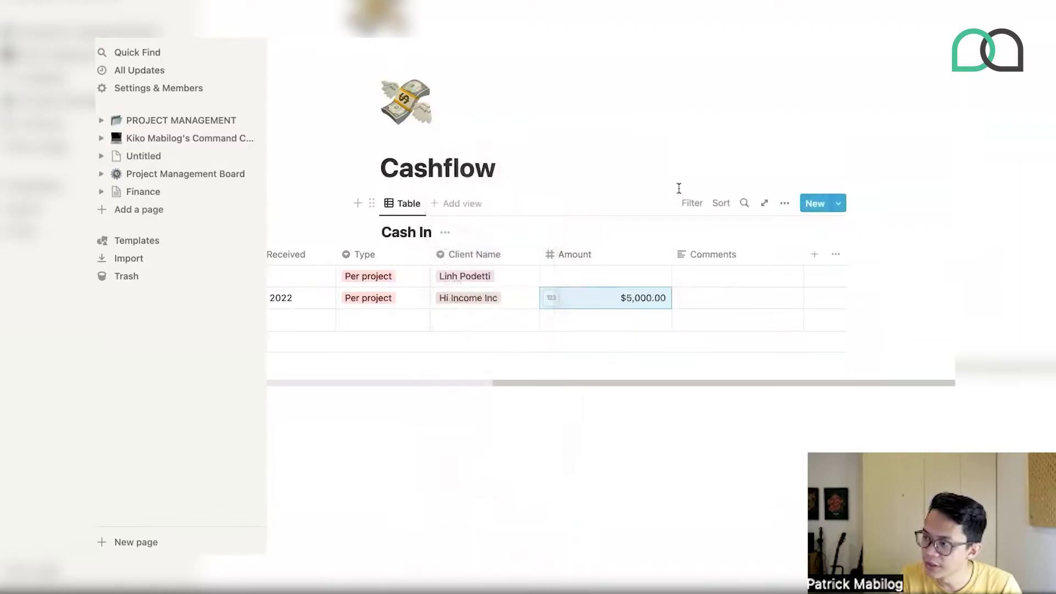
- Delete the Retainer row and drag the Entry column narrower
{"action": "scroll", "coordinate": [645, 310], "scroll_direction": "left", "scroll_amount": 3}
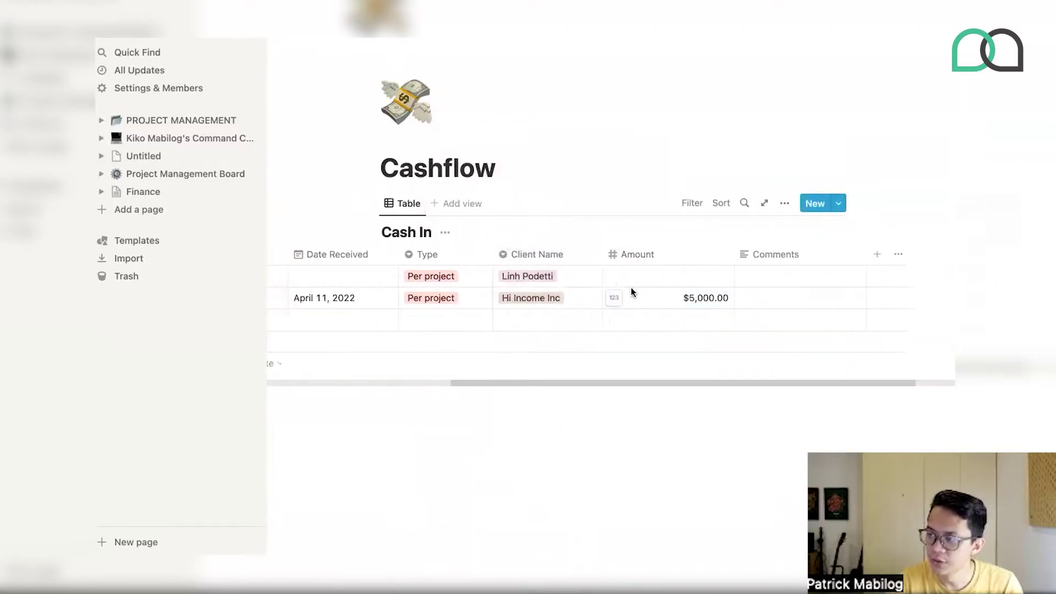
{"action": "scroll", "coordinate": [632, 287], "scroll_direction": "left", "scroll_amount": 3}
{"action": "left_click", "coordinate": [330, 276]}
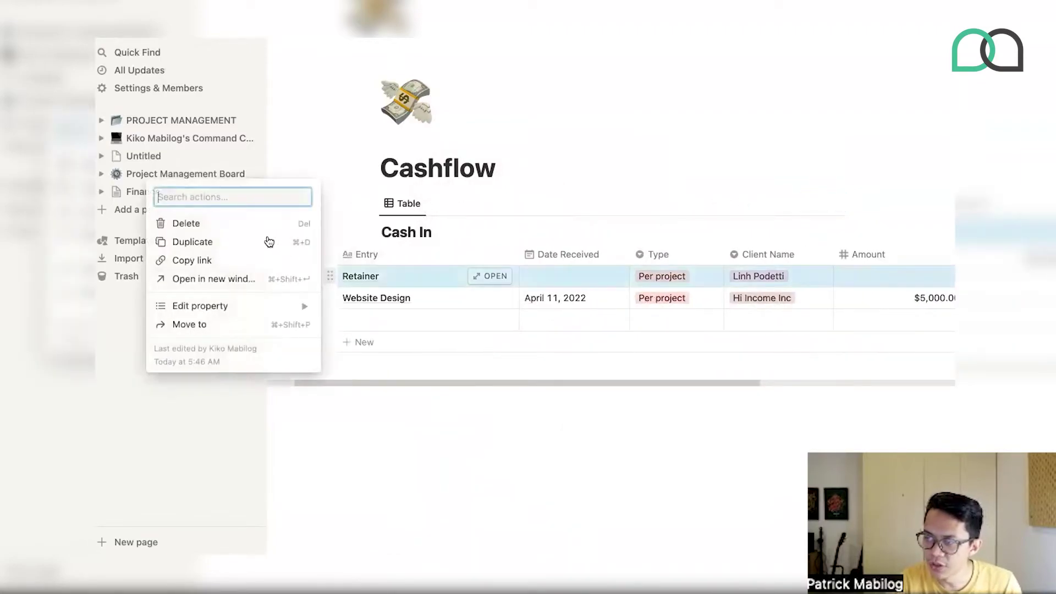
{"action": "left_click", "coordinate": [252, 225]}
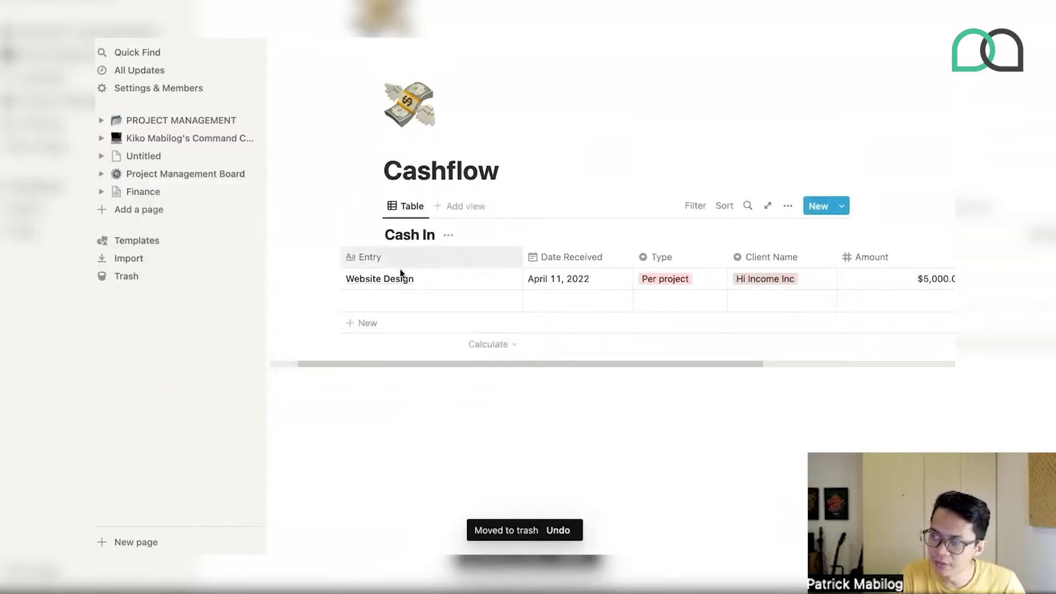
{"action": "left_click_drag", "start_coordinate": [521, 260], "coordinate": [469, 259]}
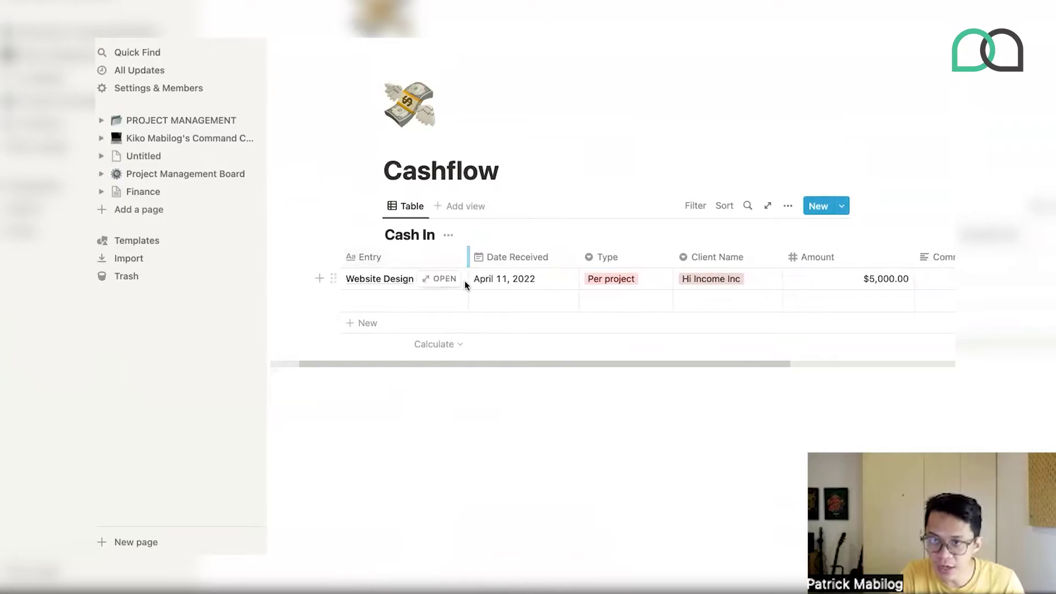
{"action": "left_click", "coordinate": [437, 372]}
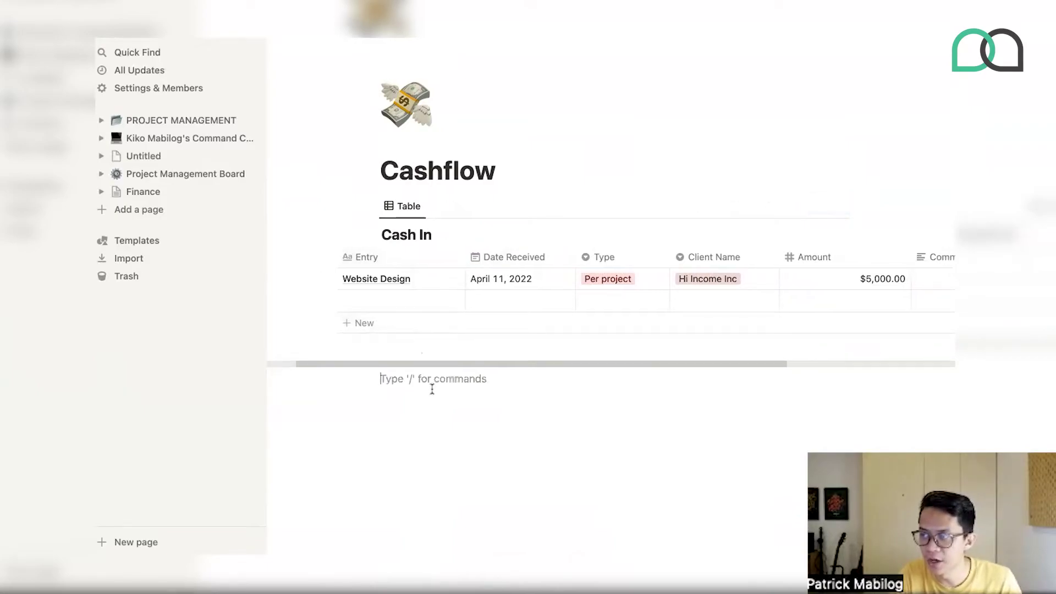
- Insert a /table view below Cash In backed by a brand-new database
{"action": "left_click", "coordinate": [372, 206]}
{"action": "key", "text": "Escape"}
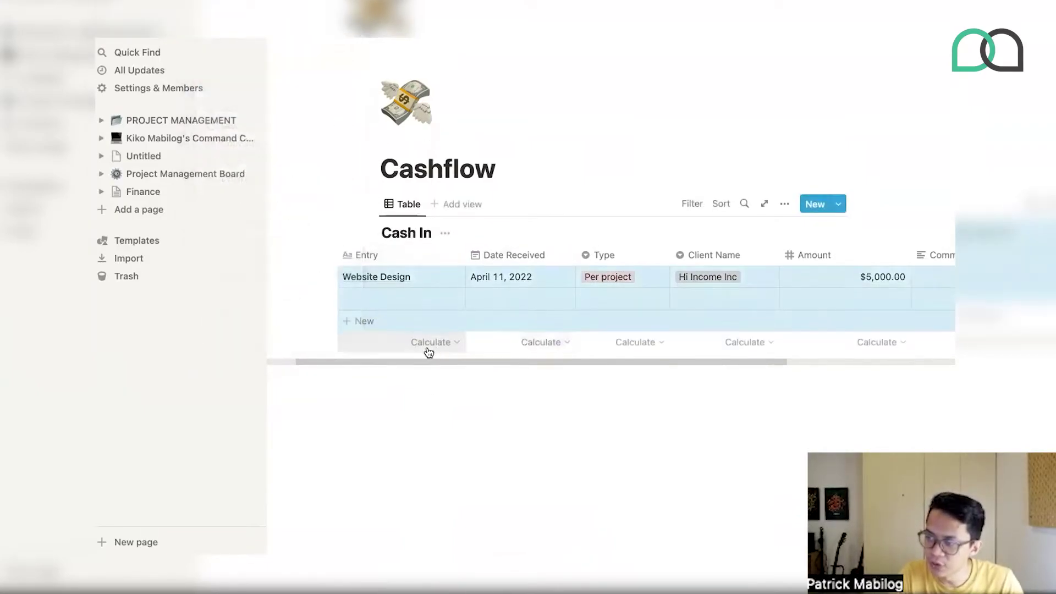
{"action": "left_click", "coordinate": [391, 394]}
{"action": "type", "text": "/ta"}
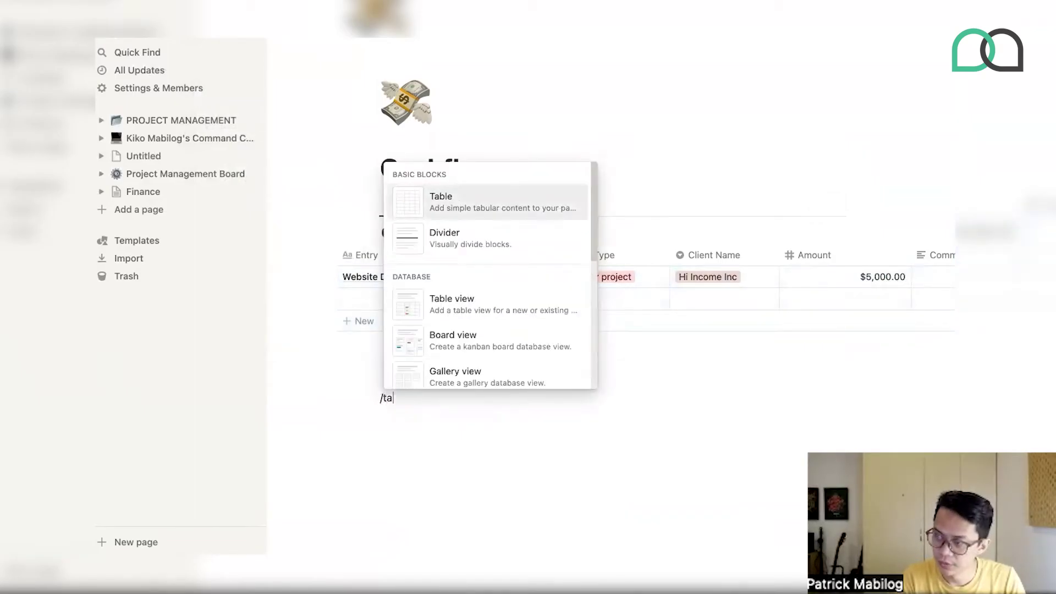
{"action": "type", "text": "bl"}
{"action": "key", "text": "Down"}
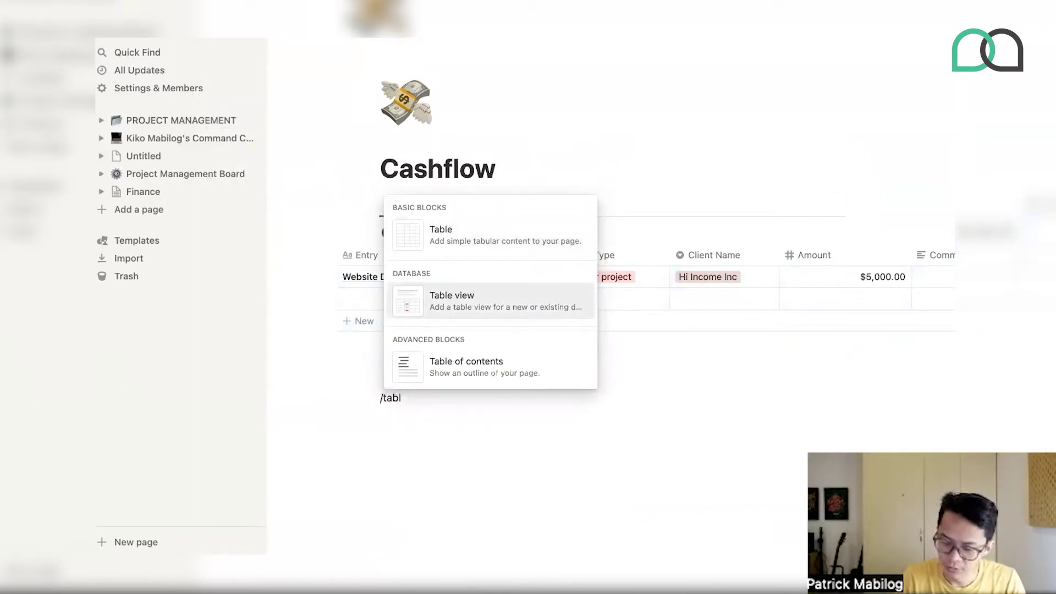
{"action": "key", "text": "Return"}
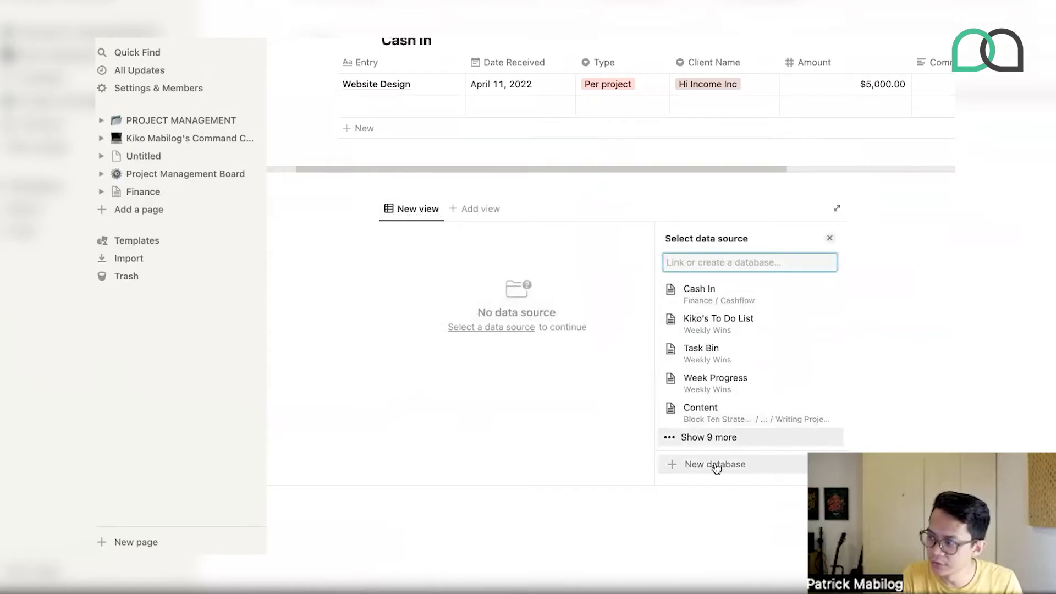
{"action": "left_click", "coordinate": [715, 465]}
{"action": "left_click", "coordinate": [438, 353]}
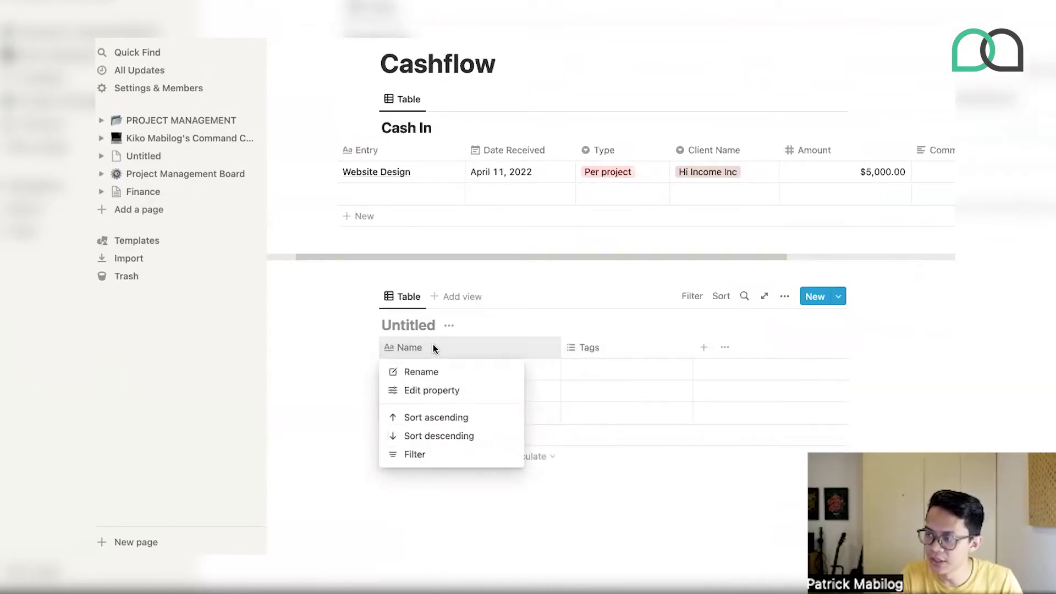
- Rename Name to Entry, and turn Tags into a Select column named Category
{"action": "left_click", "coordinate": [433, 389]}
{"action": "type", "text": "E"}
{"action": "key", "text": "Escape"}
{"action": "left_click", "coordinate": [584, 261]}
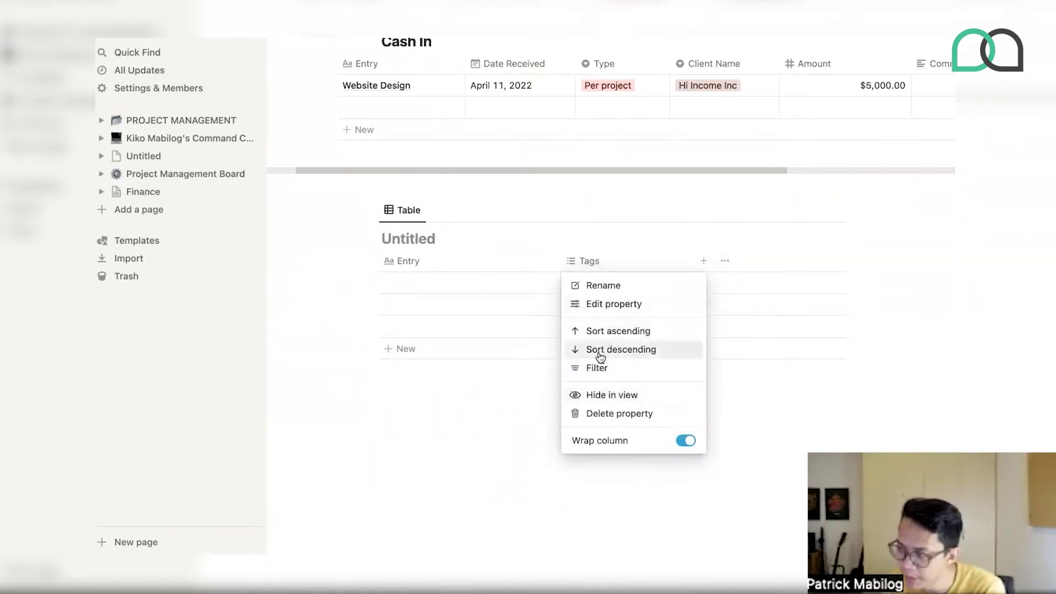
{"action": "left_click", "coordinate": [599, 303]}
{"action": "left_click", "coordinate": [731, 296]}
{"action": "left_click", "coordinate": [682, 247]}
{"action": "type", "text": "Category"}
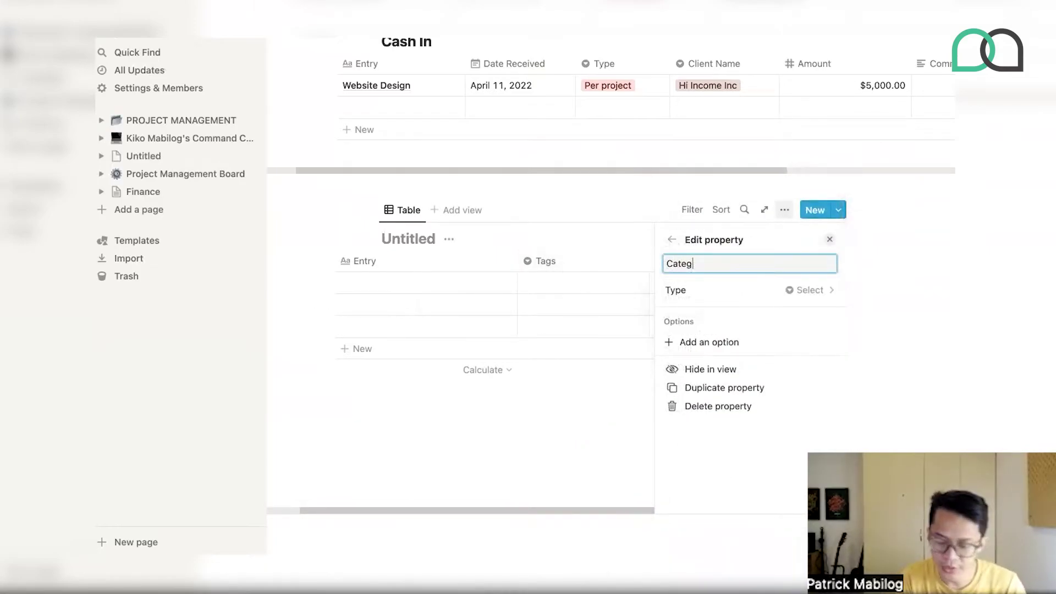
{"action": "left_click", "coordinate": [604, 237]}
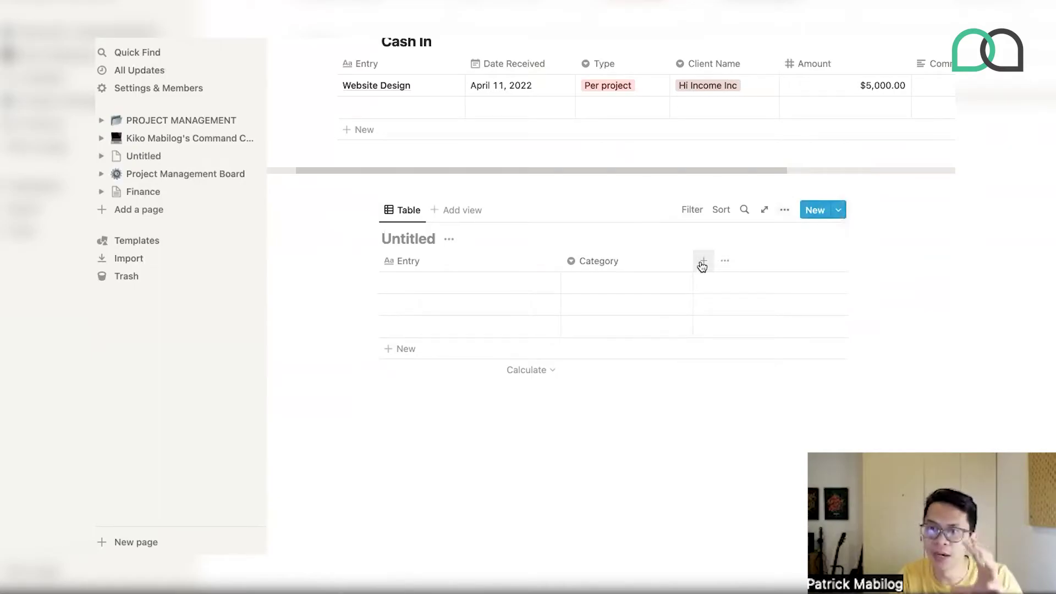
- Add an Amount column of Number type
{"action": "left_click", "coordinate": [702, 262]}
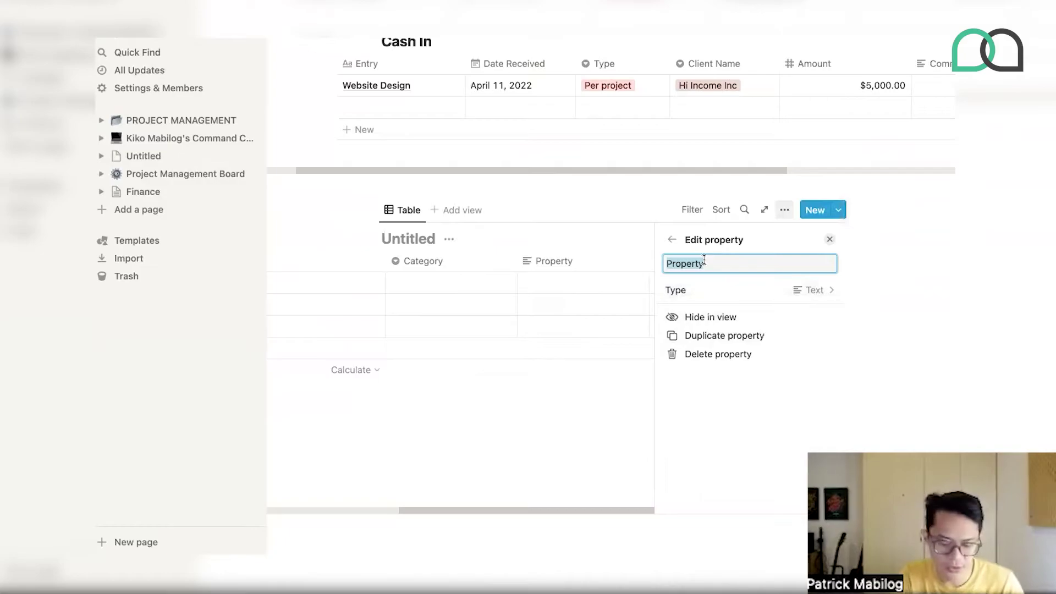
{"action": "type", "text": "Amnoun"}
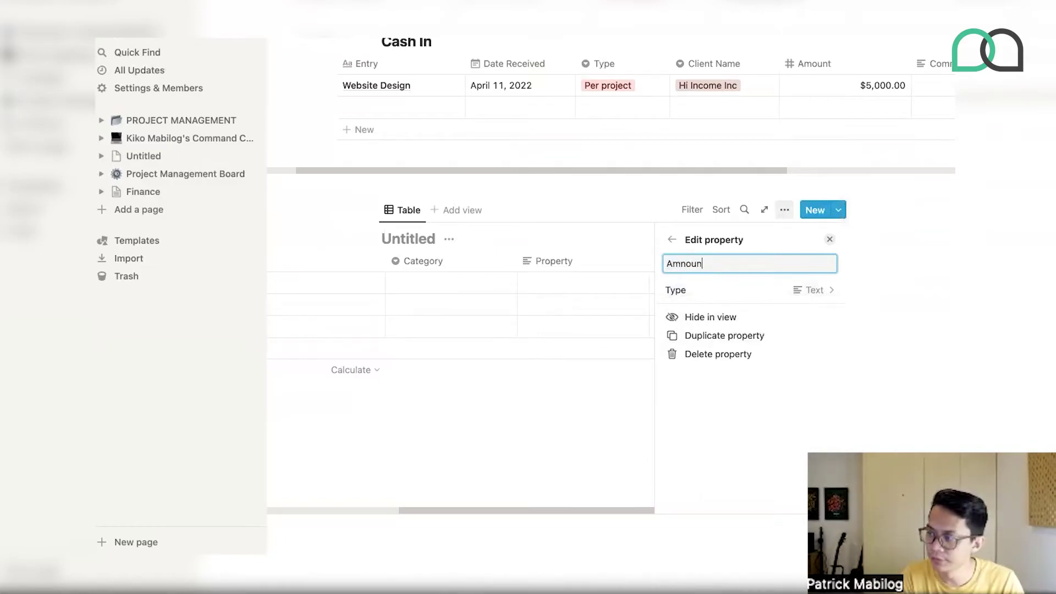
{"action": "type", "text": "t"}
{"action": "left_click", "coordinate": [711, 291]}
{"action": "left_click", "coordinate": [686, 230]}
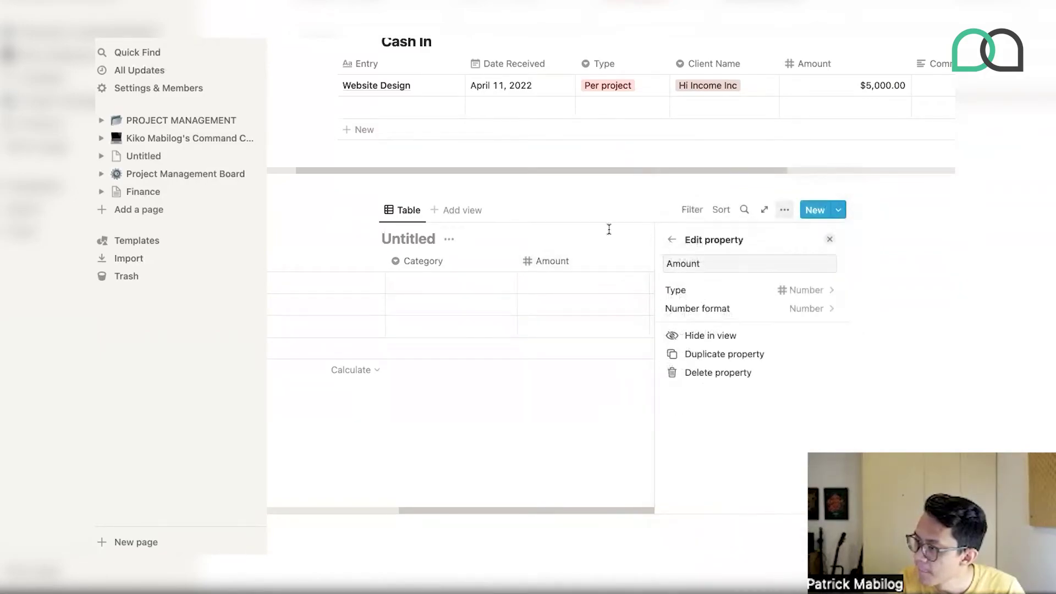
{"action": "left_click", "coordinate": [613, 228]}
- Add a Receipt column of Files & media type
{"action": "left_click", "coordinate": [817, 262]}
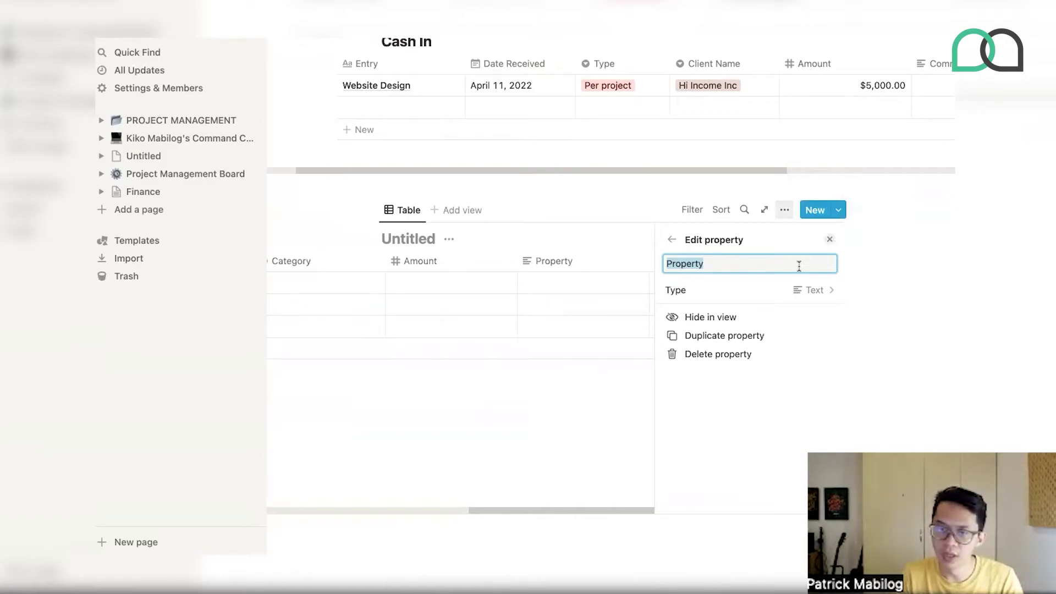
{"action": "type", "text": "Receipt"}
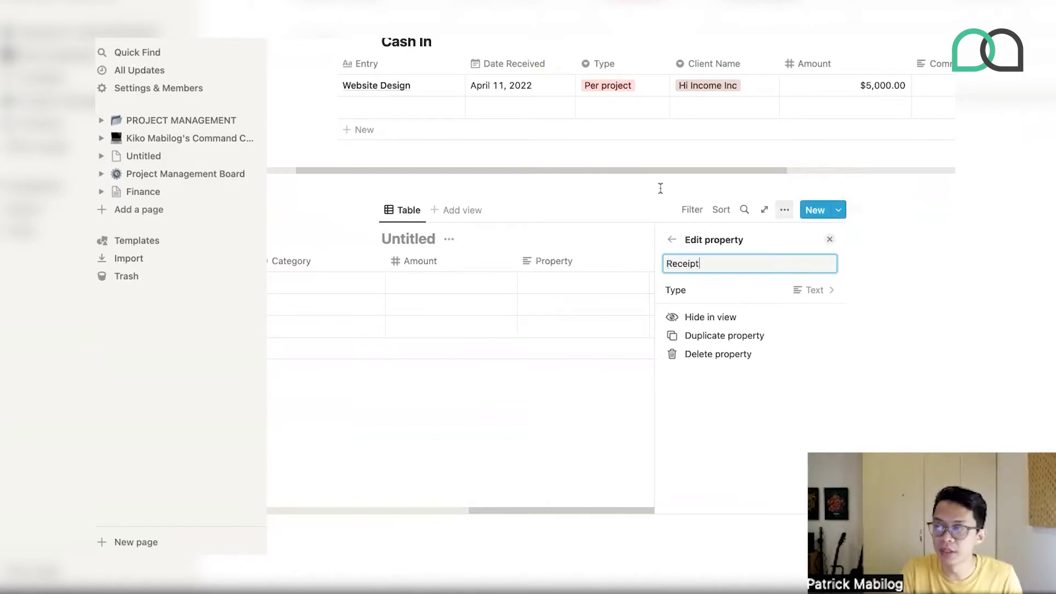
{"action": "key", "text": "Return"}
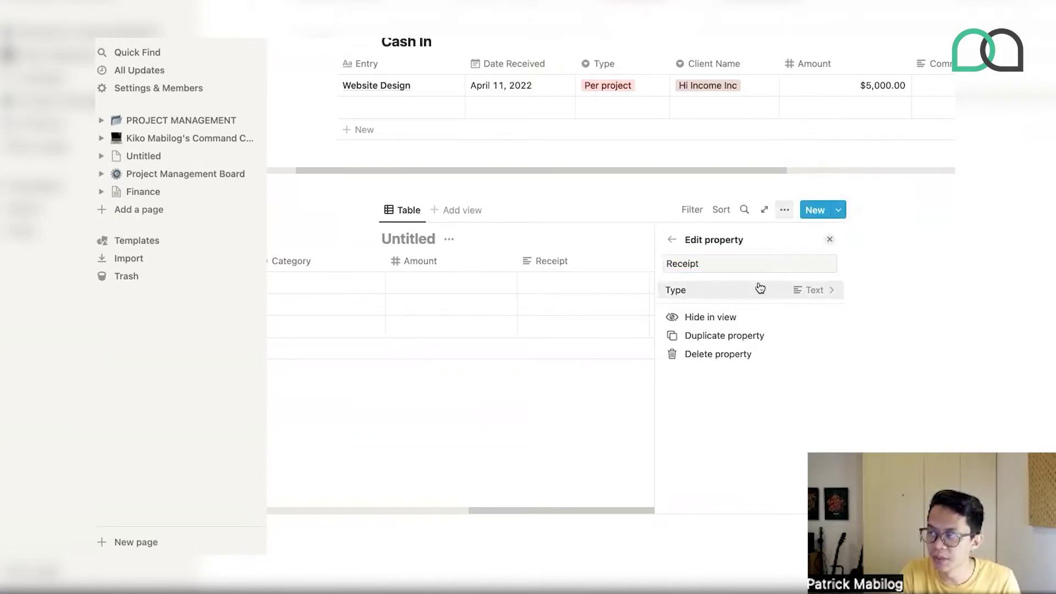
{"action": "left_click", "coordinate": [760, 288]}
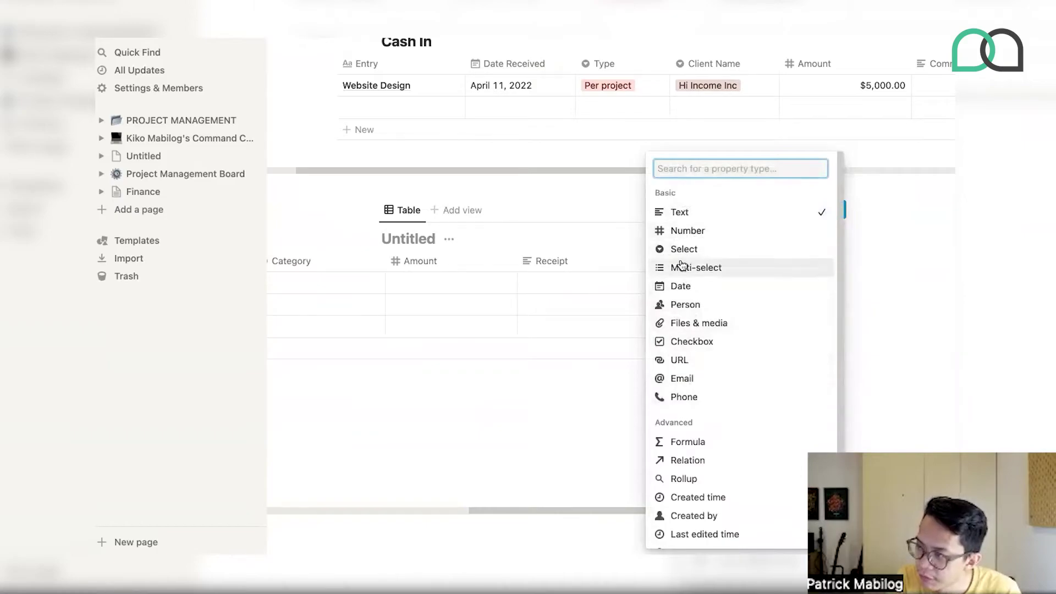
{"action": "left_click", "coordinate": [695, 323]}
{"action": "key", "text": "Escape"}
{"action": "key", "text": "Escape"}
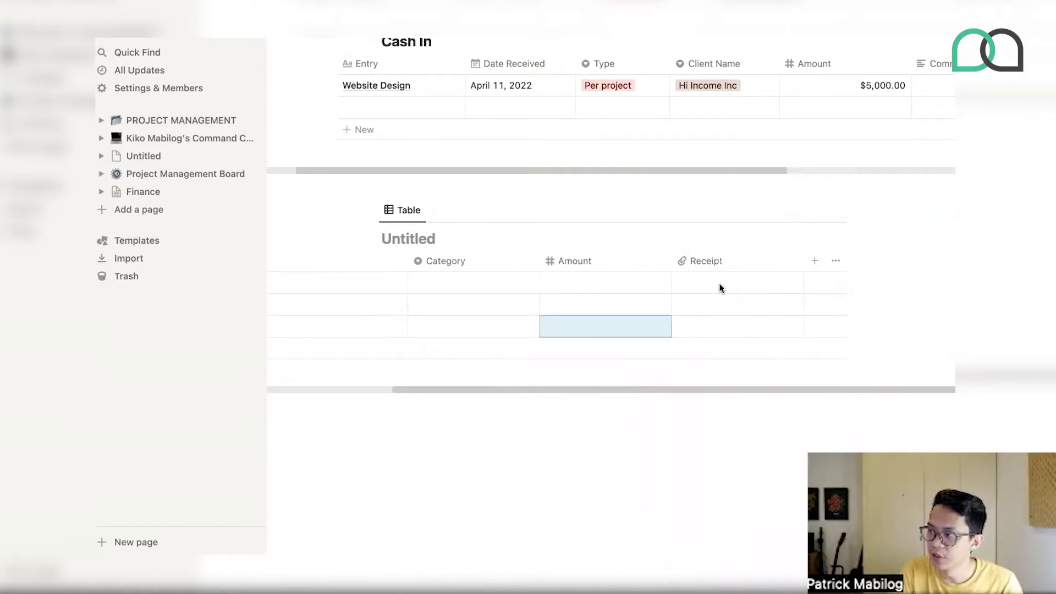
- Try attaching a file in a Receipt cell, then cancel the upload
{"action": "left_click", "coordinate": [717, 285]}
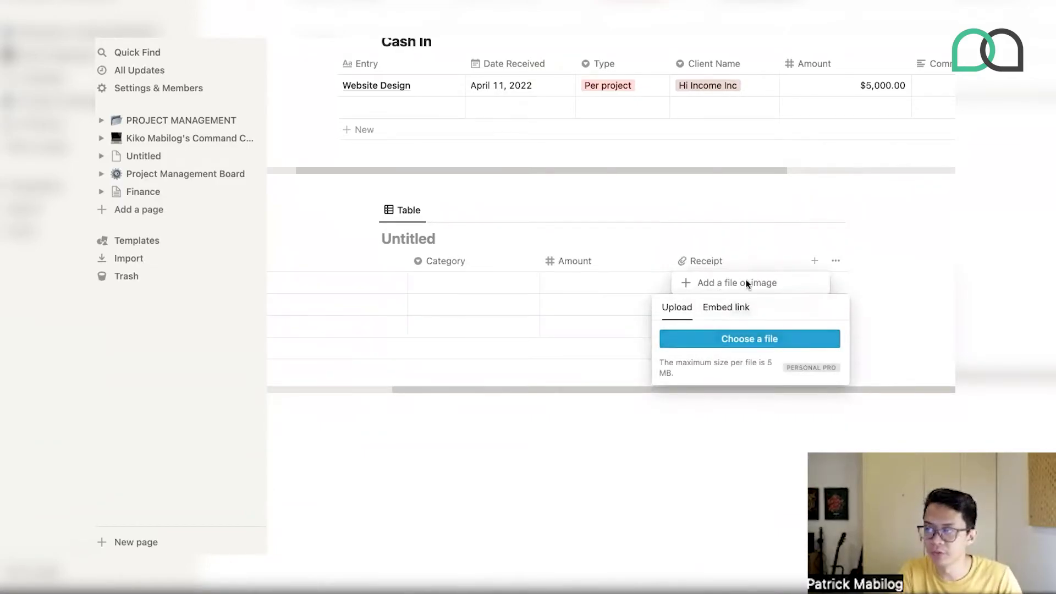
{"action": "key", "text": "Escape"}
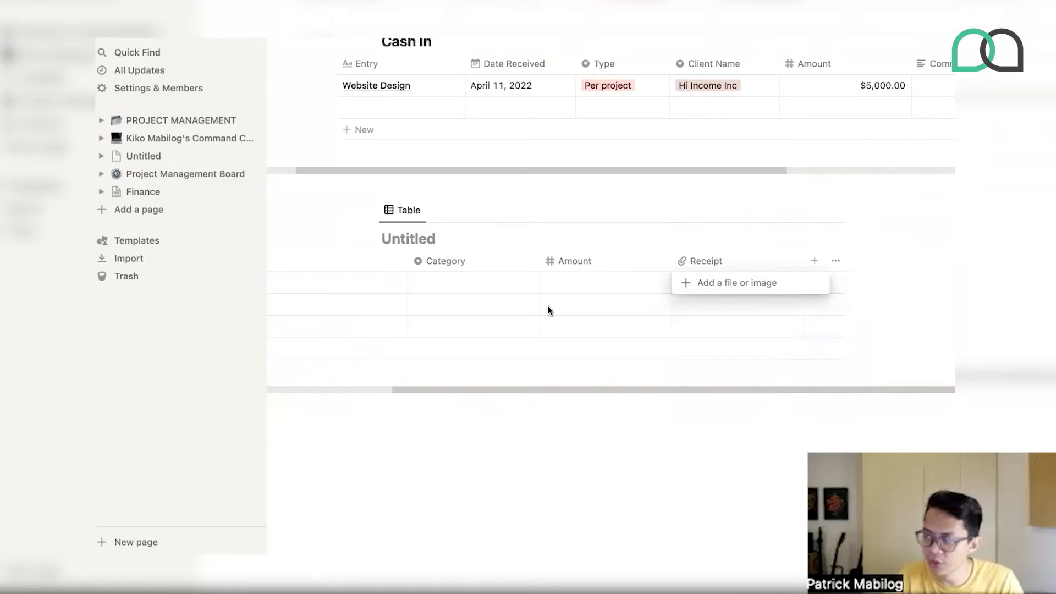
{"action": "key", "text": "Escape"}
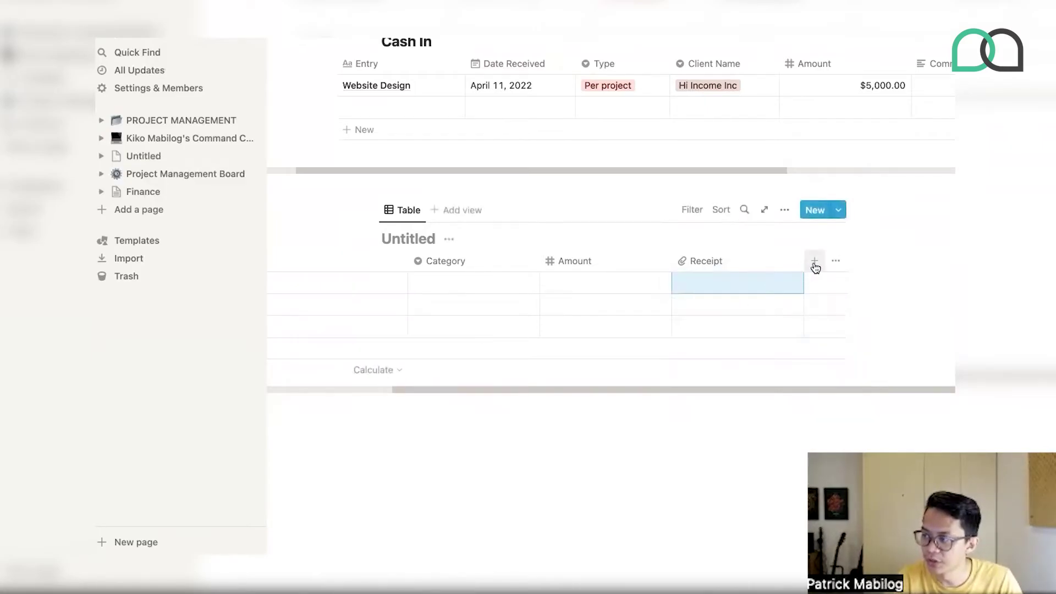
- Add a Date column of Date type after Receipt
{"action": "left_click", "coordinate": [815, 261]}
{"action": "type", "text": "Date"}
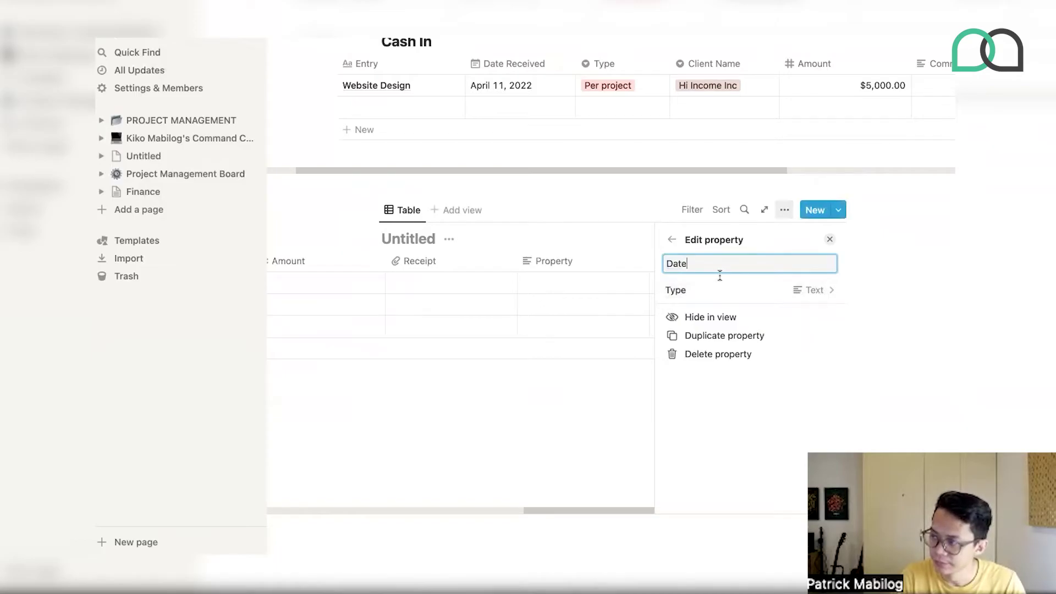
{"action": "left_click", "coordinate": [712, 290]}
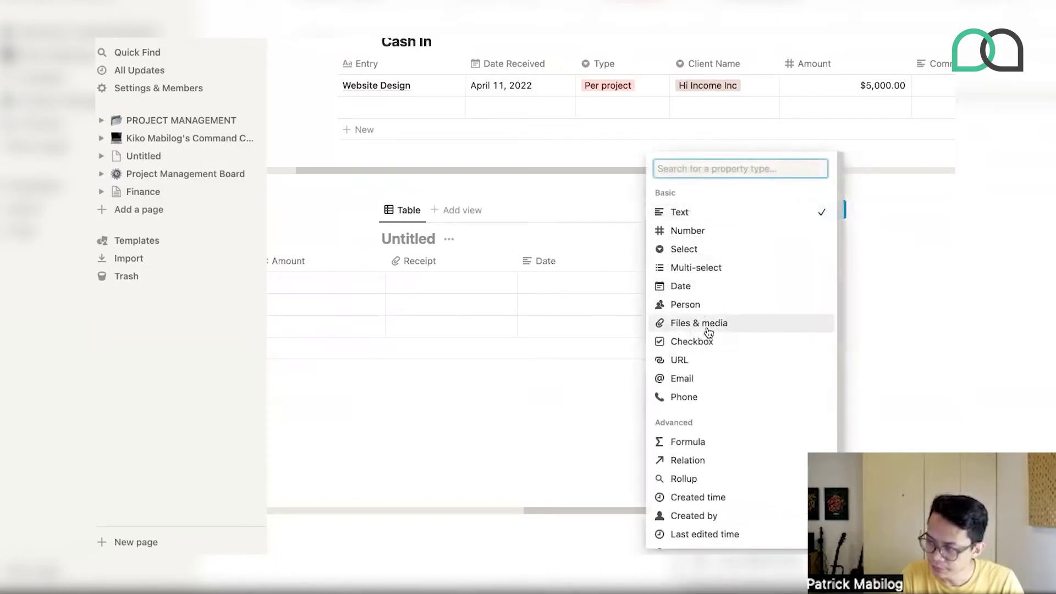
{"action": "left_click", "coordinate": [701, 292]}
{"action": "left_click", "coordinate": [540, 422]}
{"action": "left_click", "coordinate": [419, 230]}
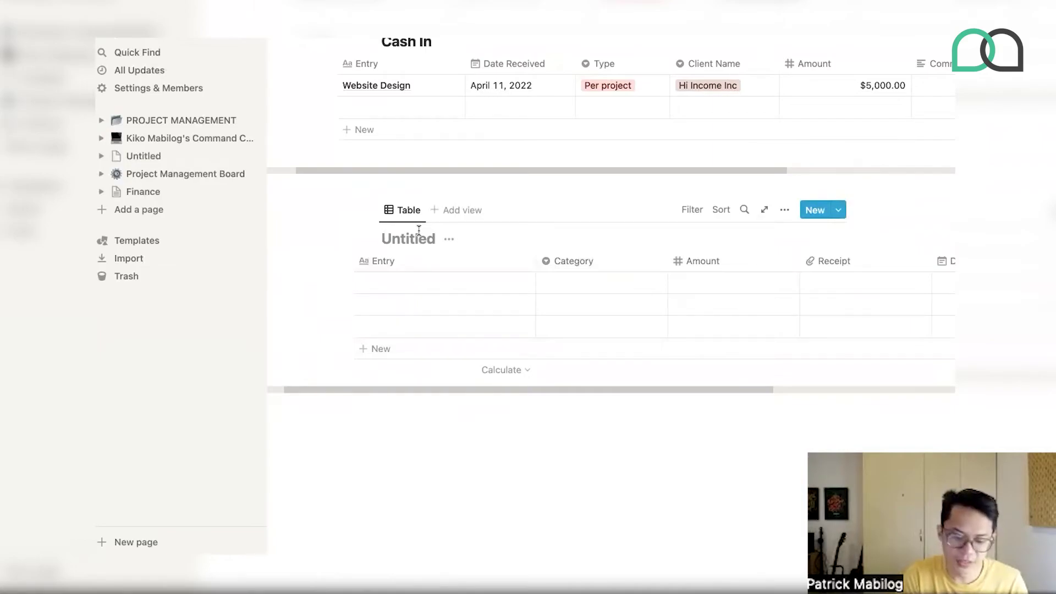
- Title the table Cash Out and create Category options Subscriptions and Manpower Costs
{"action": "type", "text": "Cash Out"}
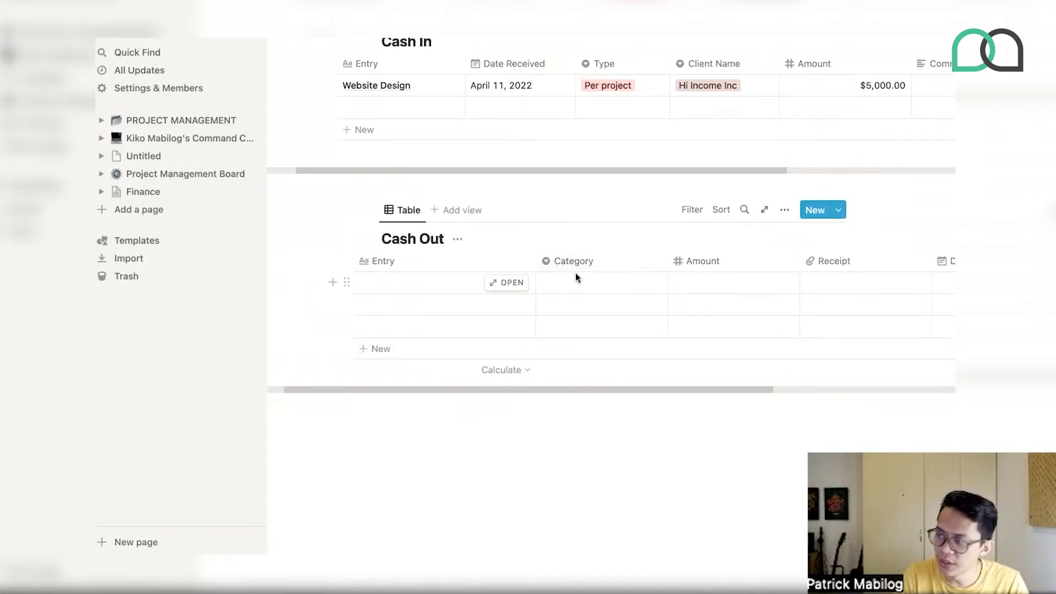
{"action": "left_click", "coordinate": [575, 283]}
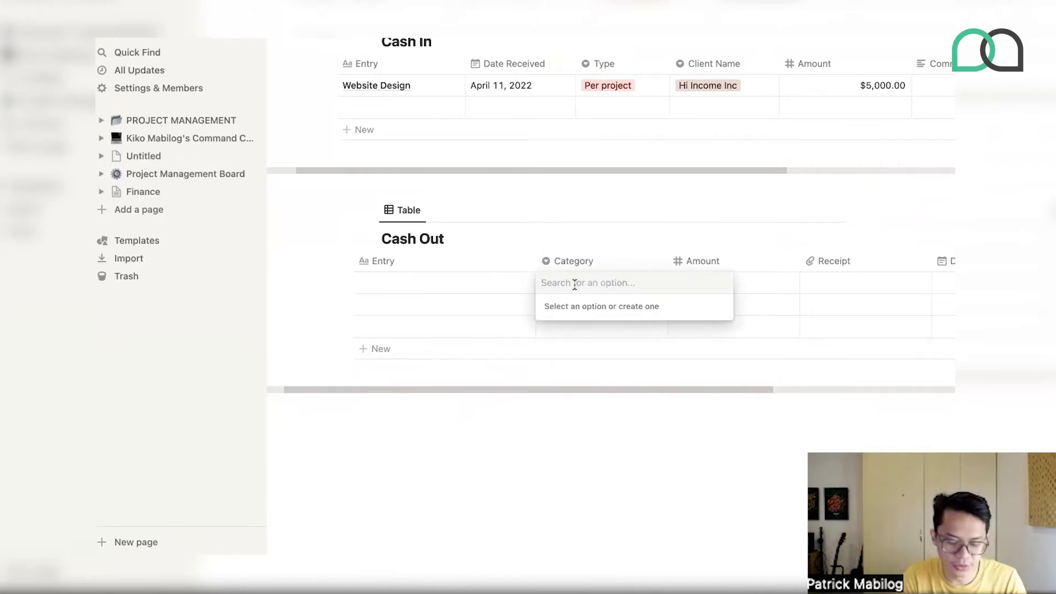
{"action": "type", "text": "Subscriptions"}
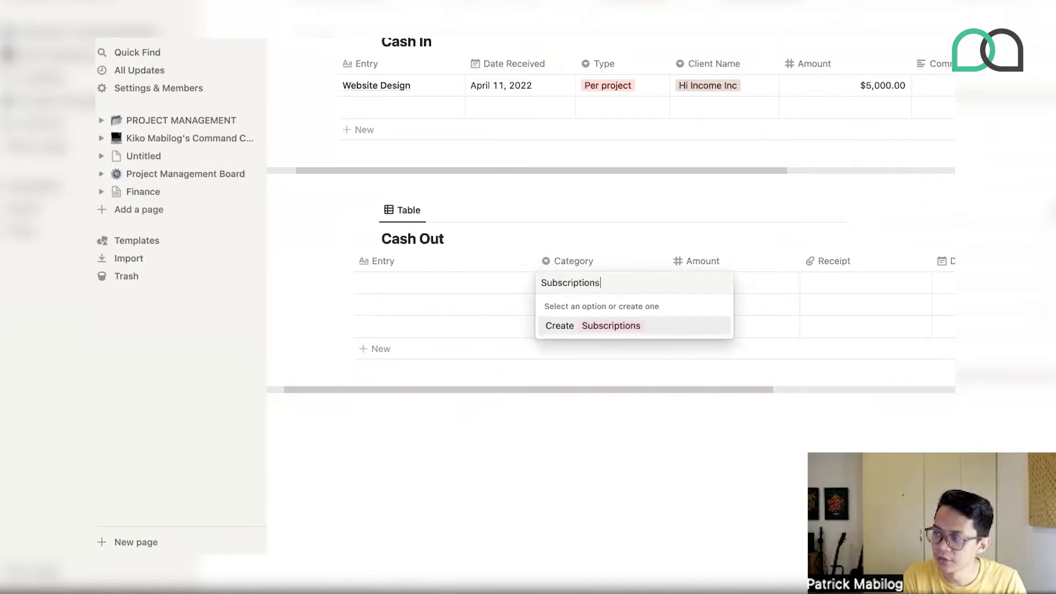
{"action": "key", "text": "Return"}
{"action": "type", "text": "Manpo"}
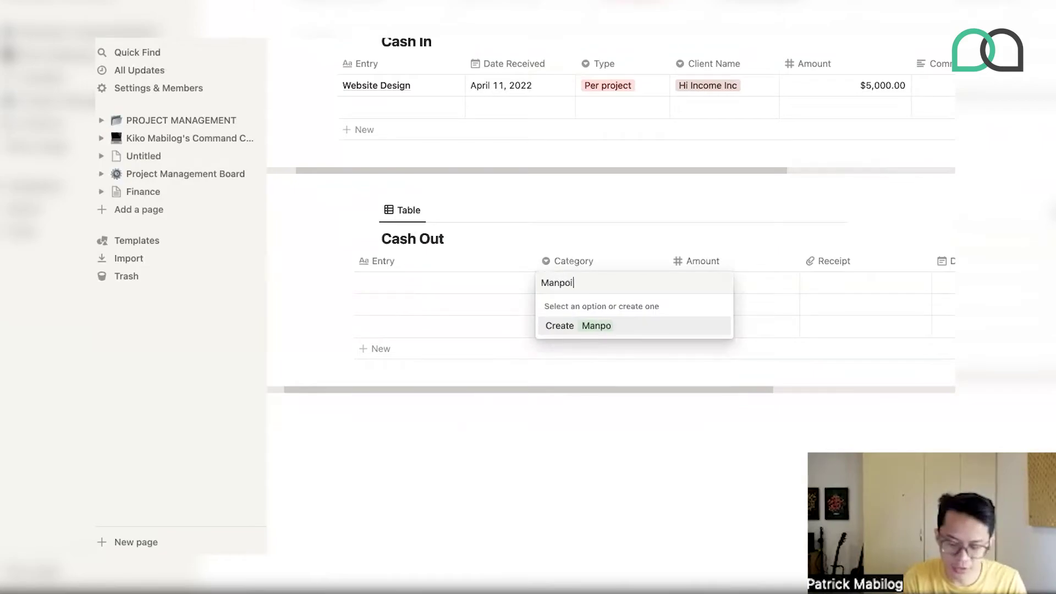
{"action": "type", "text": "wer Costs"}
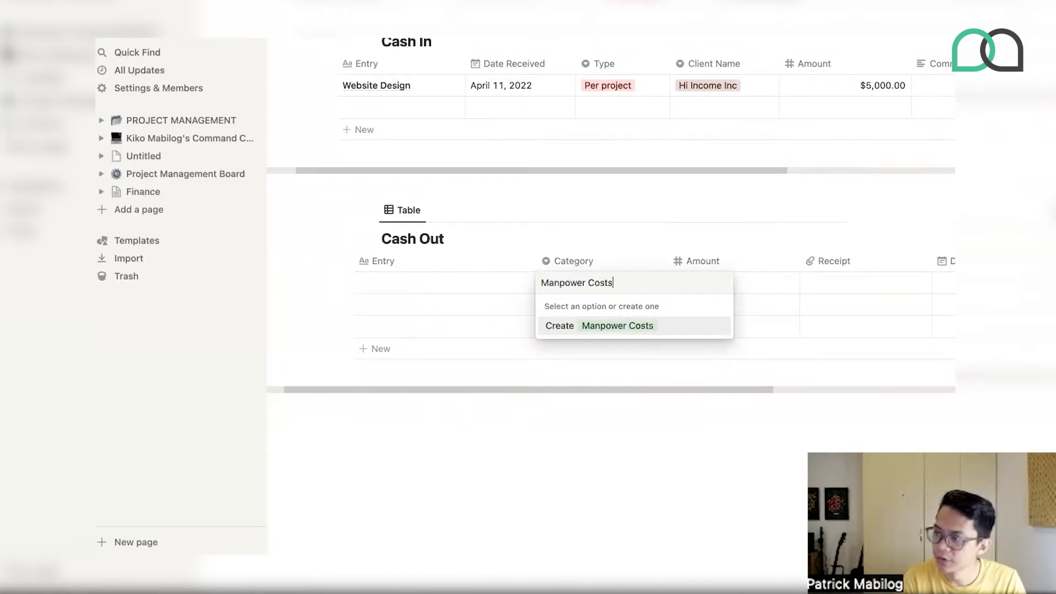
{"action": "key", "text": "Return"}
- Create the Rental and Utilities Category options, clearing the cell's previous tags
{"action": "left_click", "coordinate": [633, 284]}
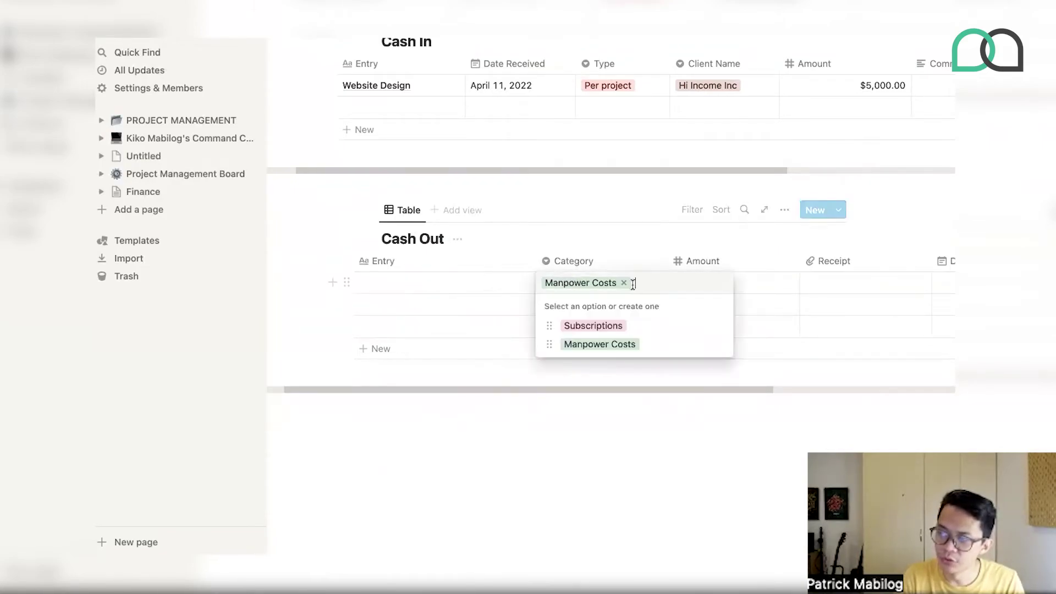
{"action": "key", "text": "BackSpace"}
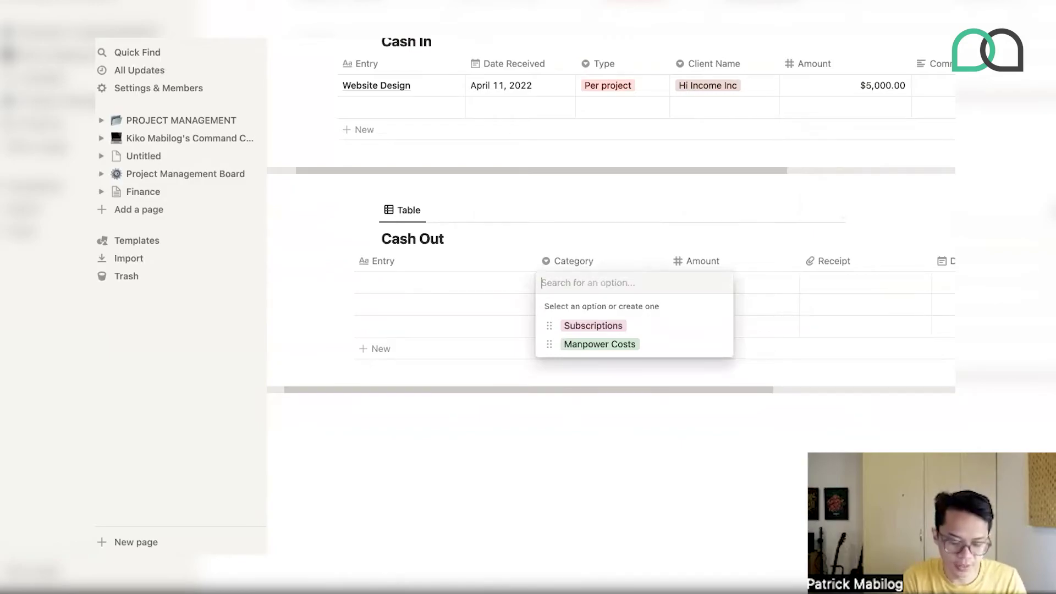
{"action": "type", "text": "Rental"}
{"action": "key", "text": "Return"}
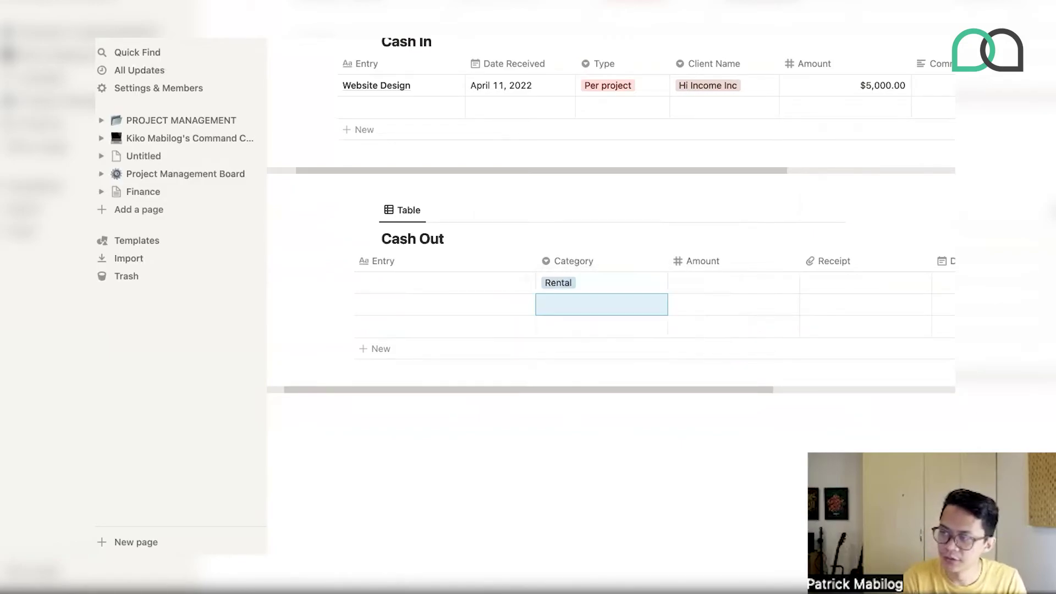
{"action": "left_click", "coordinate": [601, 287]}
{"action": "type", "text": "=Ut"}
{"action": "key", "text": "BackSpace"}
{"action": "key", "text": "BackSpace"}
{"action": "key", "text": "BackSpace"}
{"action": "key", "text": "BackSpace"}
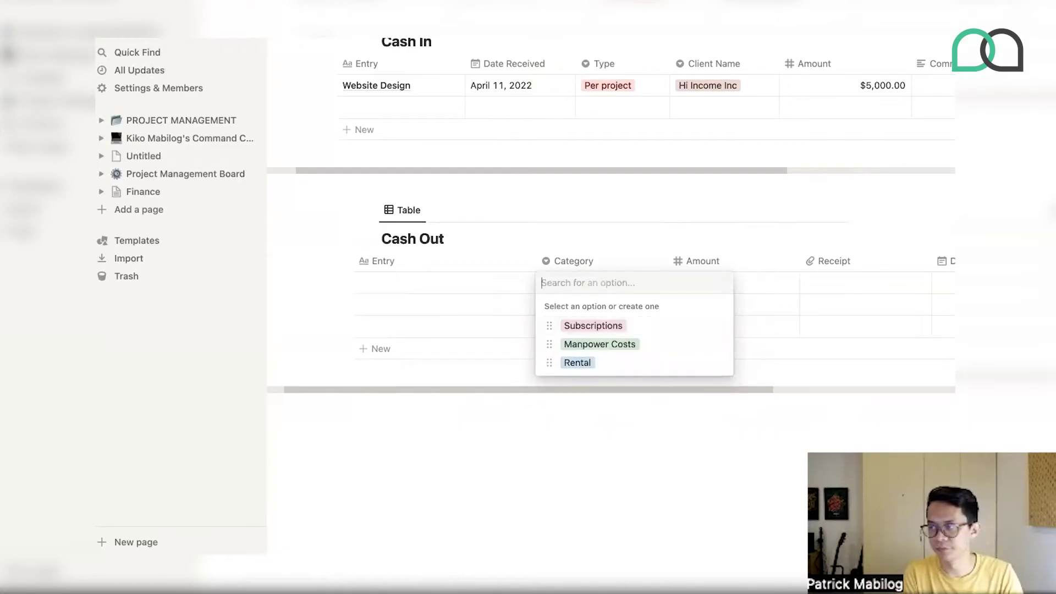
{"action": "type", "text": "Utilities"}
{"action": "key", "text": "Return"}
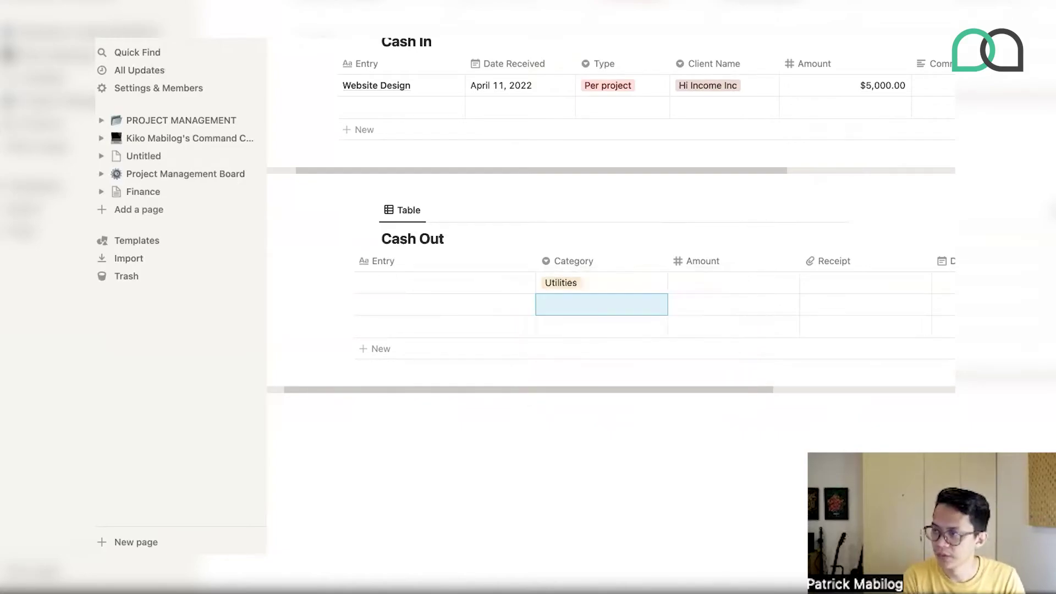
- Add a /page block below Cash Out titled March 2022 as an empty page
{"action": "scroll", "coordinate": [682, 157], "scroll_direction": "up", "scroll_amount": 3}
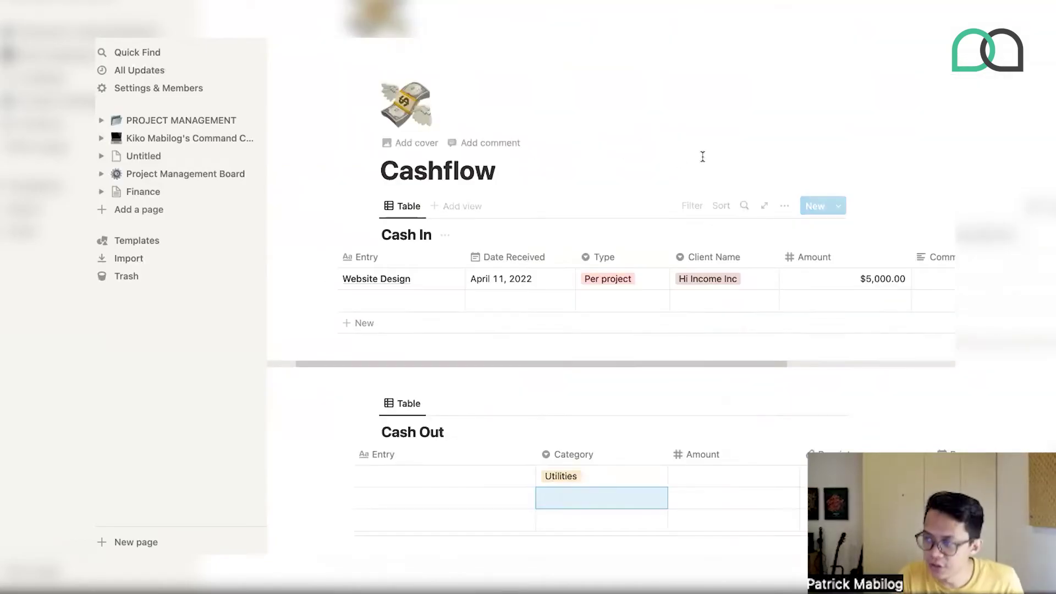
{"action": "scroll", "coordinate": [703, 157], "scroll_direction": "down", "scroll_amount": 4}
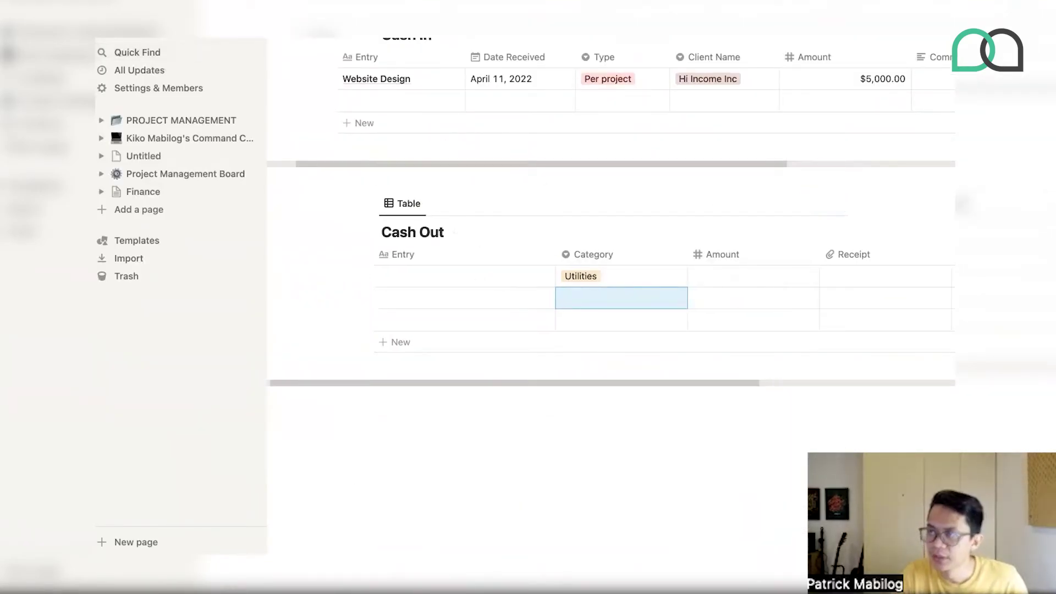
{"action": "scroll", "coordinate": [488, 261], "scroll_direction": "up", "scroll_amount": 2}
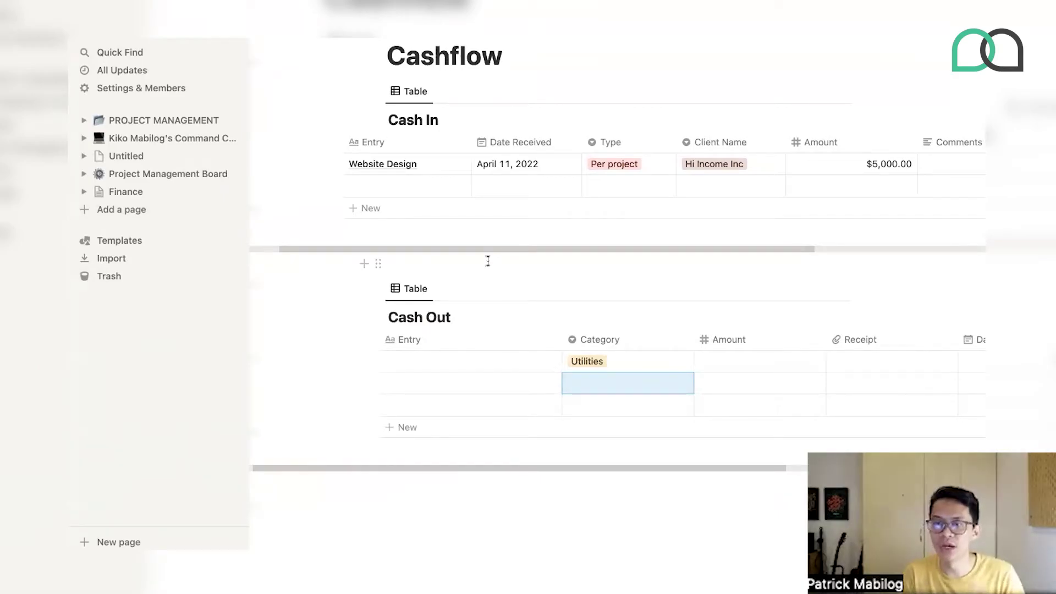
{"action": "scroll", "coordinate": [488, 261], "scroll_direction": "down", "scroll_amount": 2}
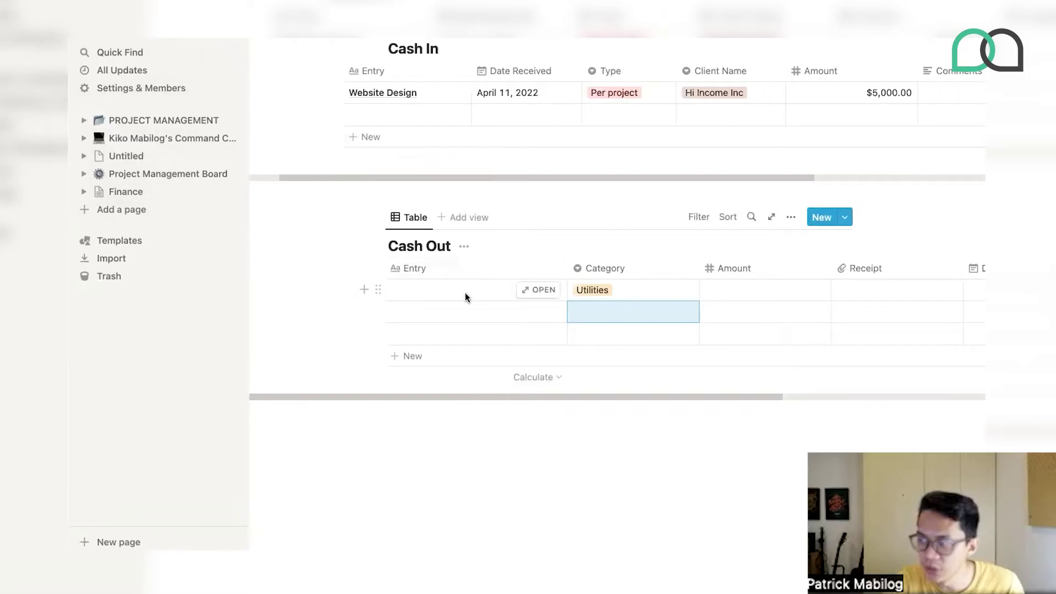
{"action": "scroll", "coordinate": [465, 292], "scroll_direction": "up", "scroll_amount": 3}
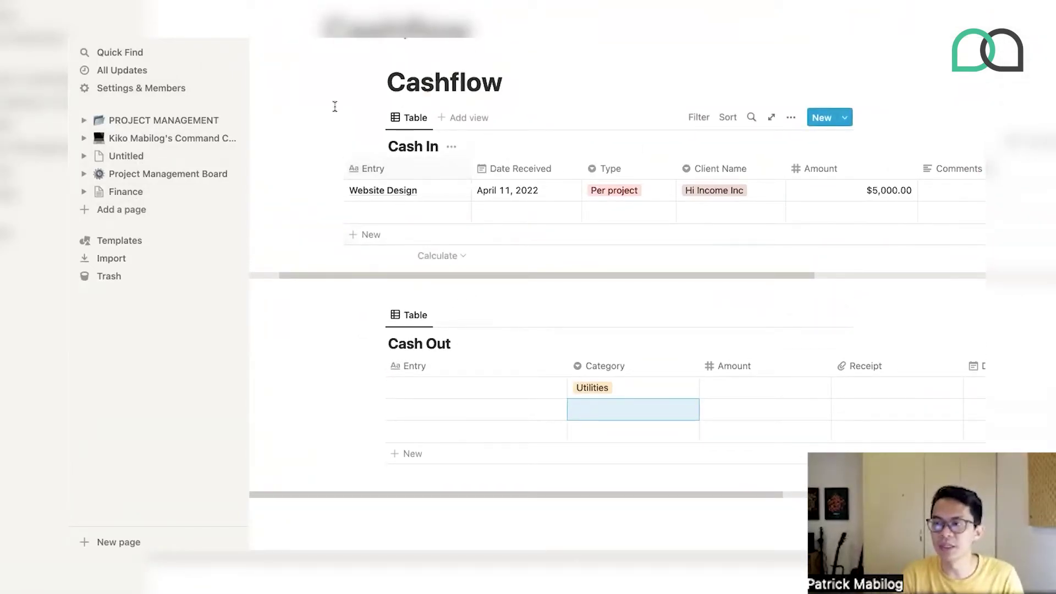
{"action": "left_click", "coordinate": [422, 534]}
{"action": "scroll", "coordinate": [422, 534], "scroll_direction": "down", "scroll_amount": 1}
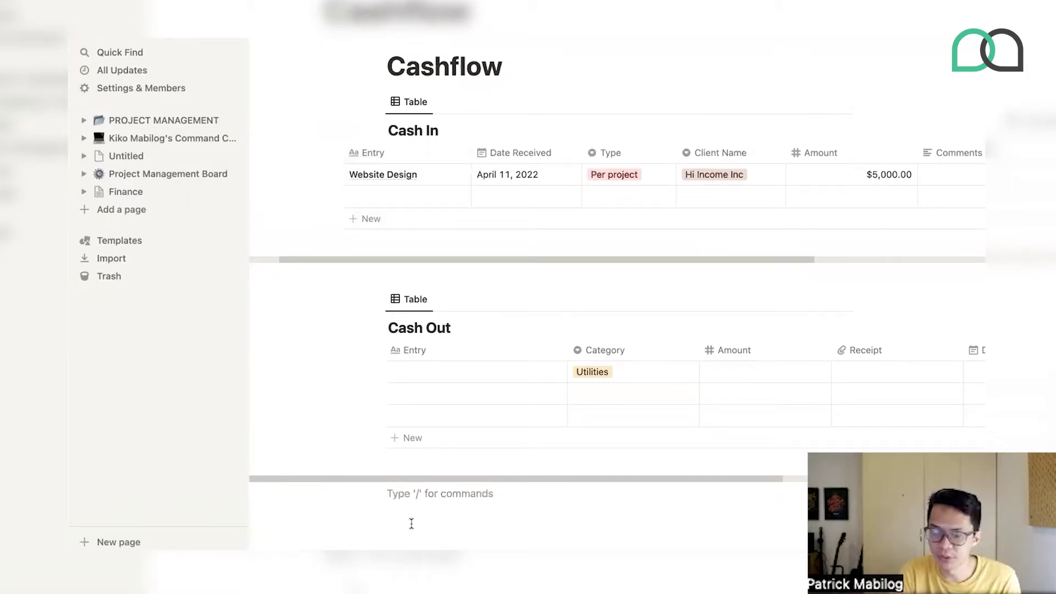
{"action": "key", "text": "Return"}
{"action": "type", "text": "/pag"}
{"action": "key", "text": "Return"}
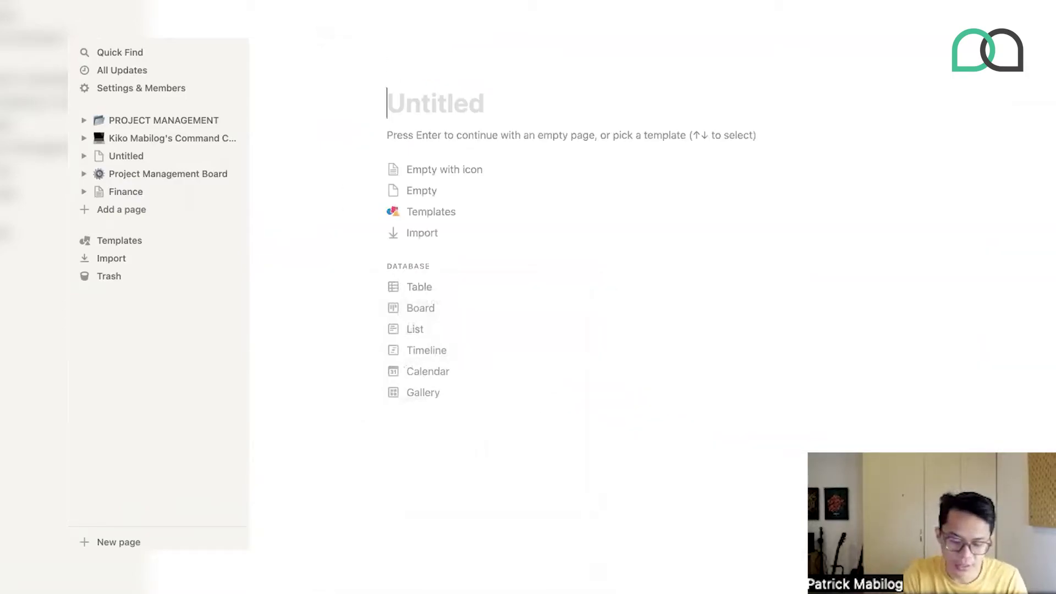
{"action": "type", "text": "March 2022"}
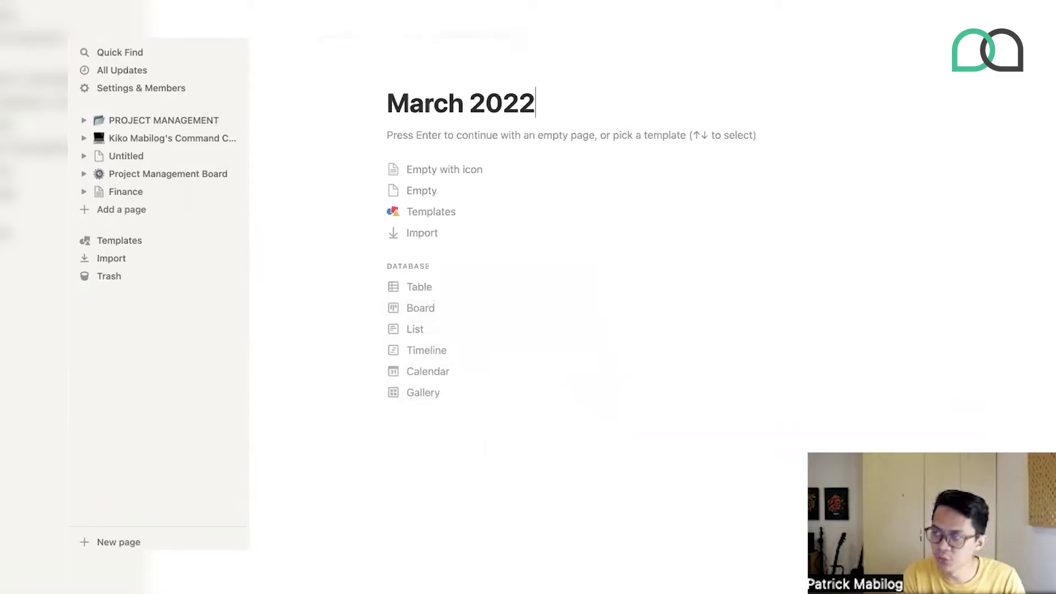
{"action": "key", "text": "Return"}
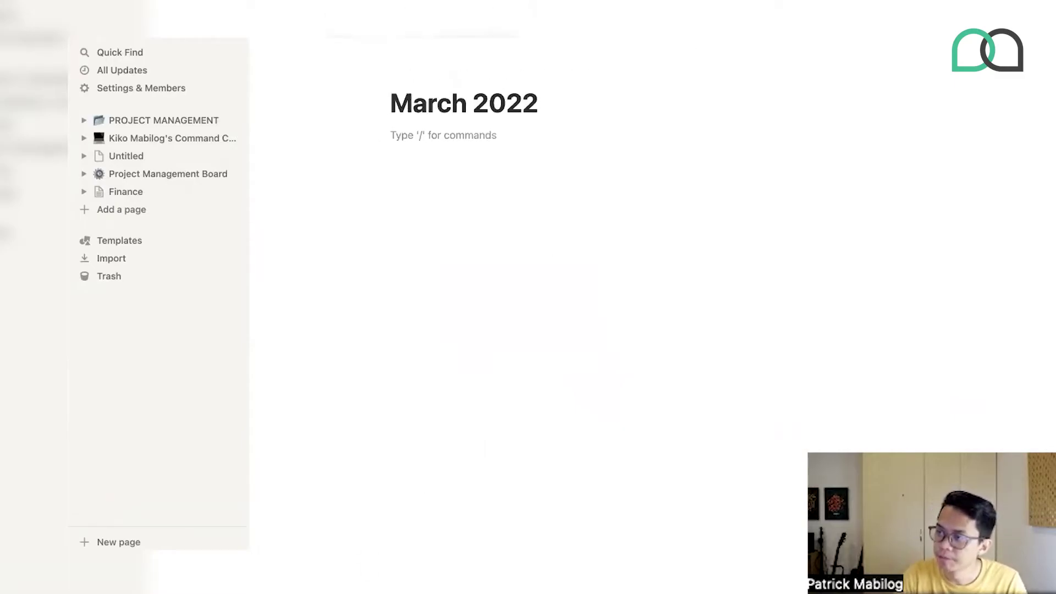
- Back on Cashflow, move the Cash In and Cash Out tables into March 2022
{"action": "key", "text": "super+bracketleft"}
{"action": "scroll", "coordinate": [414, 211], "scroll_direction": "up", "scroll_amount": 2}
{"action": "left_click_drag", "start_coordinate": [316, 96], "coordinate": [424, 307]}
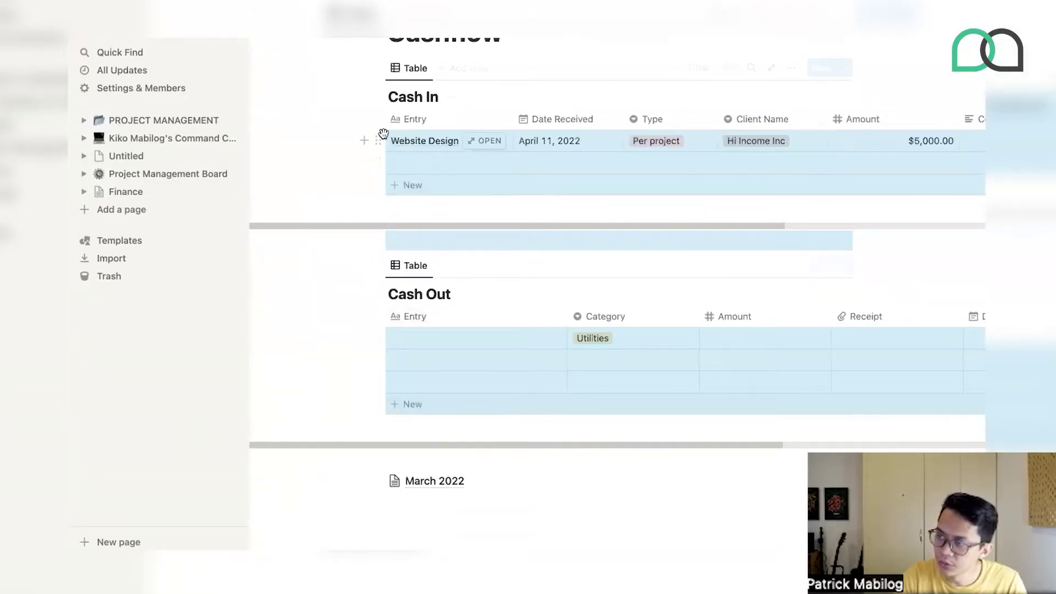
{"action": "left_click_drag", "start_coordinate": [381, 137], "coordinate": [405, 481]}
- Give the March 2022 subpage a green check mark icon
{"action": "left_click", "coordinate": [398, 226]}
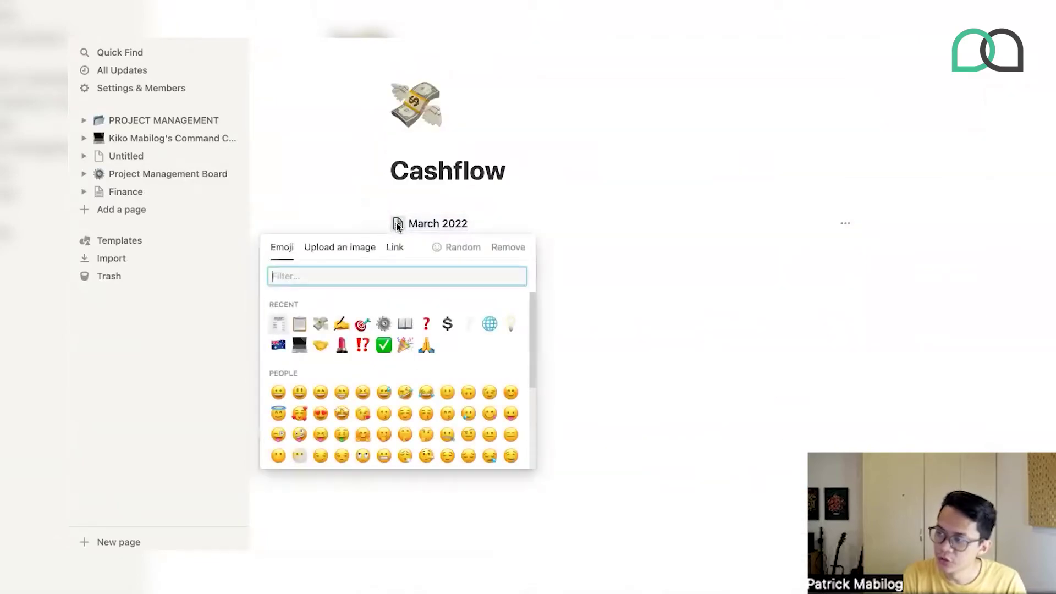
{"action": "left_click", "coordinate": [383, 344]}
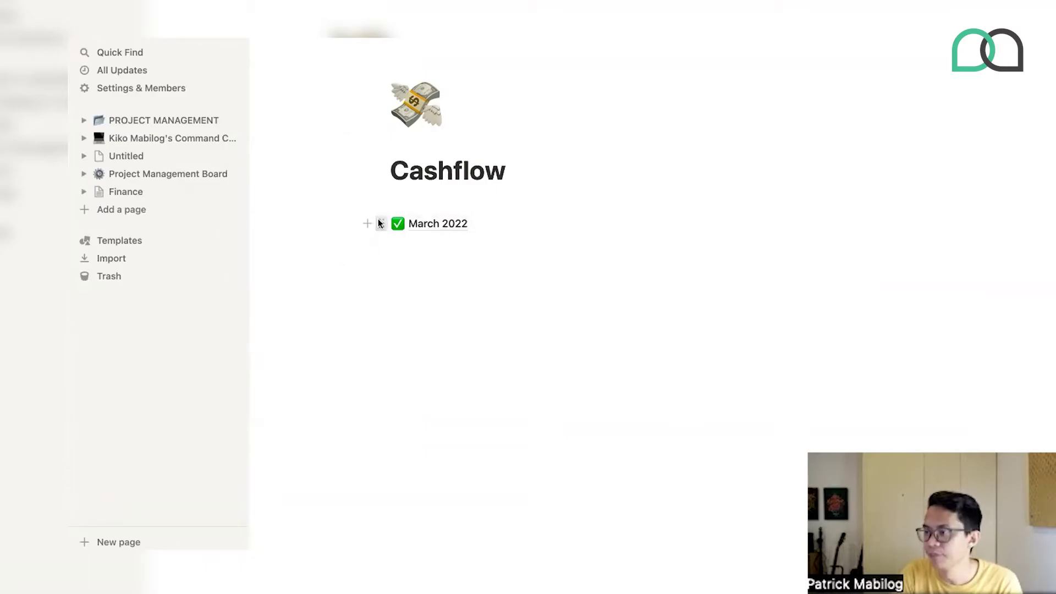
{"action": "left_click", "coordinate": [381, 224]}
- Duplicate March 2022 and rename the copy to Template Cashflow Table
{"action": "left_click", "coordinate": [272, 167]}
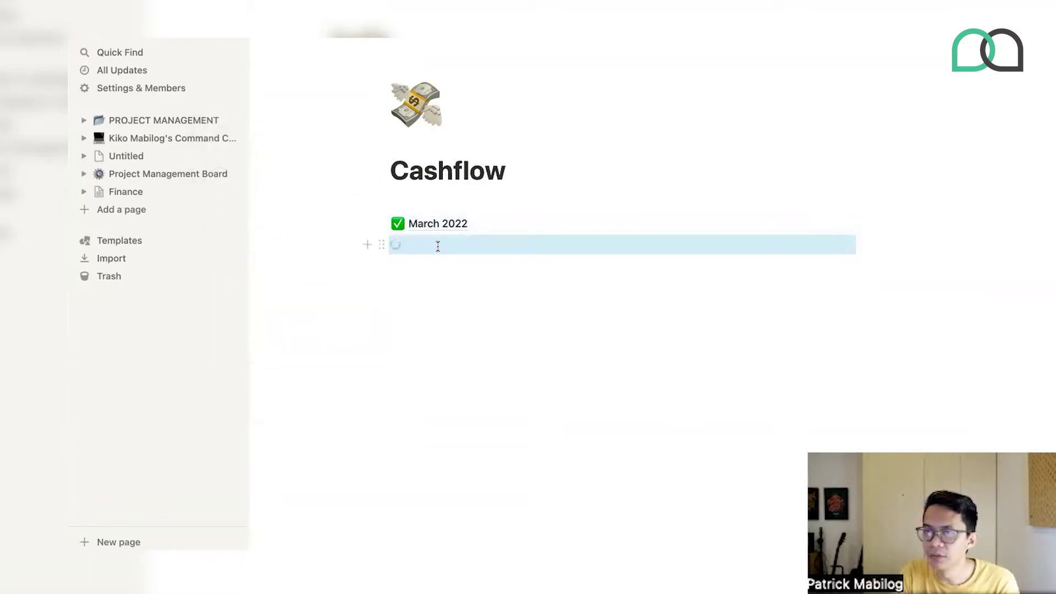
{"action": "left_click", "coordinate": [528, 243]}
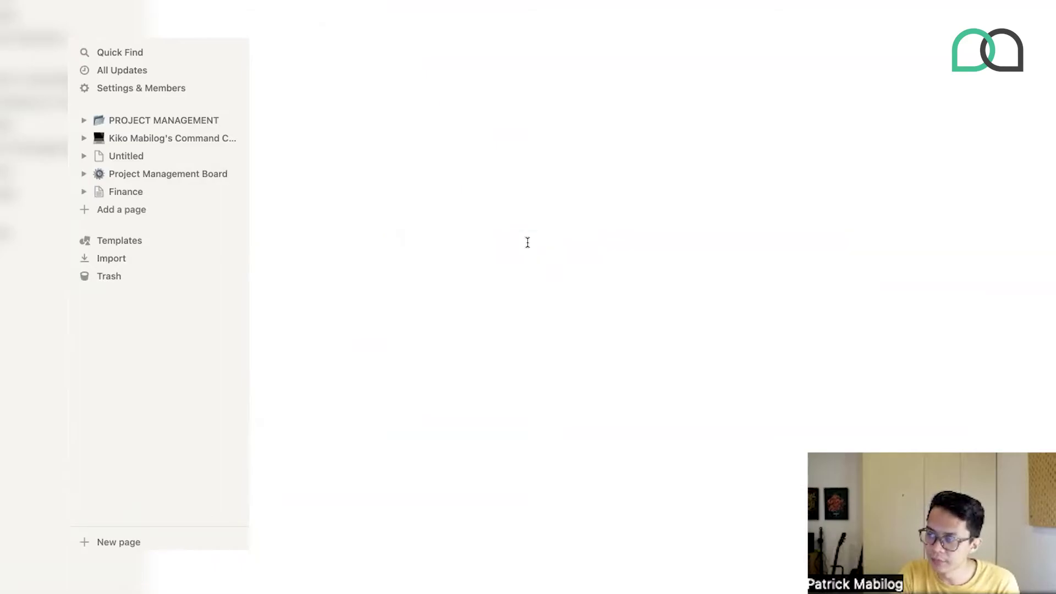
{"action": "triple_click", "coordinate": [447, 168]}
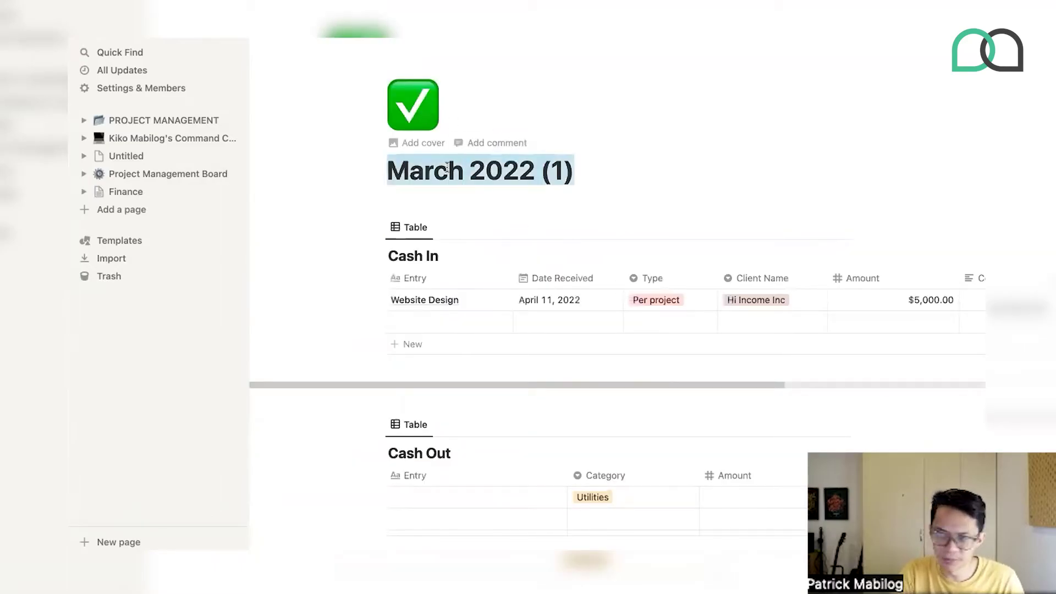
{"action": "type", "text": "Ten"}
{"action": "key", "text": "BackSpace"}
{"action": "type", "text": "mplate C"}
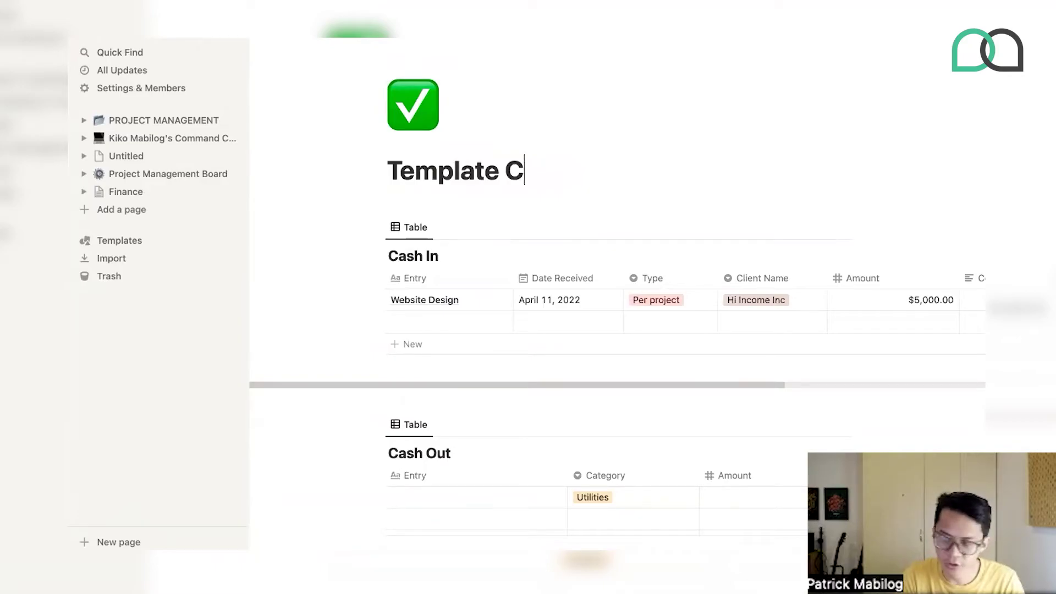
{"action": "type", "text": "ashflow Table"}
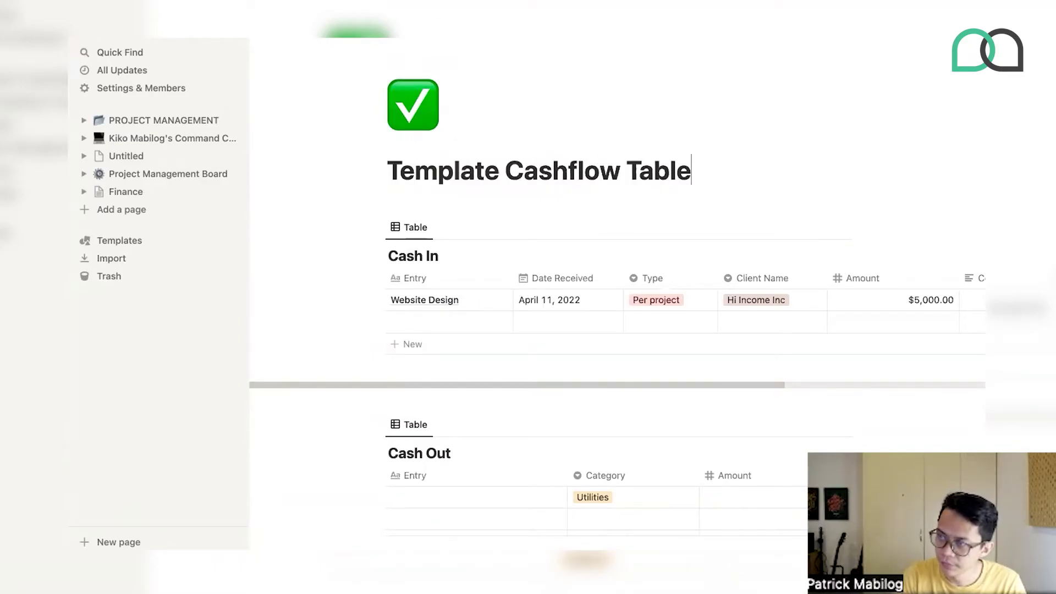
{"action": "key", "text": "super+bracketleft"}
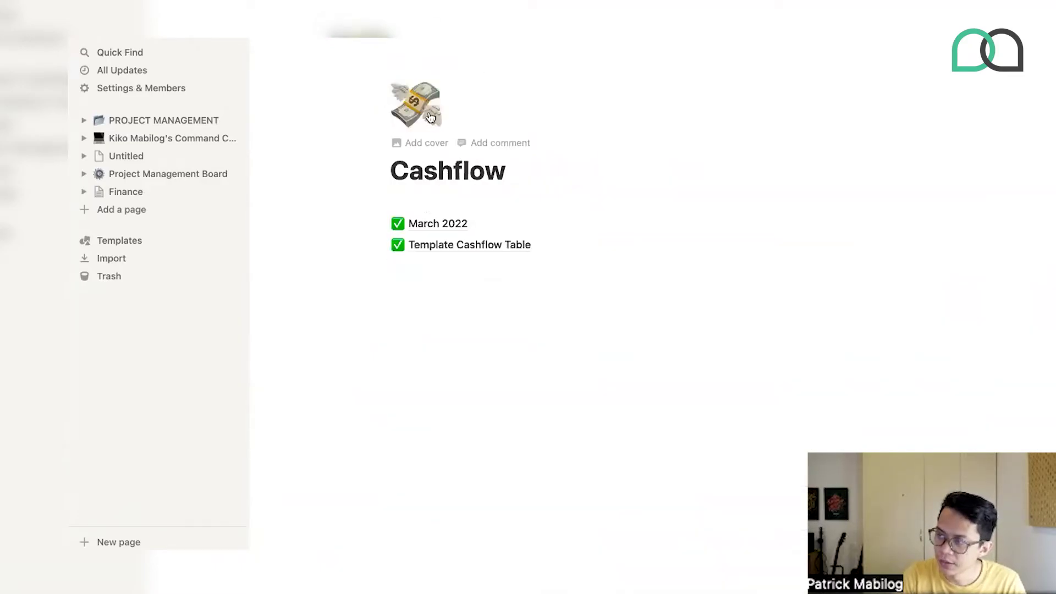
- Insert a template button below the subpages and name it New Month
{"action": "left_click", "coordinate": [399, 291]}
{"action": "key", "text": "Return"}
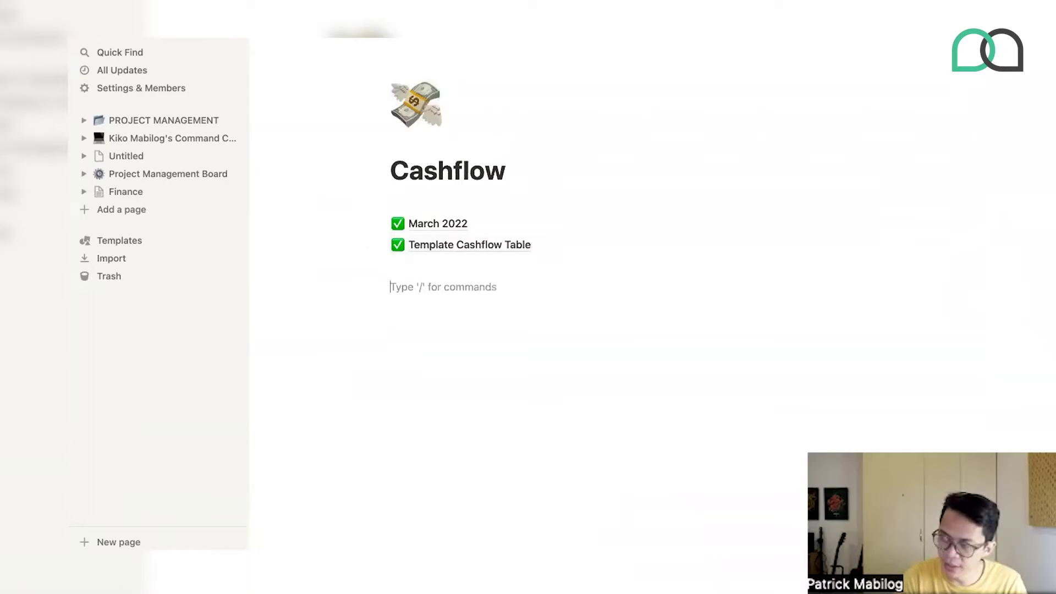
{"action": "type", "text": "/"}
{"action": "scroll", "coordinate": [451, 498], "scroll_direction": "down", "scroll_amount": 10}
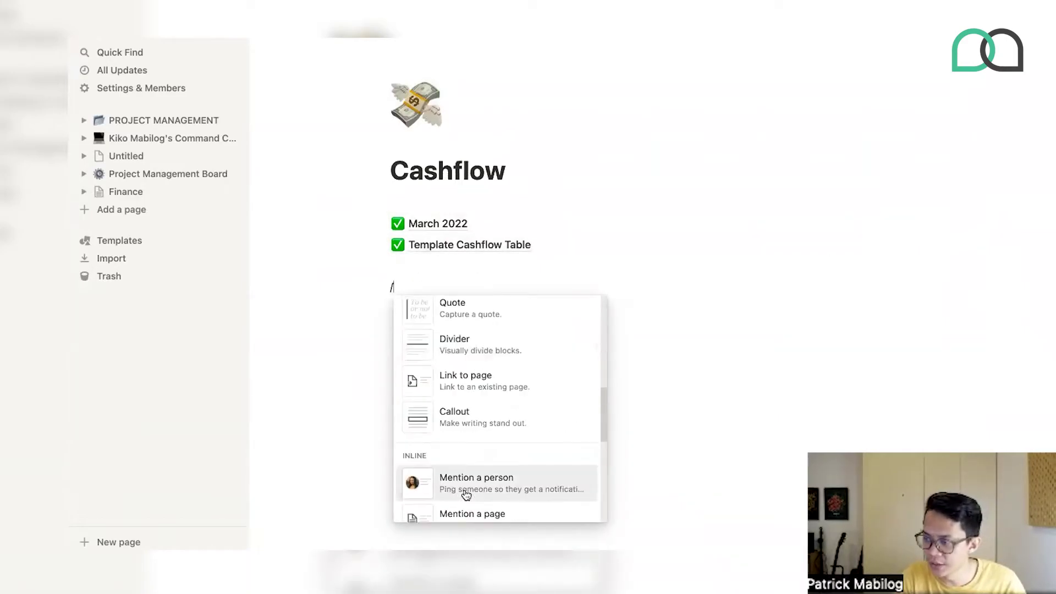
{"action": "scroll", "coordinate": [471, 400], "scroll_direction": "down", "scroll_amount": 10}
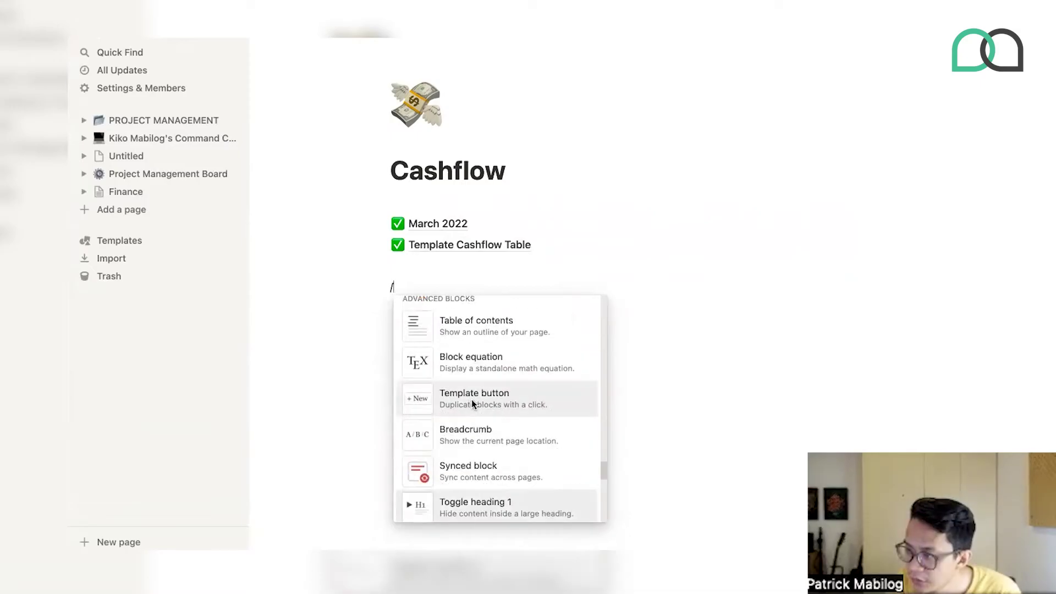
{"action": "left_click", "coordinate": [471, 400]}
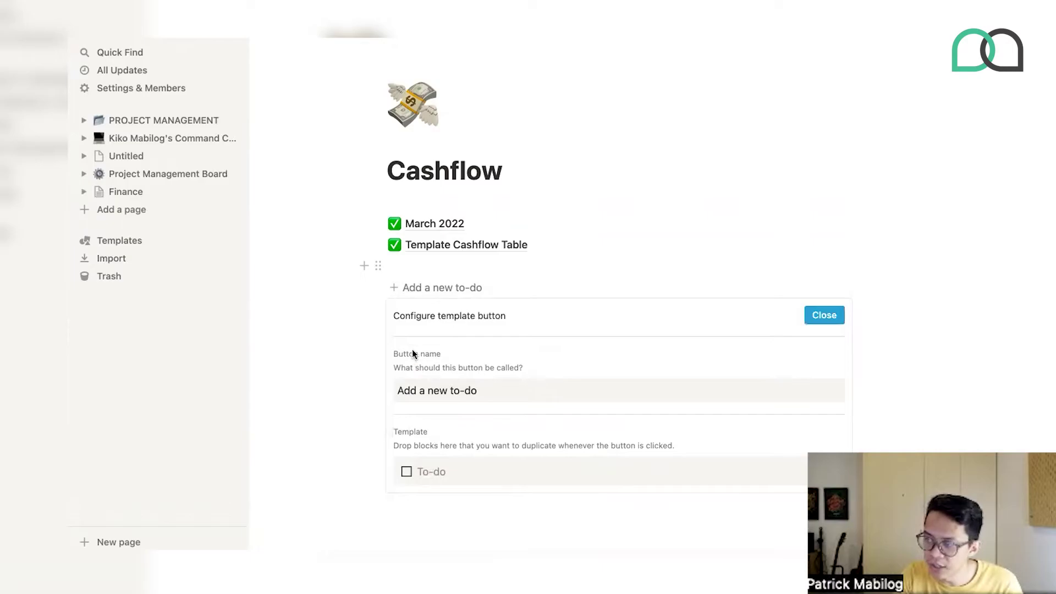
{"action": "triple_click", "coordinate": [424, 390]}
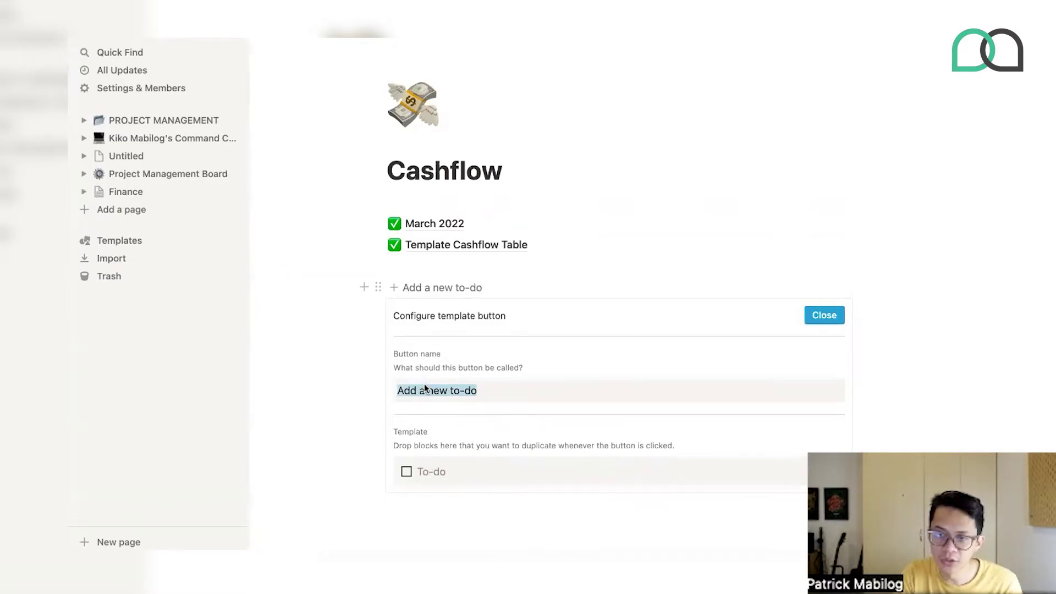
{"action": "type", "text": "New Month"}
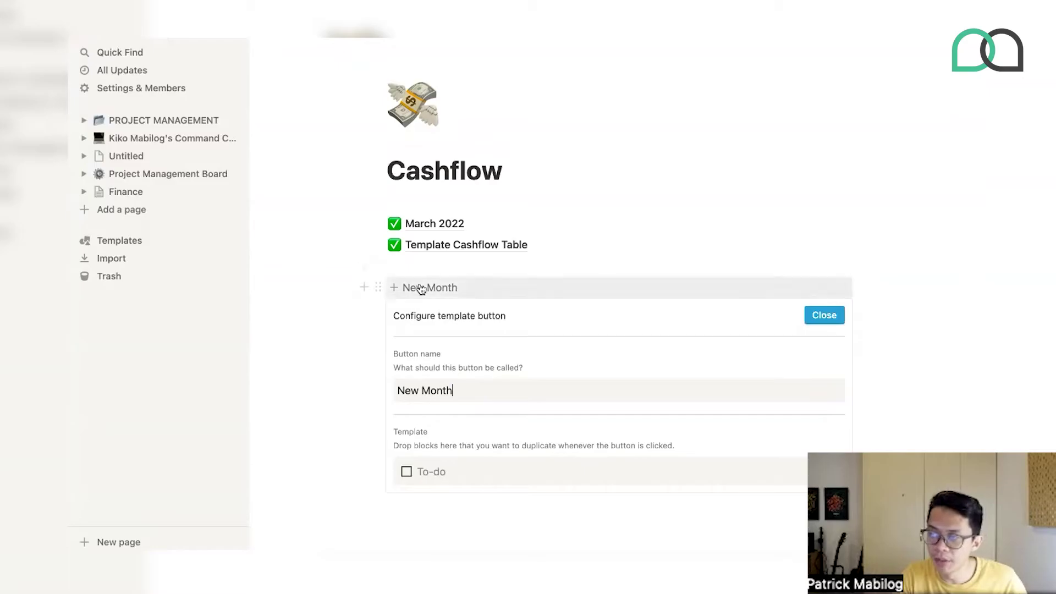
- Put Template Cashflow Table into the button's template, remove the empty to-do, and test it
{"action": "left_click_drag", "start_coordinate": [378, 244], "coordinate": [405, 459]}
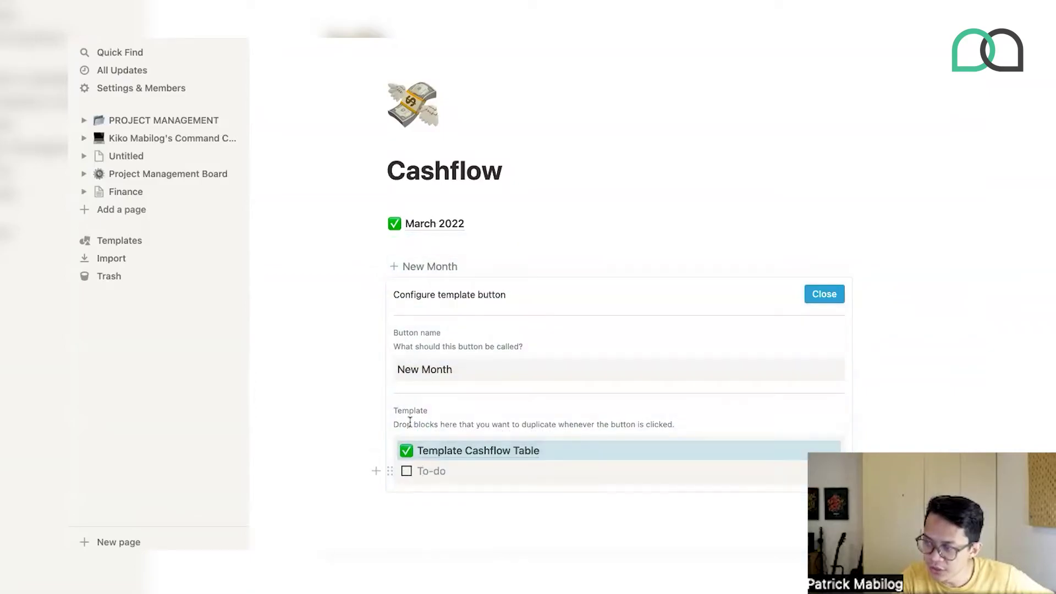
{"action": "left_click", "coordinate": [392, 472]}
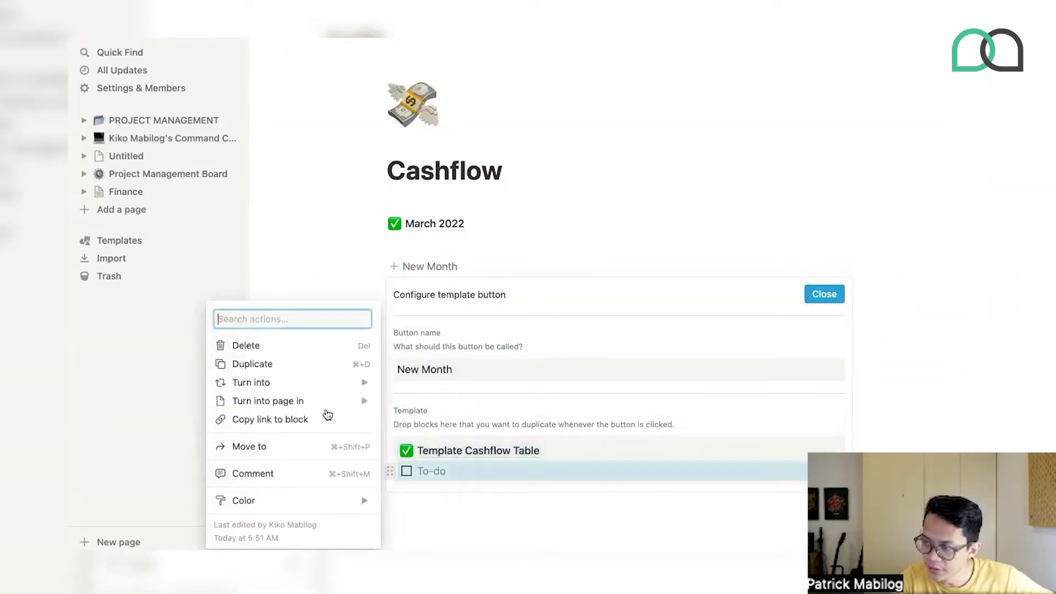
{"action": "left_click", "coordinate": [271, 347]}
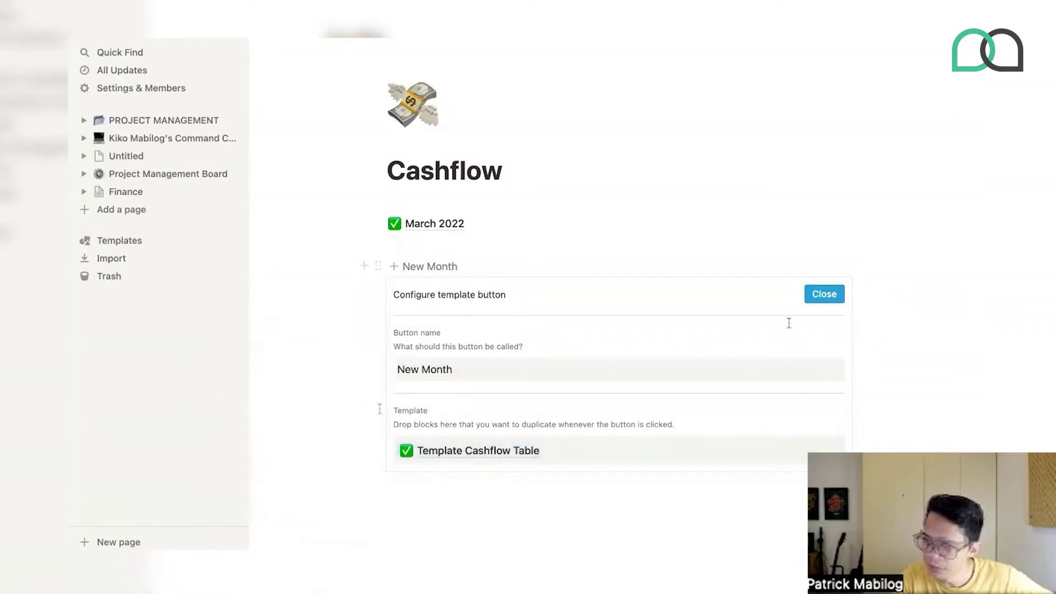
{"action": "left_click", "coordinate": [826, 293]}
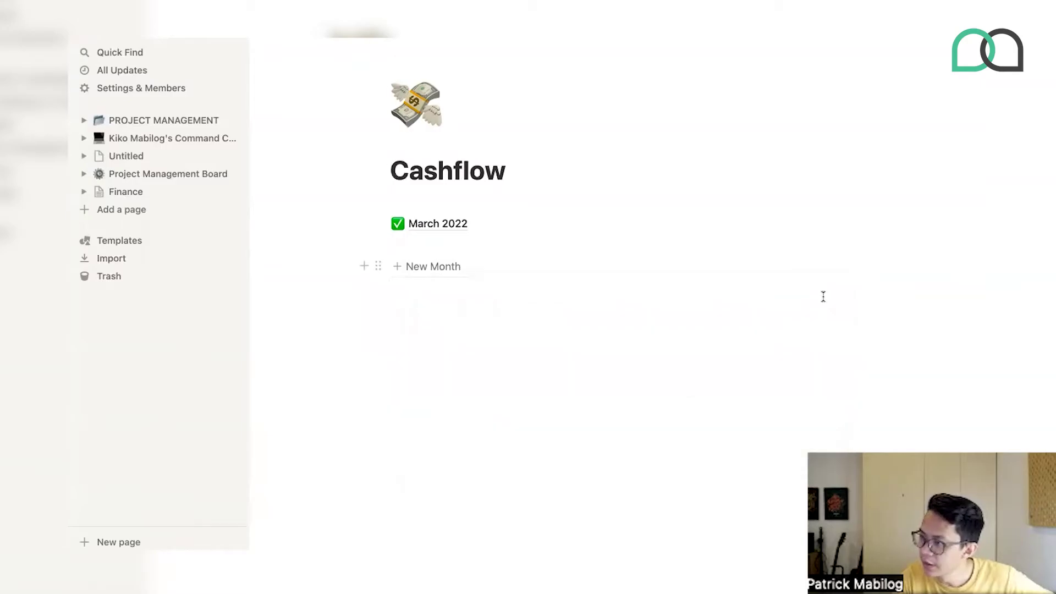
{"action": "left_click", "coordinate": [429, 268]}
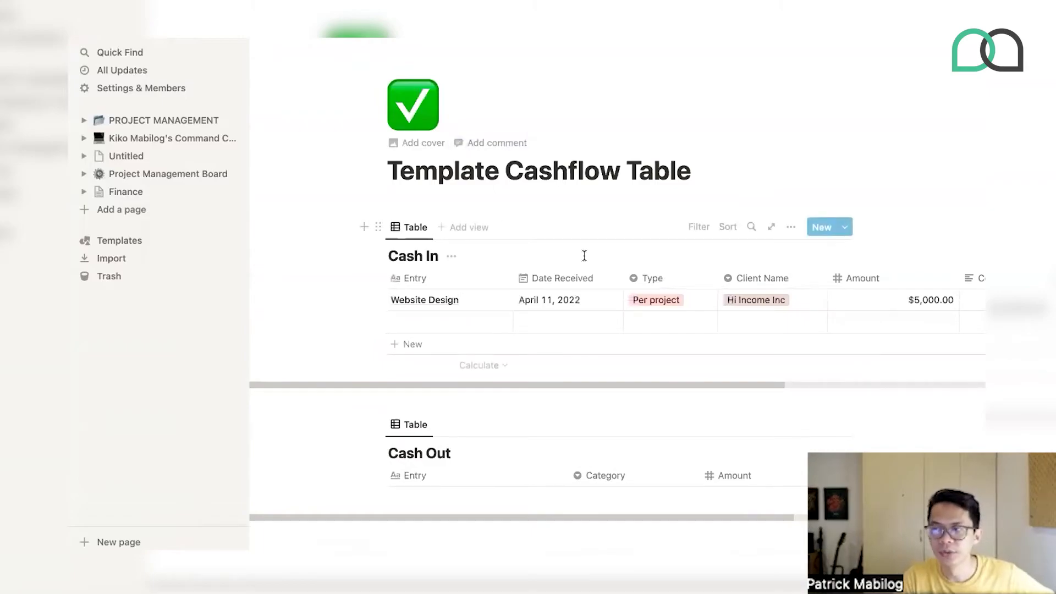
- Go back to the Cashflow page, where the new Template Cashflow Table copy sits beneath March 2022
{"action": "key", "text": "super+bracketleft"}
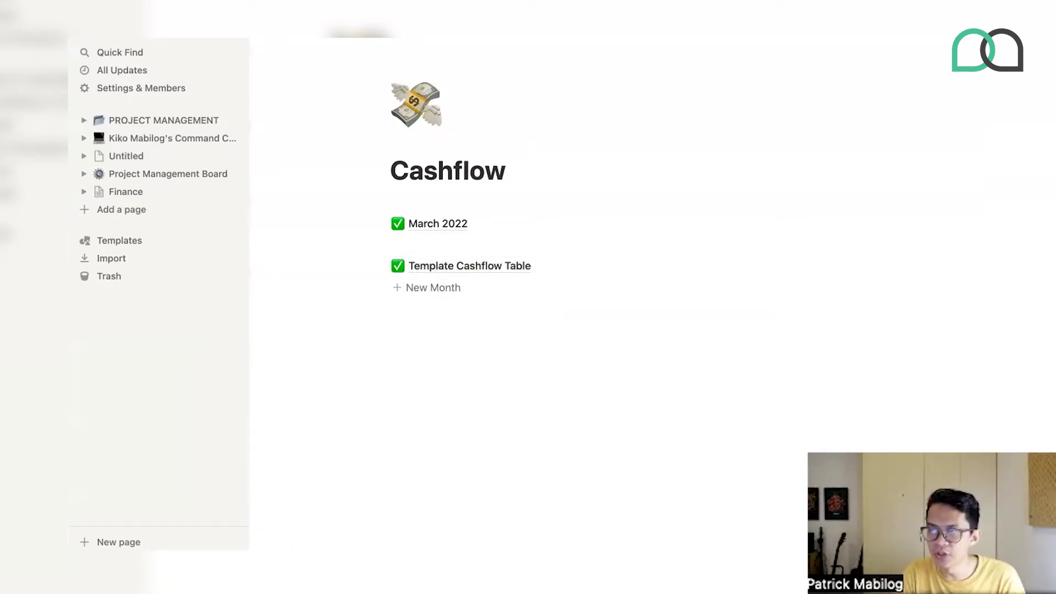
- Navigate from Finance through Cashflow to the generated Template Cashflow Table page
{"action": "left_click", "coordinate": [352, 33]}
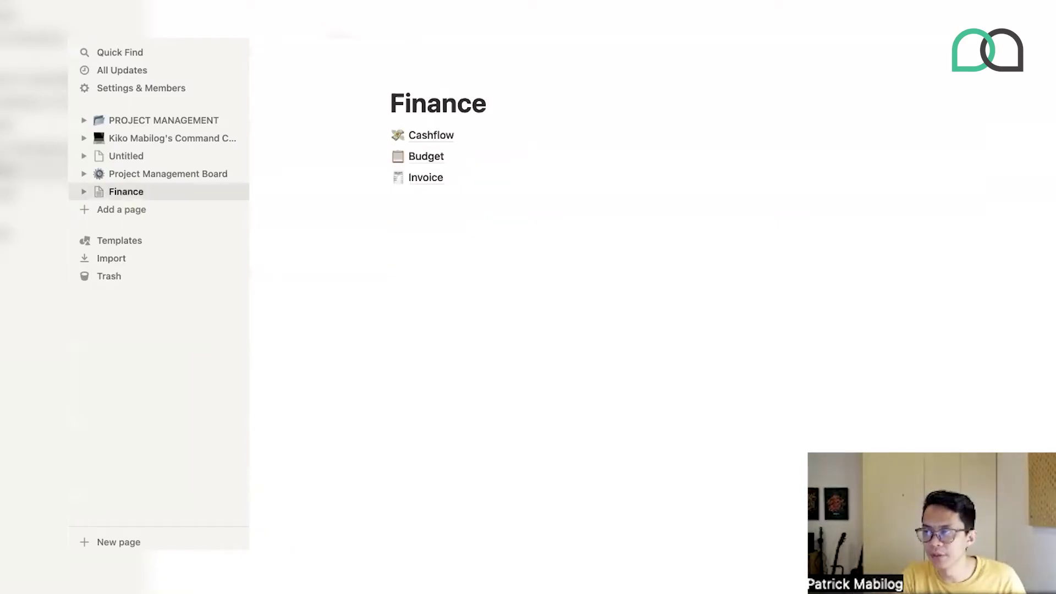
{"action": "left_click", "coordinate": [427, 158]}
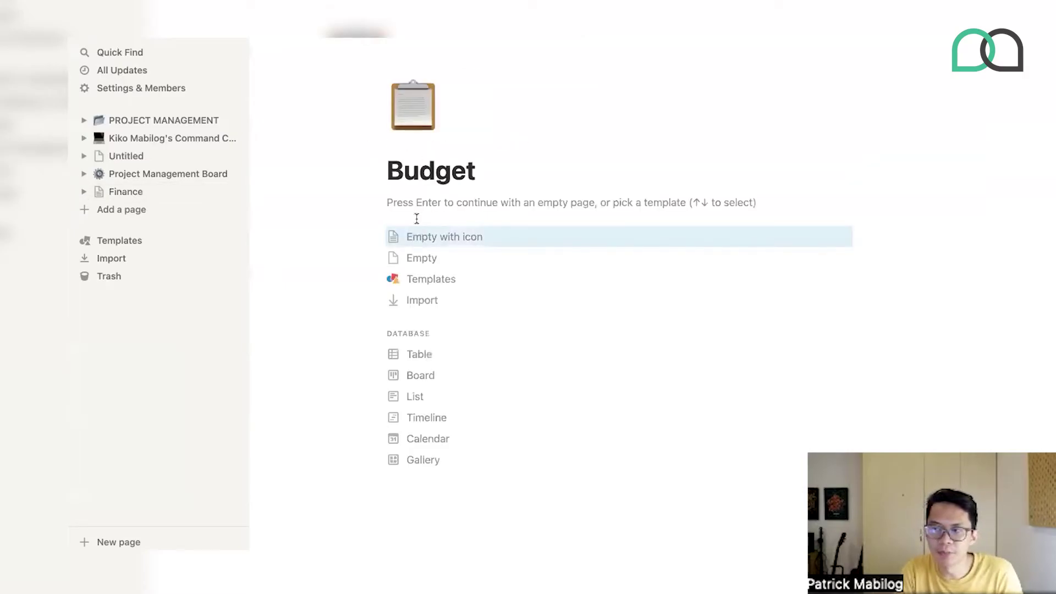
{"action": "left_click", "coordinate": [346, 33]}
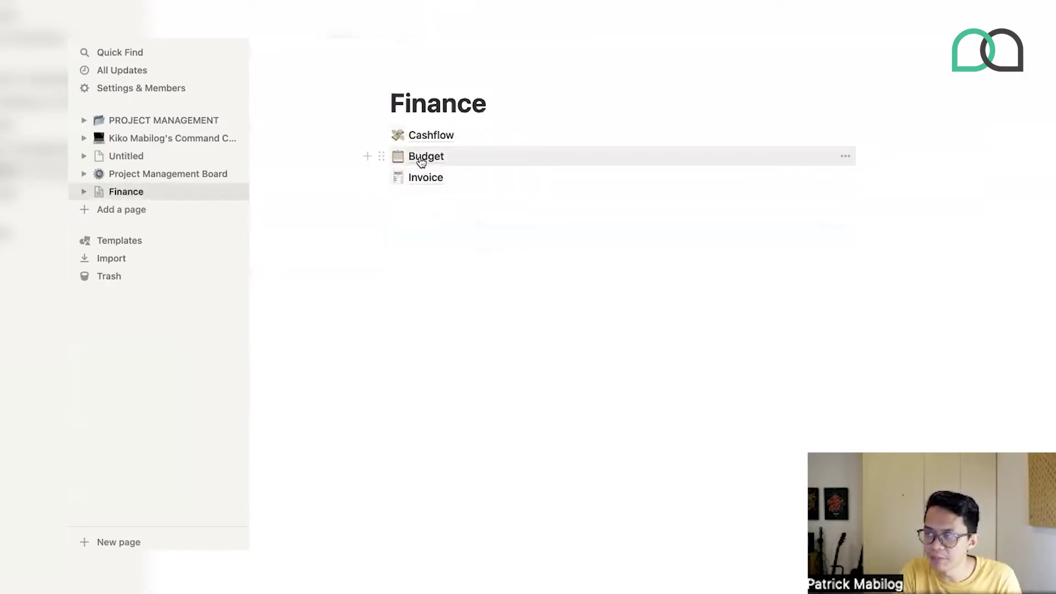
{"action": "left_click", "coordinate": [421, 135]}
{"action": "left_click", "coordinate": [421, 269]}
- Select the Cash Out table as a block and copy it
{"action": "scroll", "coordinate": [418, 276], "scroll_direction": "down", "scroll_amount": 3}
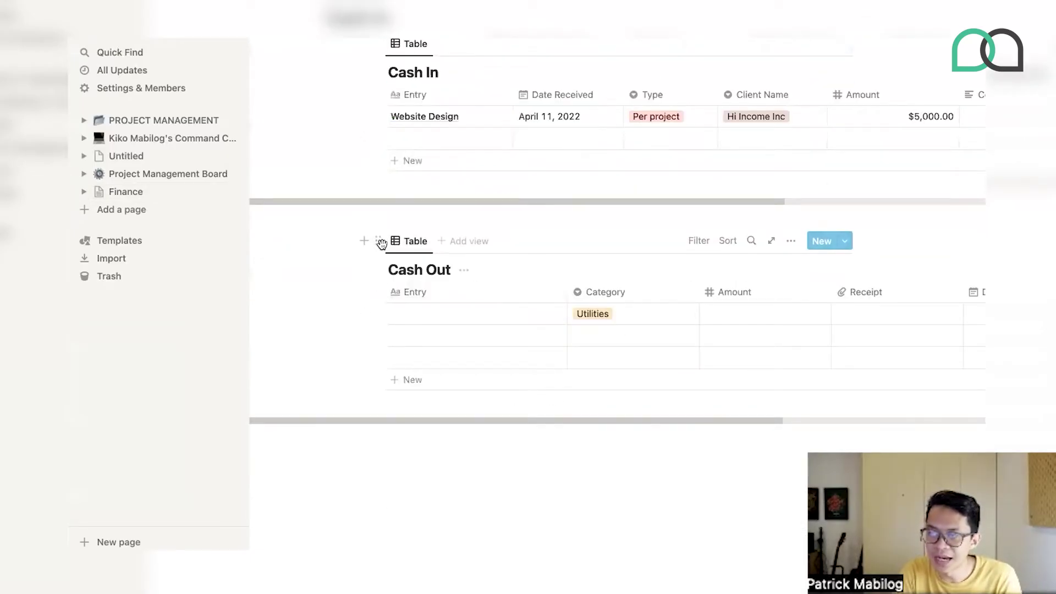
{"action": "left_click", "coordinate": [379, 241]}
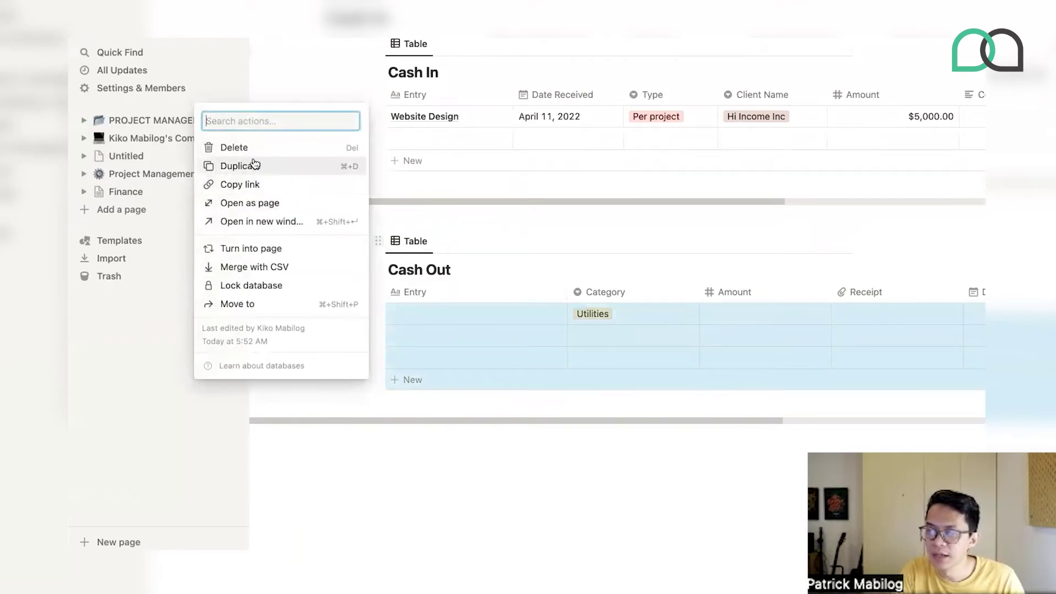
{"action": "left_click", "coordinate": [394, 134]}
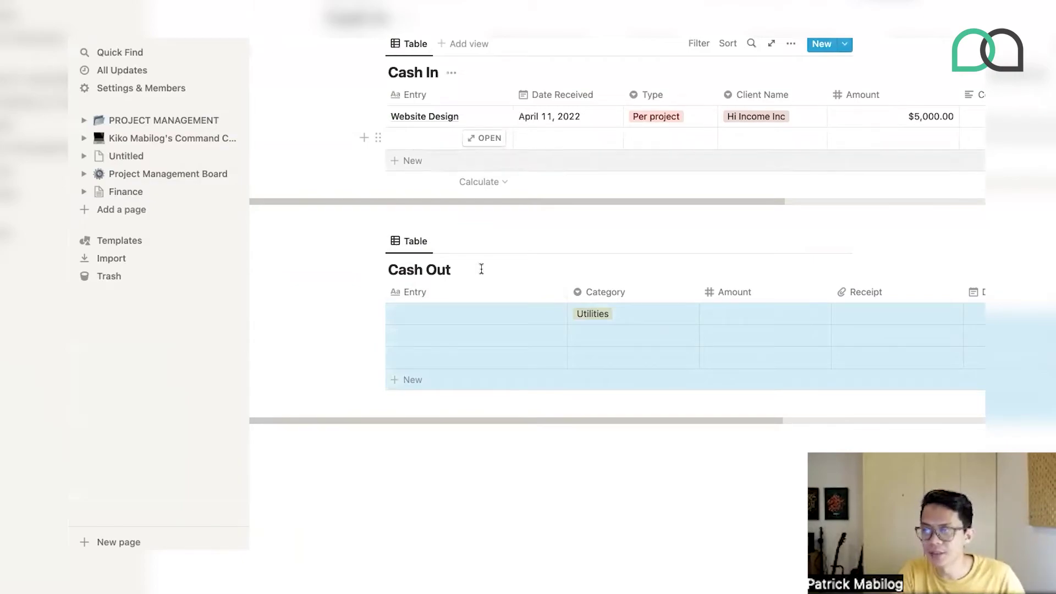
{"action": "left_click", "coordinate": [372, 253]}
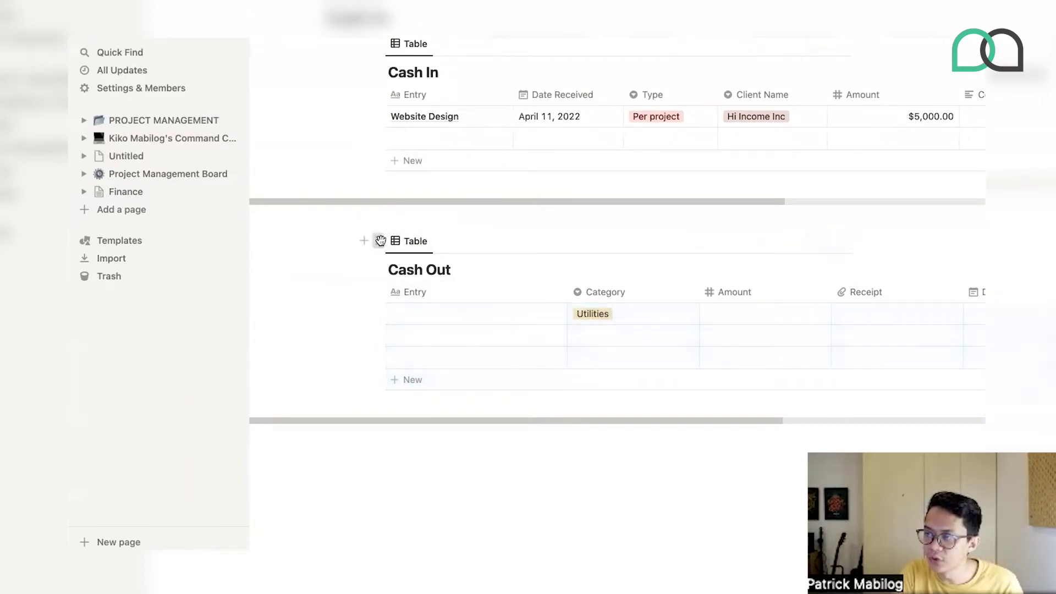
{"action": "left_click", "coordinate": [378, 241]}
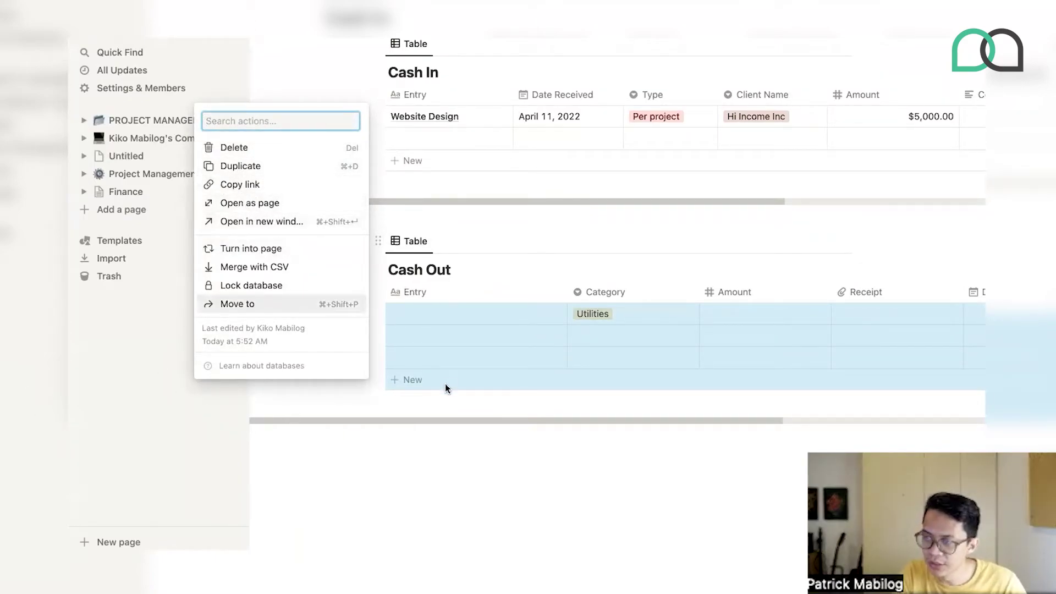
{"action": "key", "text": "Escape"}
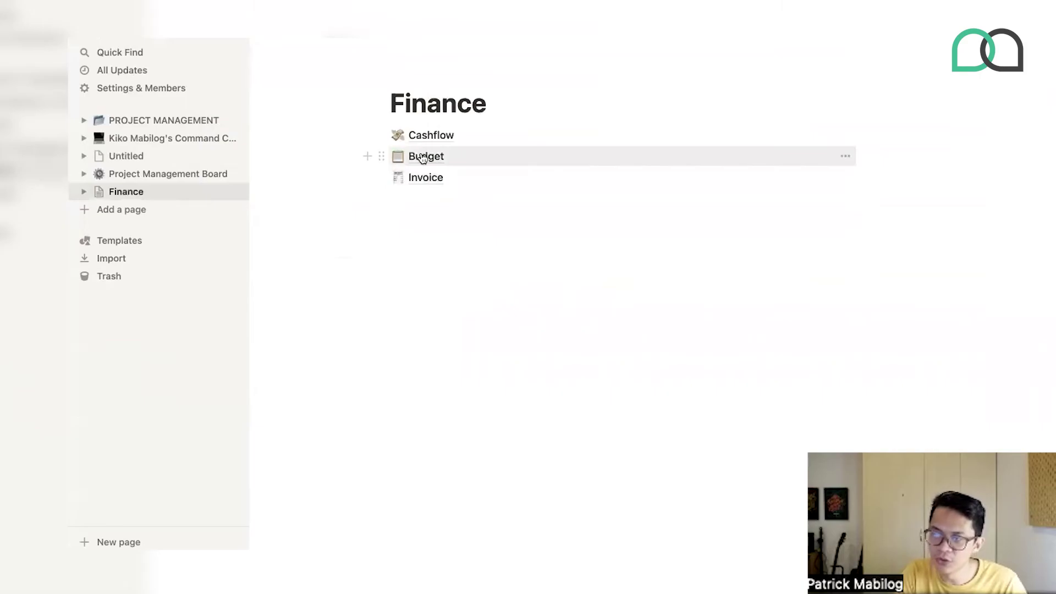
- Paste the Cash Out table into Budget and retitle it 'Budget for XYZ Company'
{"action": "left_click", "coordinate": [423, 158]}
{"action": "key", "text": "Return"}
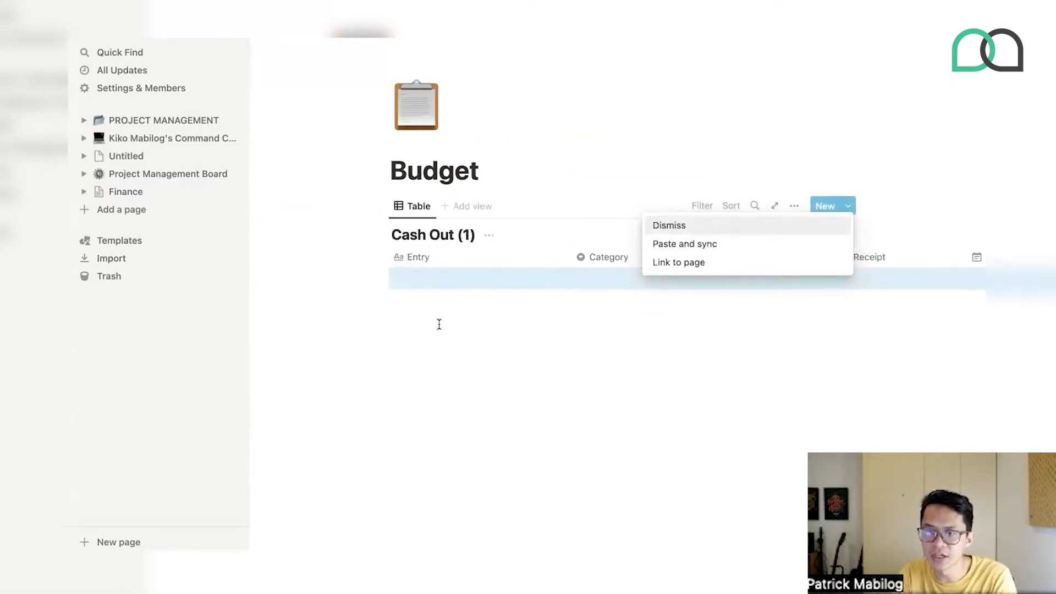
{"action": "left_click", "coordinate": [467, 234]}
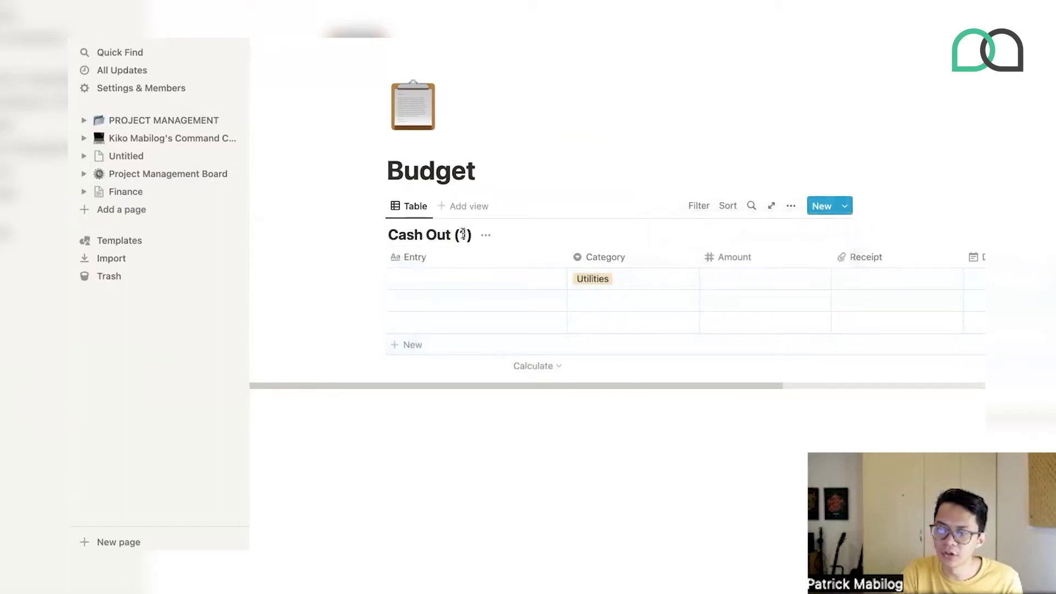
{"action": "key", "text": "BackSpace"}
{"action": "key", "text": "ctrl+a"}
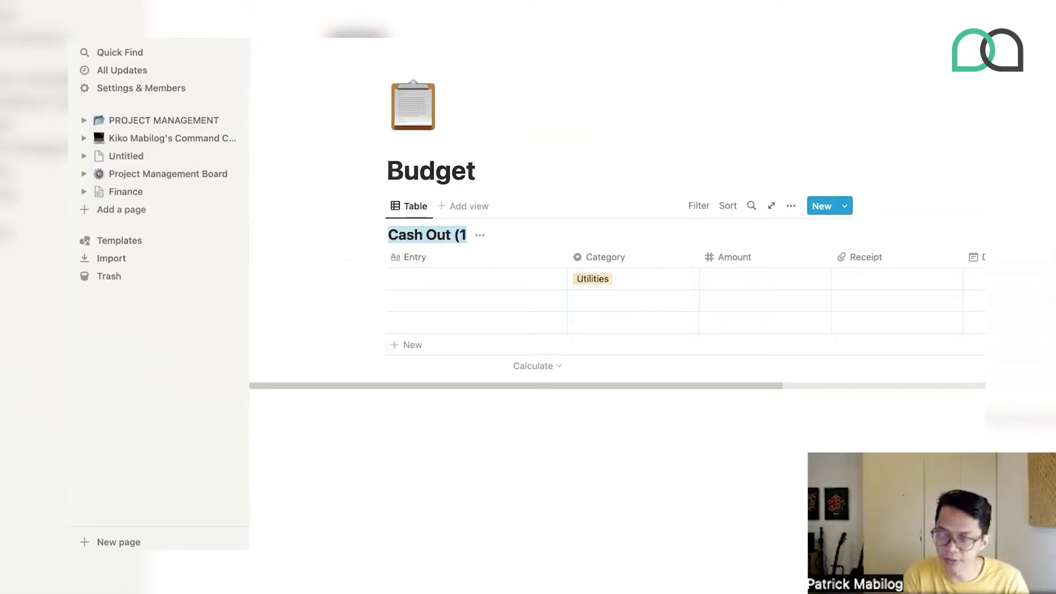
{"action": "type", "text": "B"}
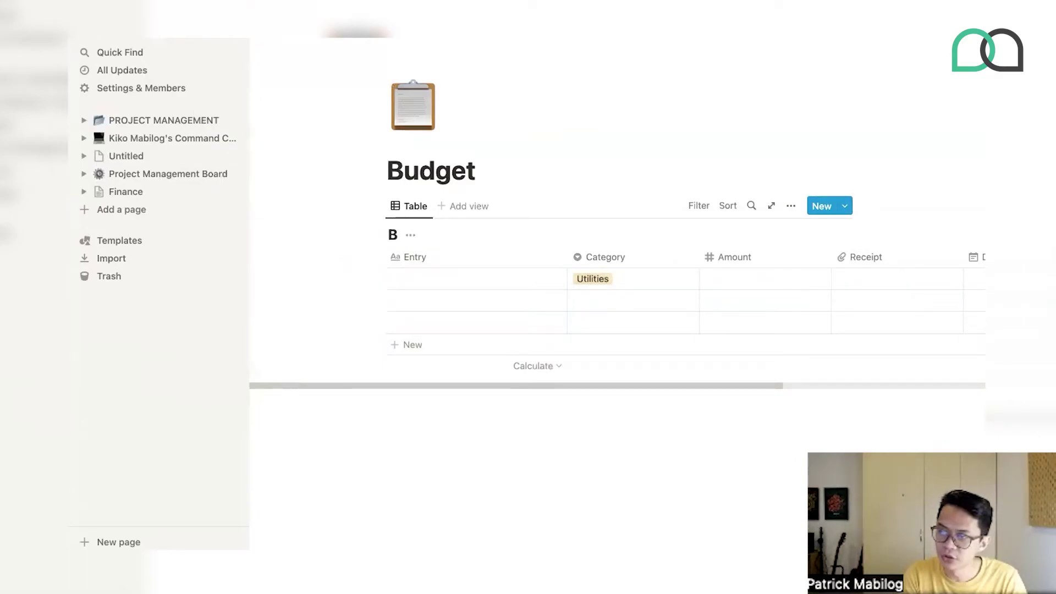
{"action": "type", "text": "udget"}
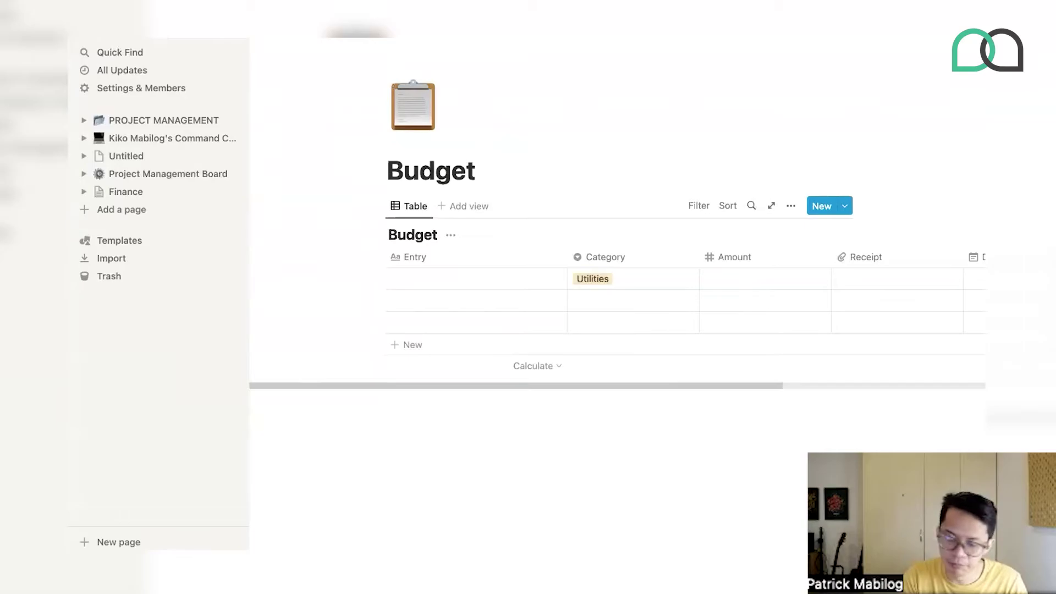
{"action": "type", "text": " for X"}
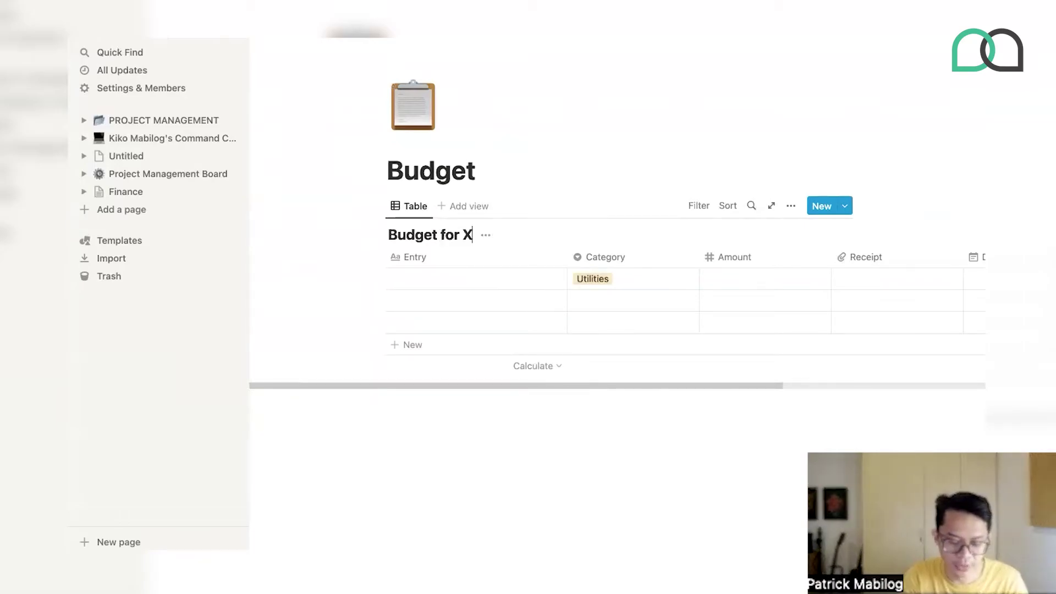
{"action": "type", "text": "YZ Company"}
{"action": "key", "text": "Up"}
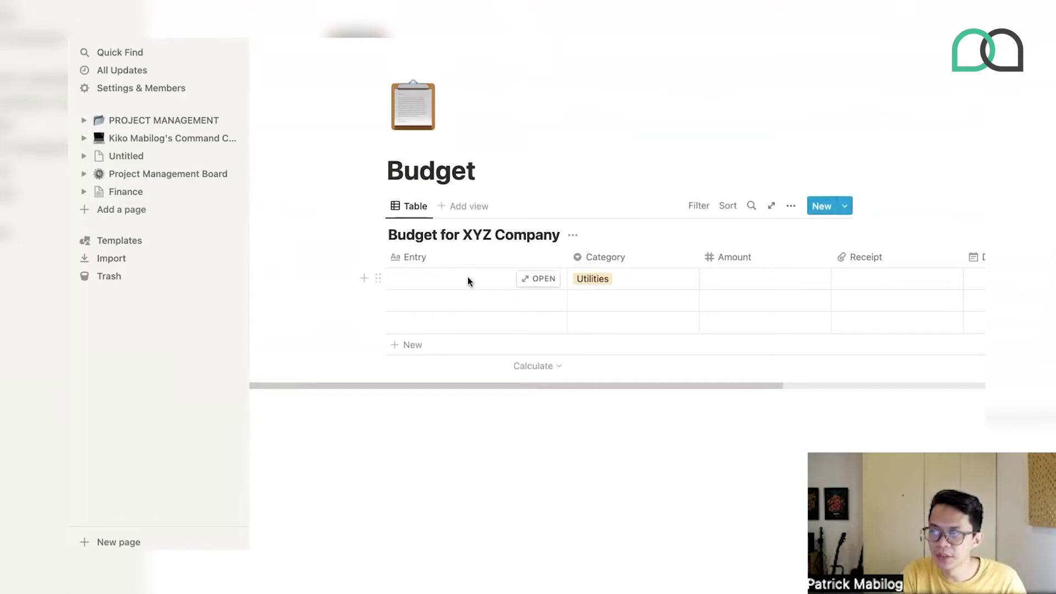
- Add a first entry 'Zoom Account Plan' categorized as Subscriptions
{"action": "left_click", "coordinate": [468, 278]}
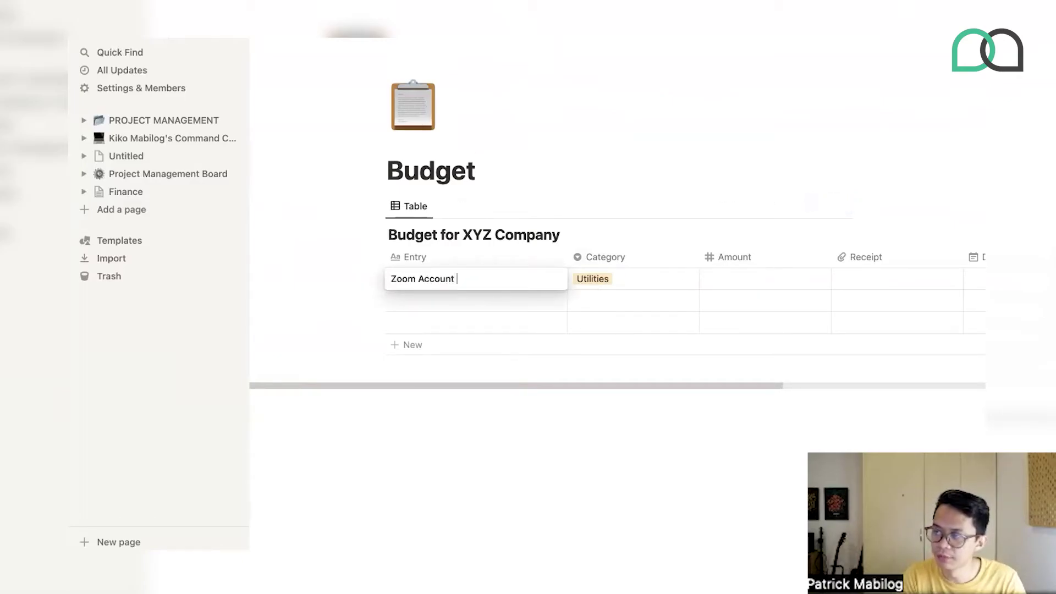
{"action": "key", "text": "Tab"}
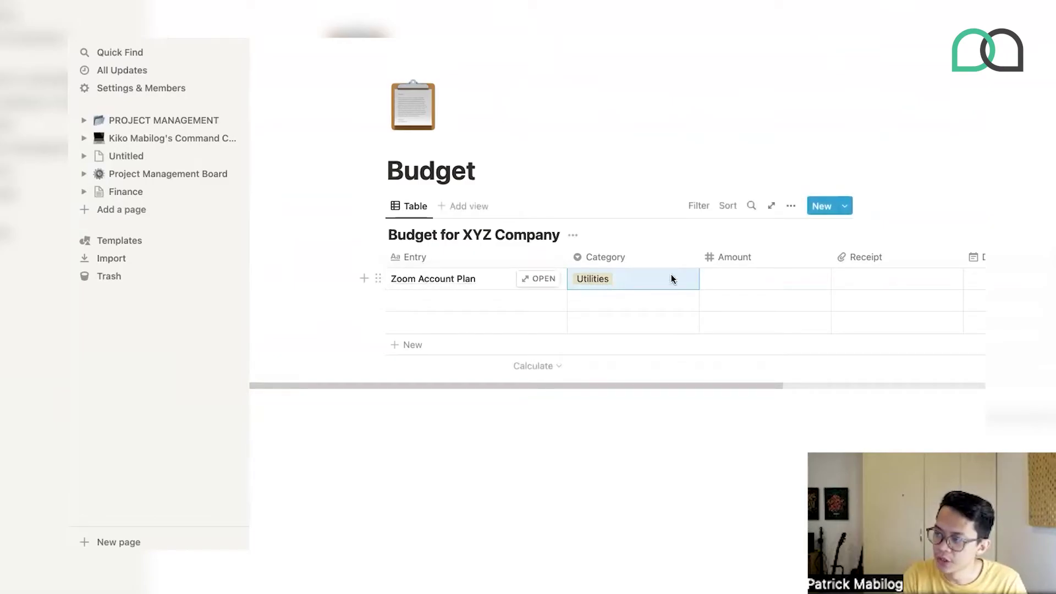
{"action": "left_click", "coordinate": [638, 275]}
{"action": "left_click", "coordinate": [635, 324]}
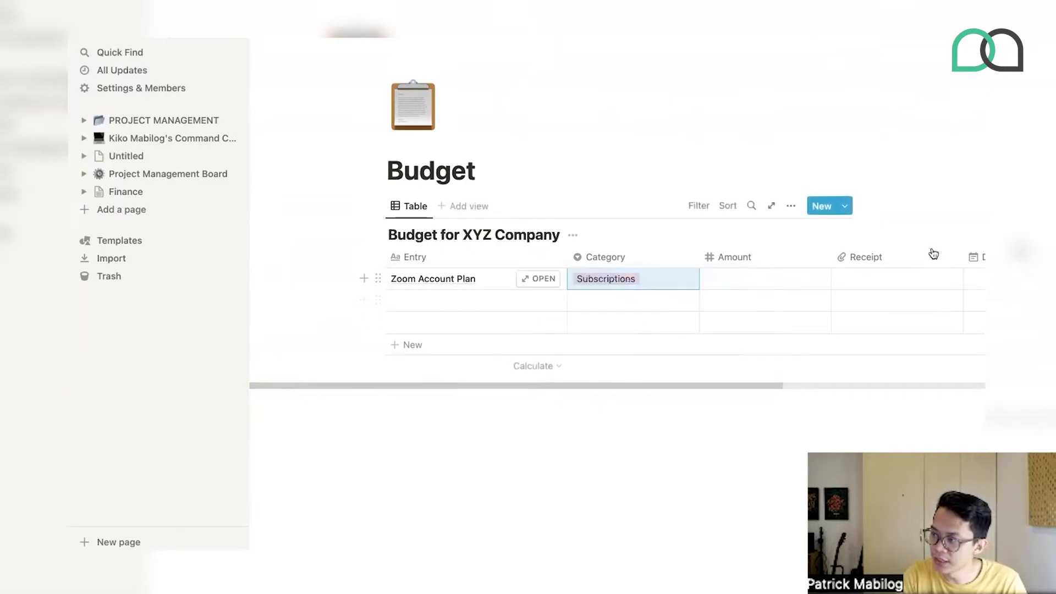
- Delete the Receipt and Date columns from the table
{"action": "left_click", "coordinate": [890, 259]}
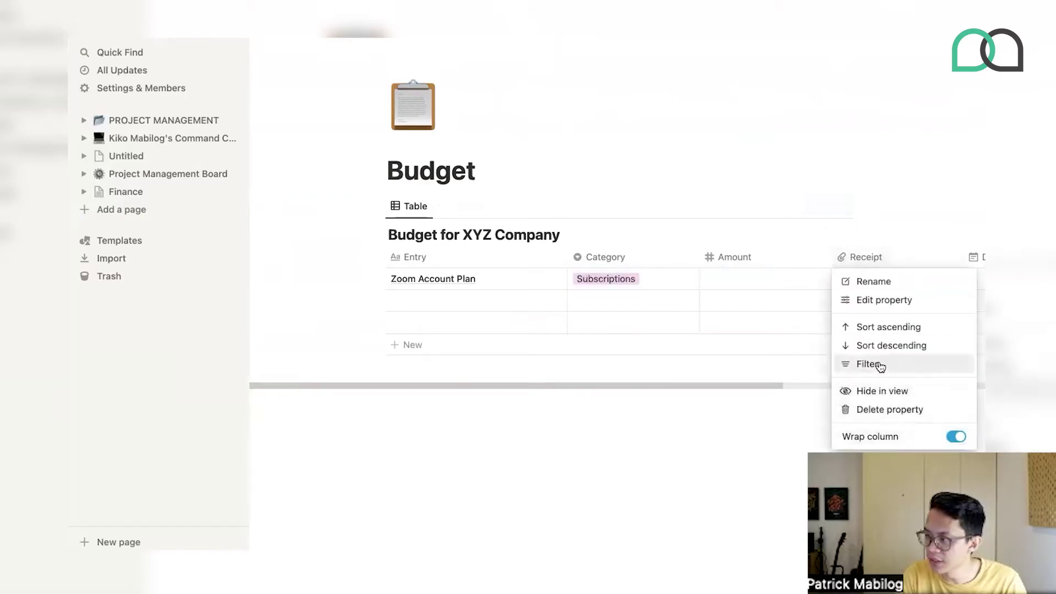
{"action": "left_click", "coordinate": [880, 408]}
{"action": "key", "text": "Return"}
{"action": "left_click", "coordinate": [896, 256]}
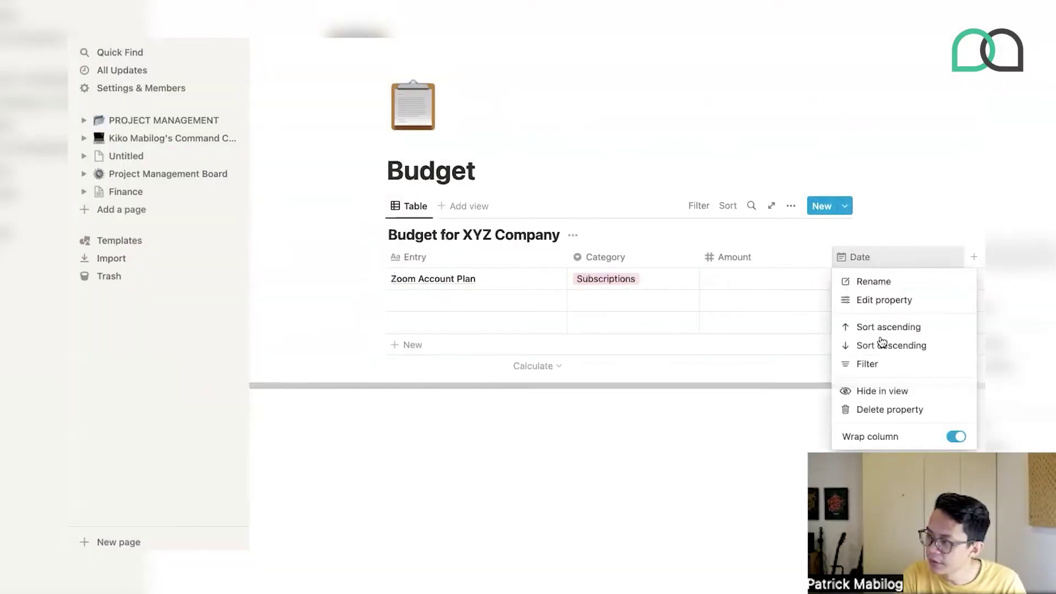
{"action": "left_click", "coordinate": [877, 410]}
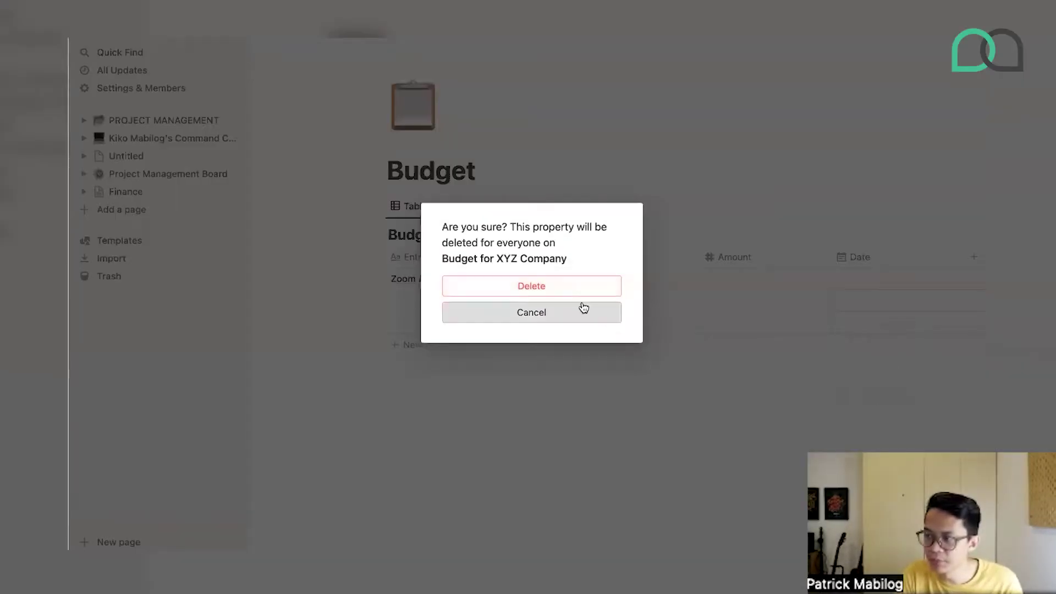
{"action": "left_click", "coordinate": [572, 290]}
- Give Zoom Account Plan an amount of 50 and format Amount as US Dollar
{"action": "left_click", "coordinate": [747, 278]}
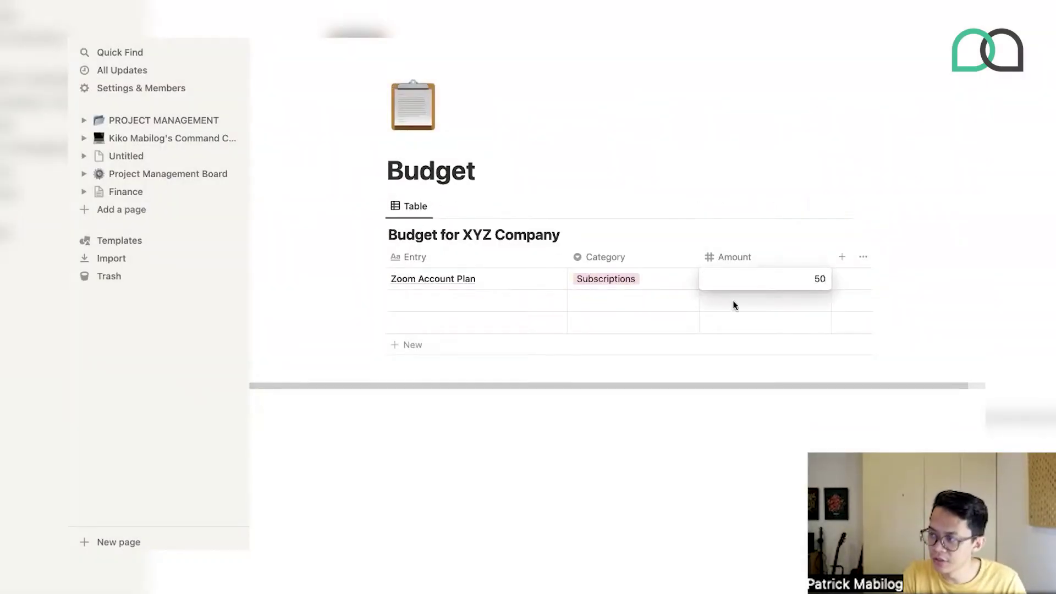
{"action": "key", "text": "Return"}
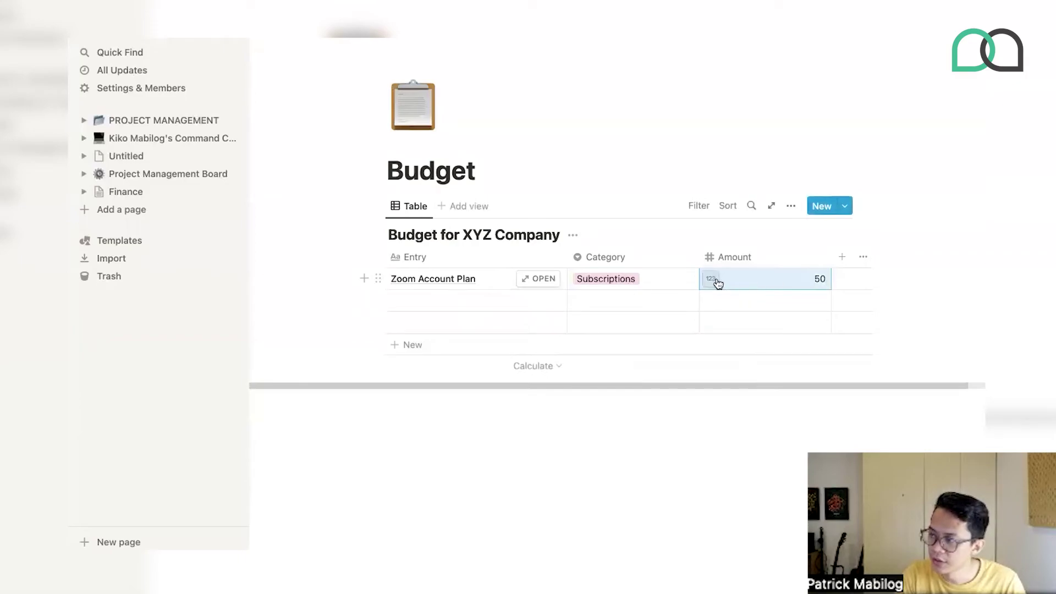
{"action": "left_click", "coordinate": [717, 282]}
{"action": "left_click", "coordinate": [620, 250]}
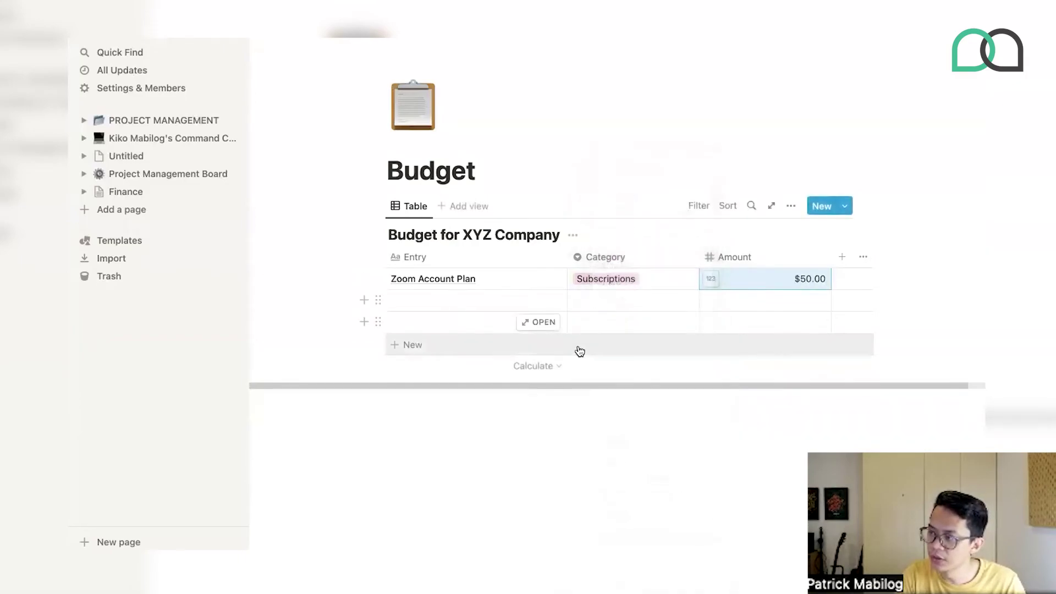
- Add 'VA's Salary' and 'VA #2 Salary' rows, both tagged Manpower Costs
{"action": "left_click", "coordinate": [425, 317]}
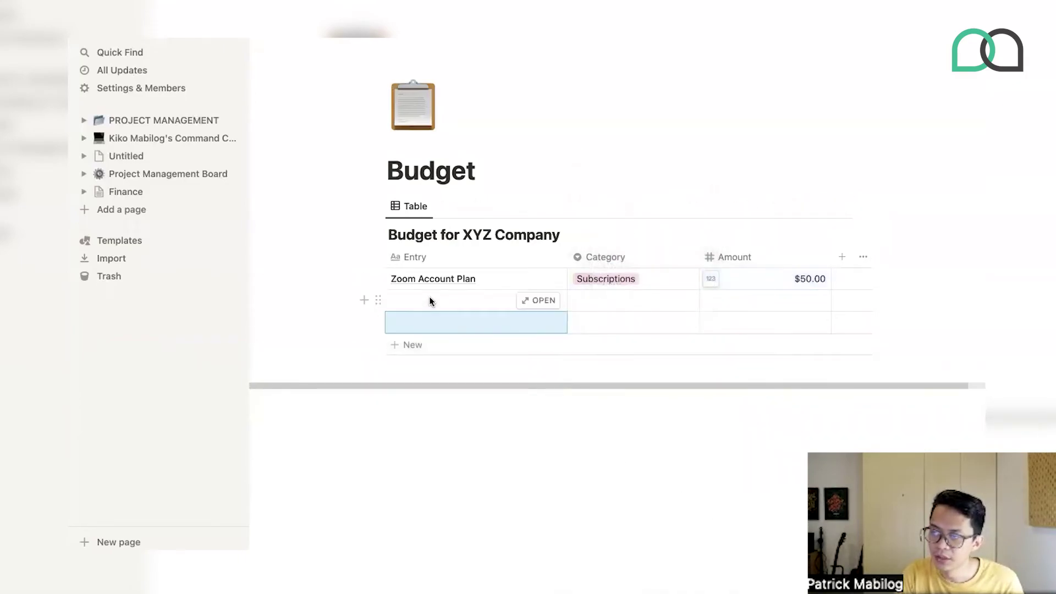
{"action": "left_click", "coordinate": [440, 297]}
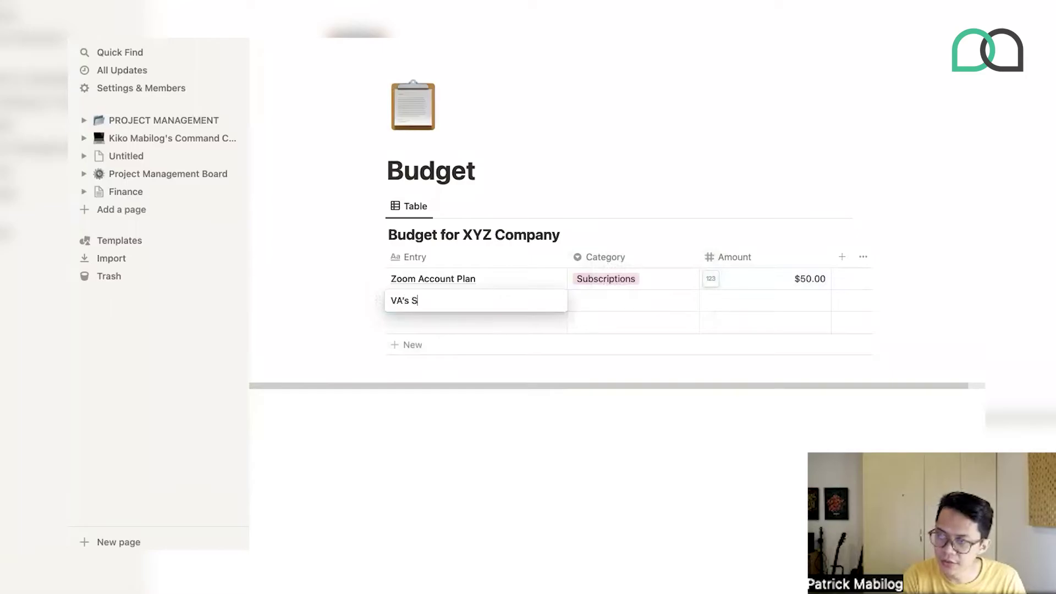
{"action": "type", "text": "VA's Salary"}
{"action": "key", "text": "Tab"}
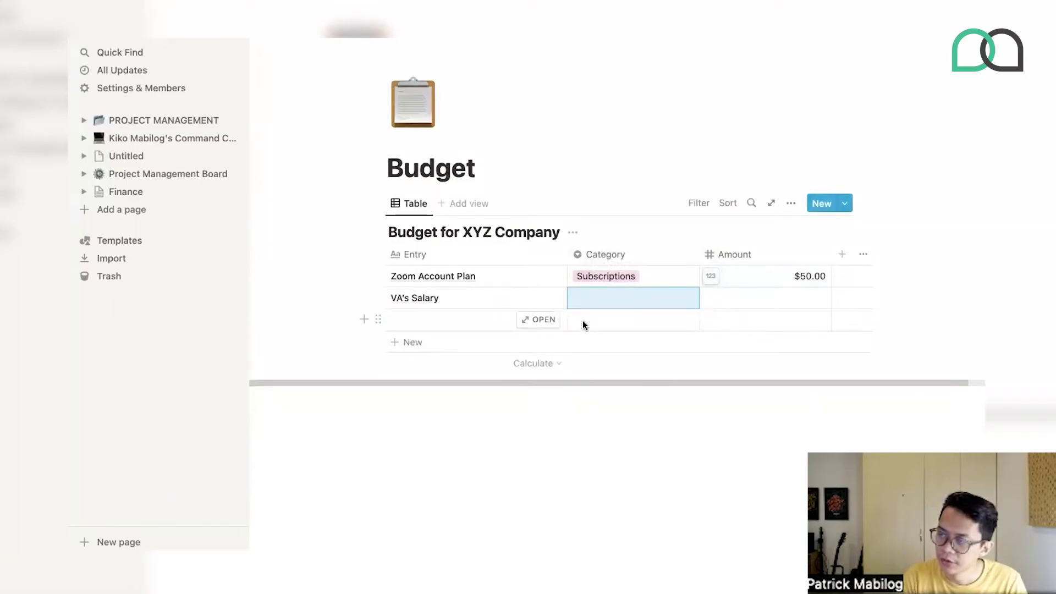
{"action": "key", "text": "Return"}
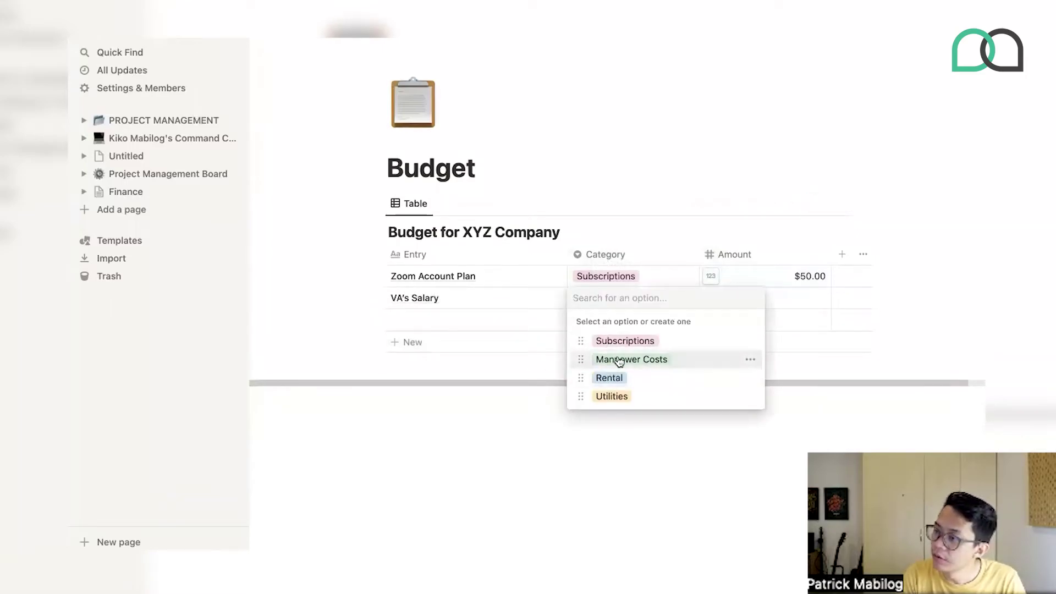
{"action": "left_click", "coordinate": [631, 360]}
{"action": "left_click", "coordinate": [427, 311]}
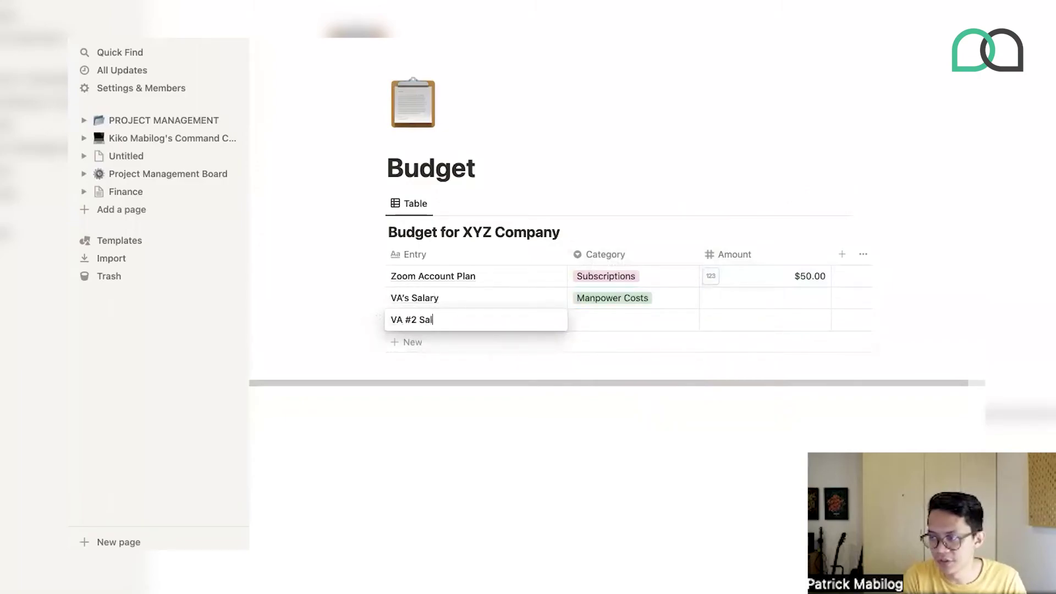
{"action": "left_click", "coordinate": [396, 342]}
{"action": "key", "text": "Escape"}
{"action": "left_click", "coordinate": [601, 323]}
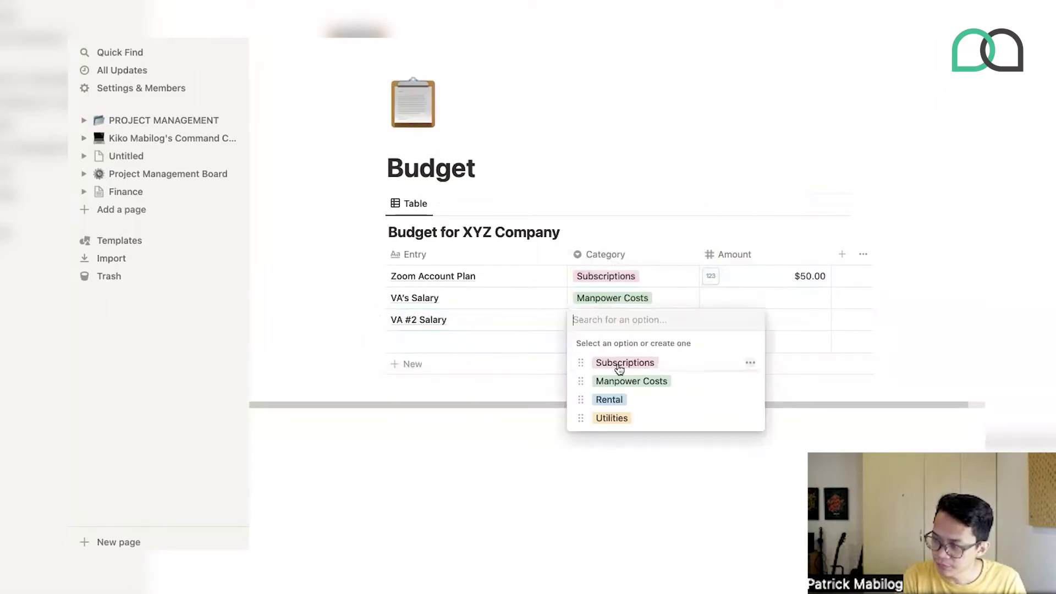
{"action": "left_click", "coordinate": [608, 380]}
- Add an 'Internet' row tagged Utilities
{"action": "left_click", "coordinate": [455, 345]}
{"action": "left_click", "coordinate": [605, 341]}
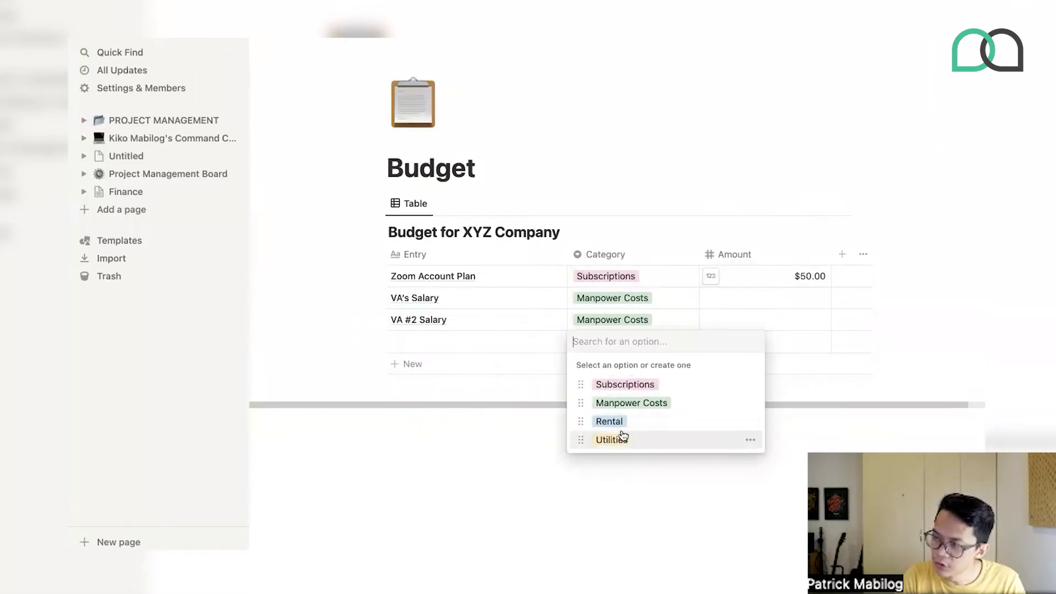
{"action": "left_click", "coordinate": [611, 438]}
{"action": "left_click", "coordinate": [431, 344]}
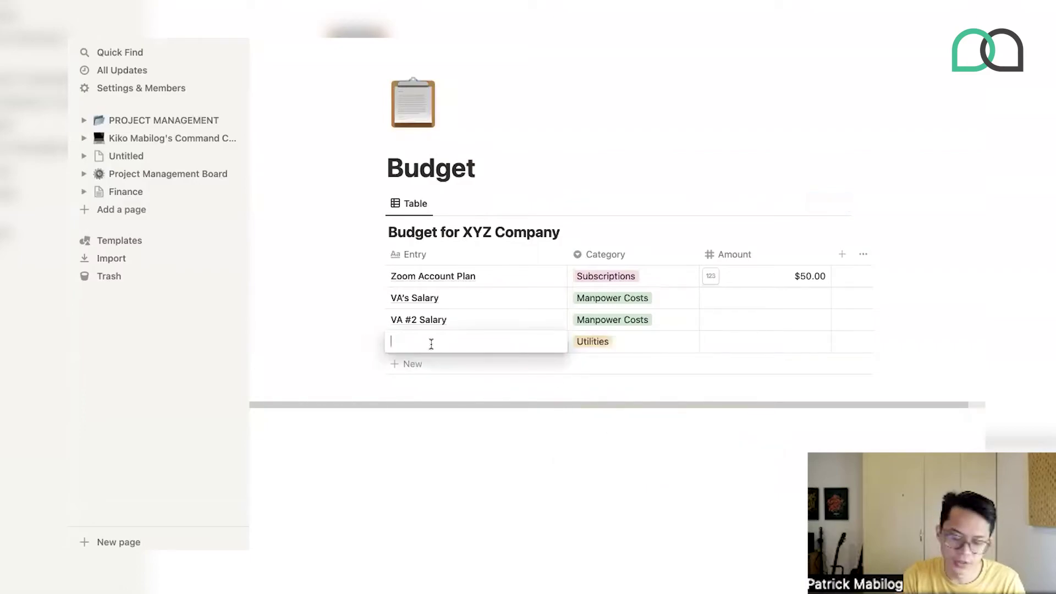
{"action": "type", "text": "Inter"}
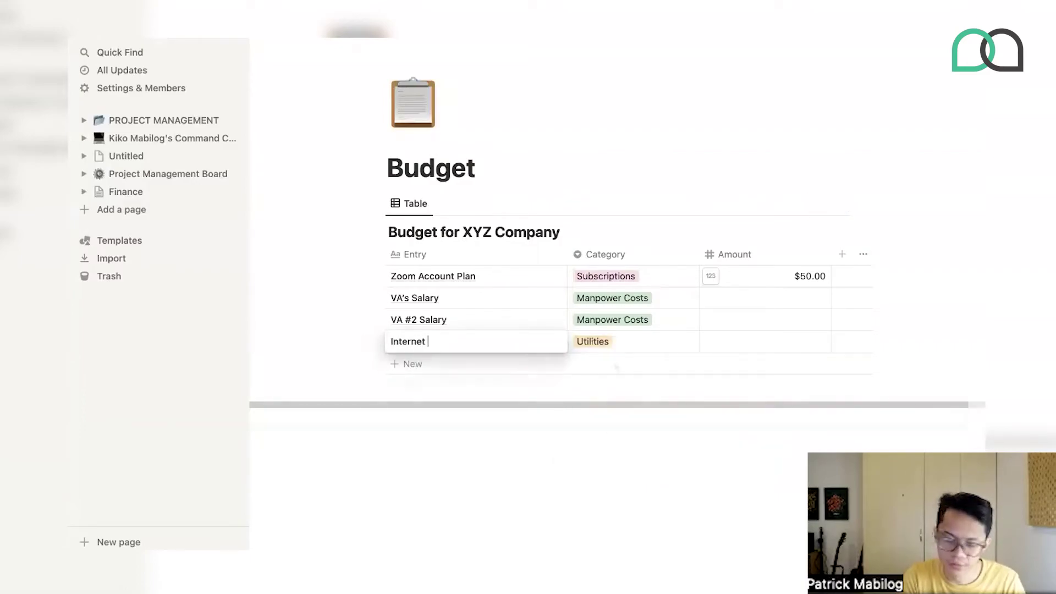
{"action": "type", "text": "net"}
- Add a 'Rent' row tagged Rental with an amount of $1,000.00
{"action": "left_click", "coordinate": [614, 364]}
{"action": "left_click", "coordinate": [600, 362]}
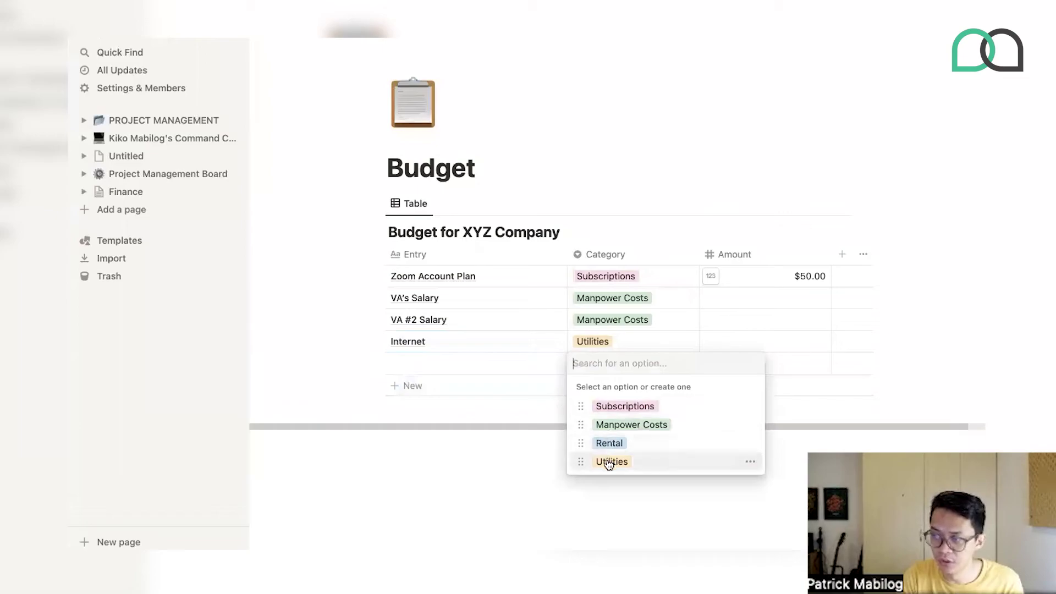
{"action": "left_click", "coordinate": [609, 442]}
{"action": "left_click", "coordinate": [439, 365]}
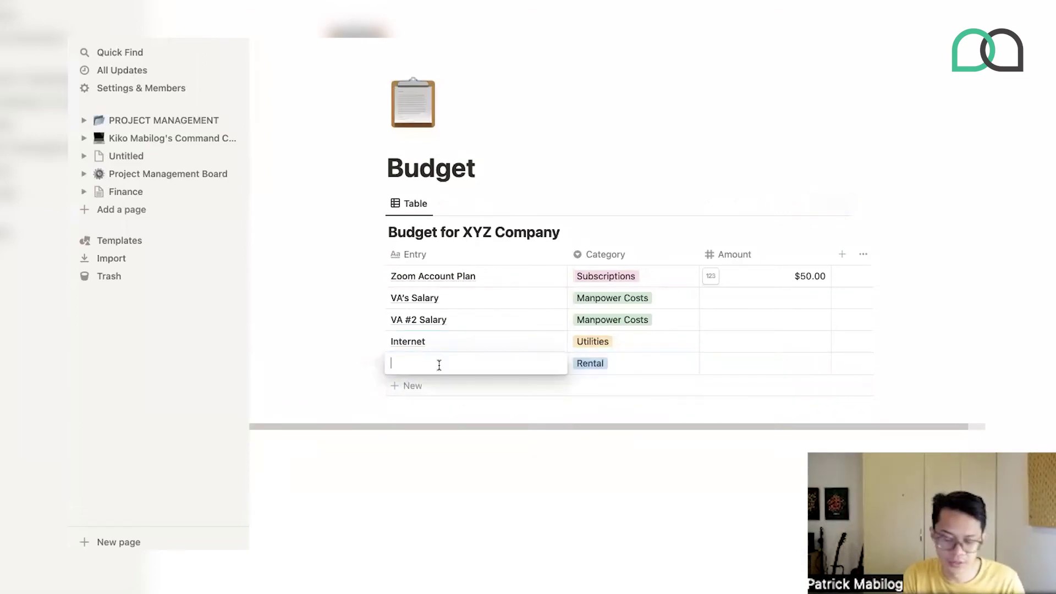
{"action": "key", "text": "Tab"}
{"action": "key", "text": "Tab"}
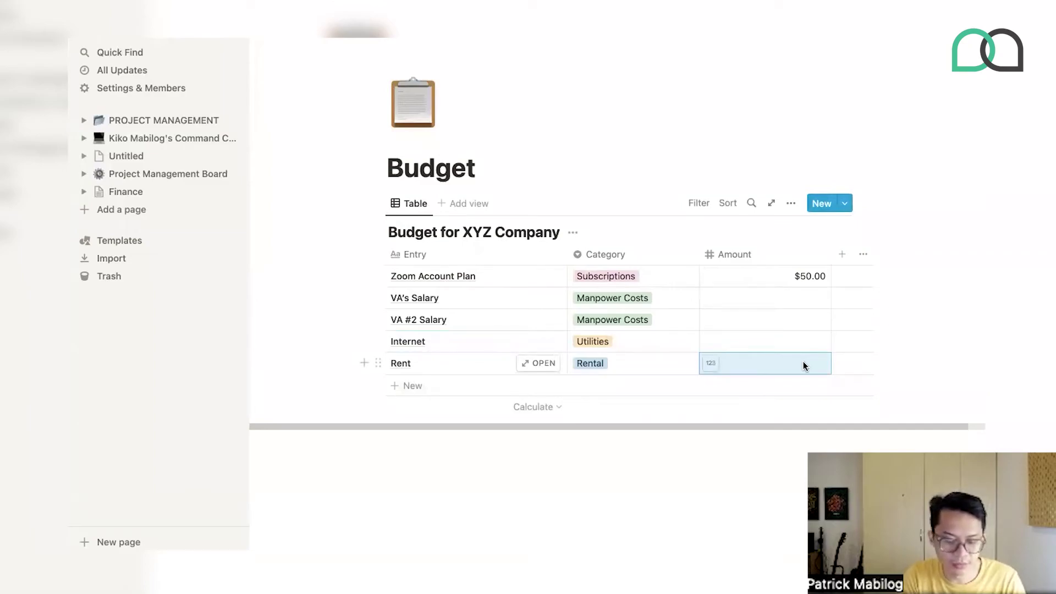
{"action": "type", "text": "1000"}
{"action": "key", "text": "Return"}
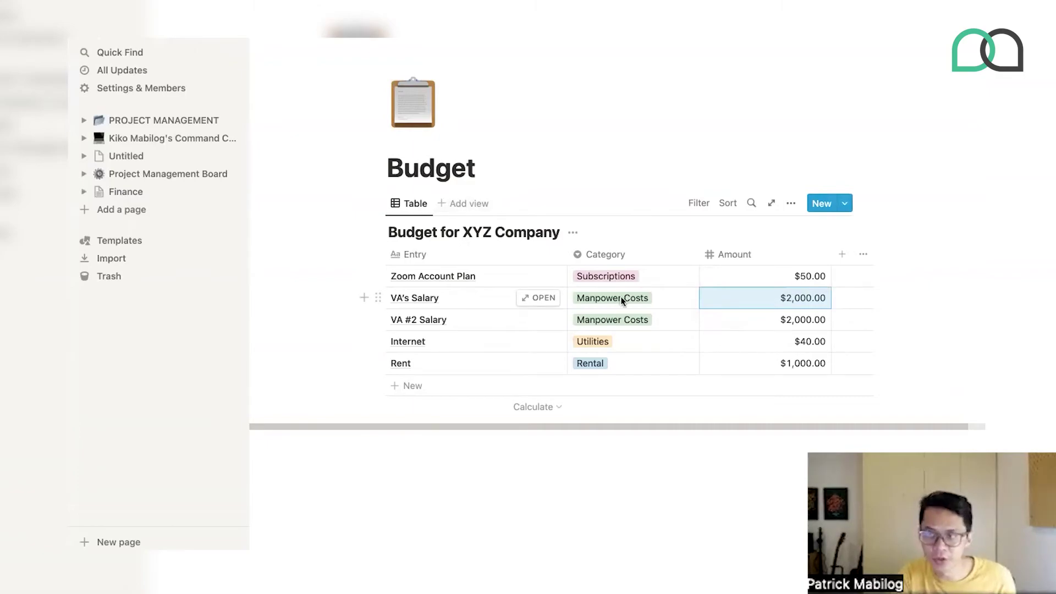
- Create a new Table view on the budget database and name it 'Manpower Costs'
{"action": "left_click", "coordinate": [461, 206]}
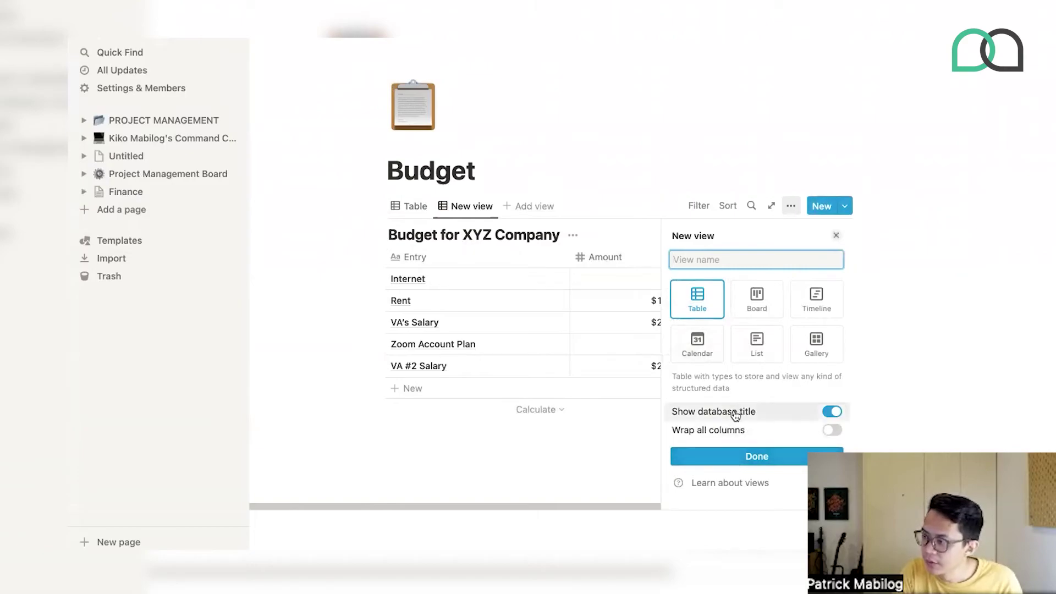
{"action": "left_click", "coordinate": [743, 457]}
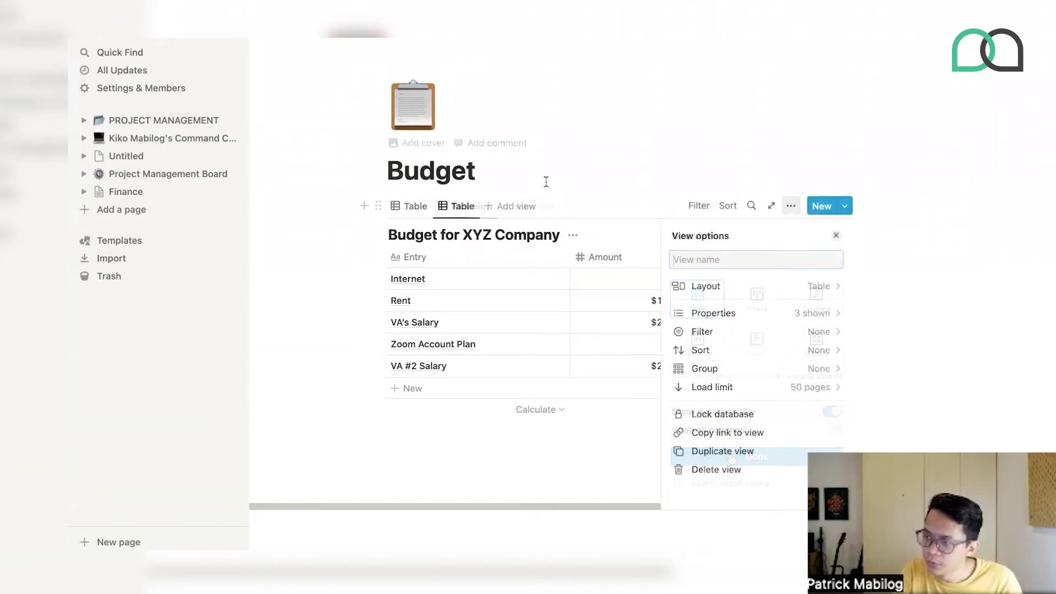
{"action": "left_click", "coordinate": [463, 205]}
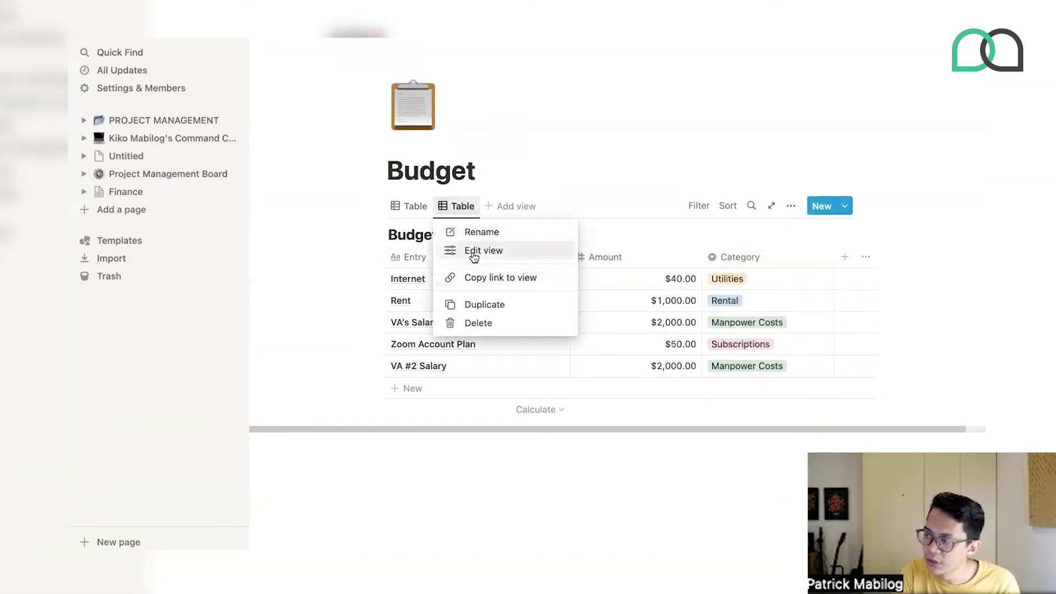
{"action": "left_click", "coordinate": [474, 251]}
{"action": "left_click", "coordinate": [694, 262]}
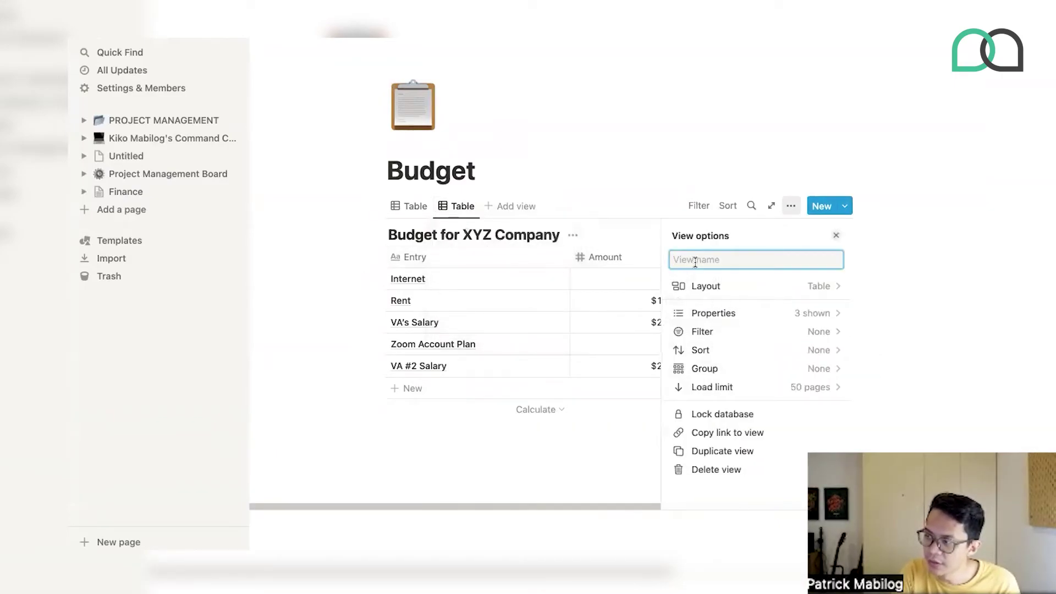
{"action": "type", "text": "Manp"}
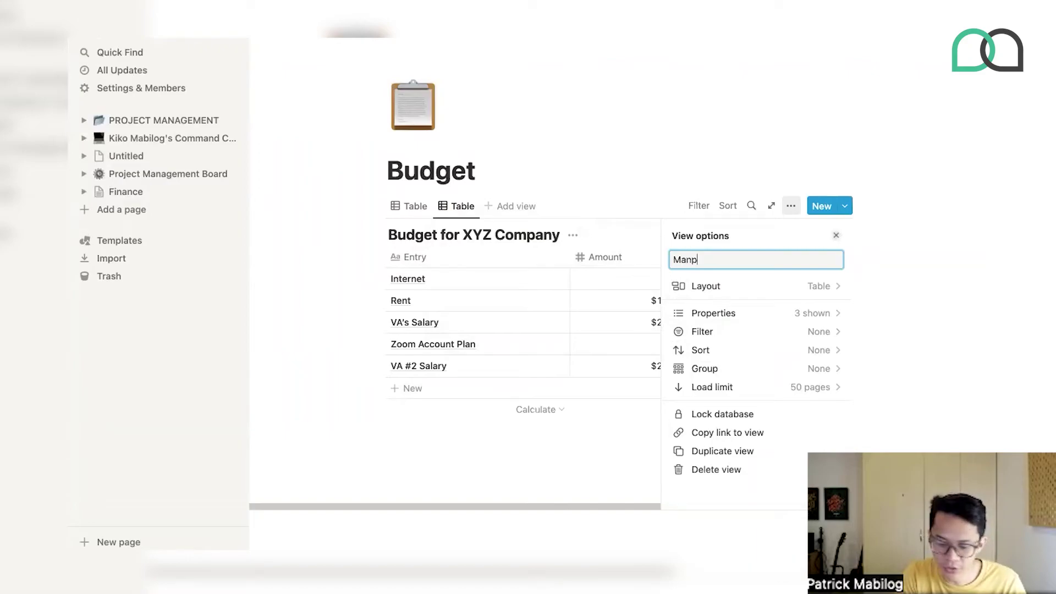
{"action": "type", "text": "ower Costs"}
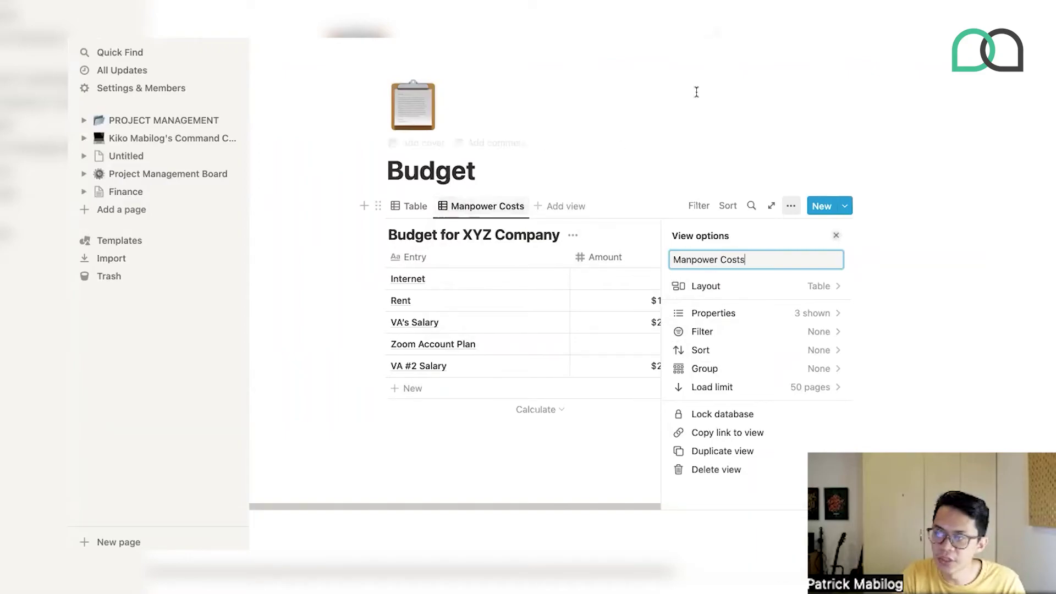
{"action": "left_click", "coordinate": [536, 167]}
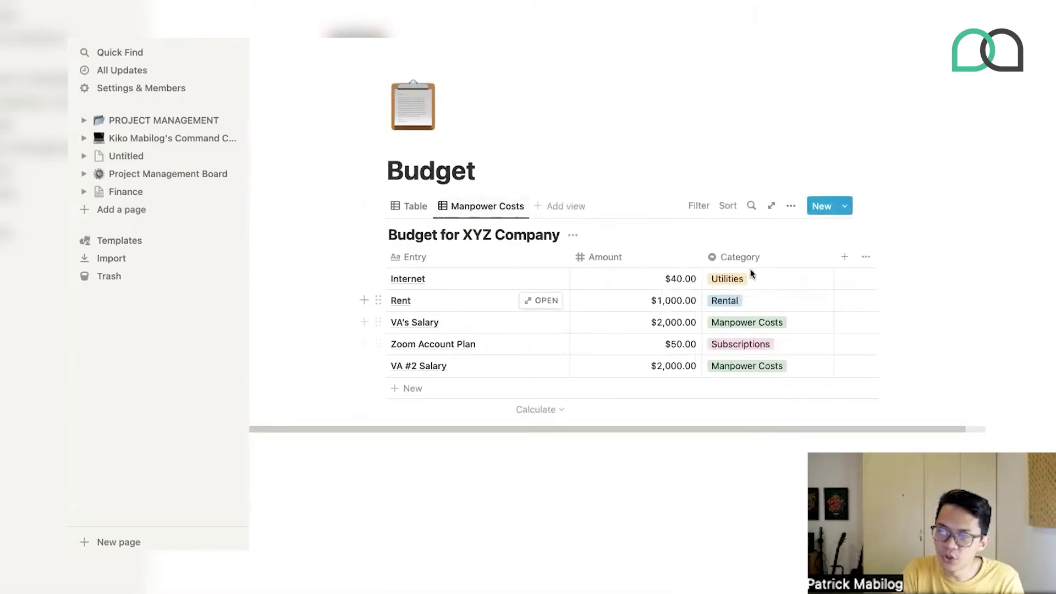
- Filter the view by Category to show only Manpower Costs rows
{"action": "left_click", "coordinate": [709, 208]}
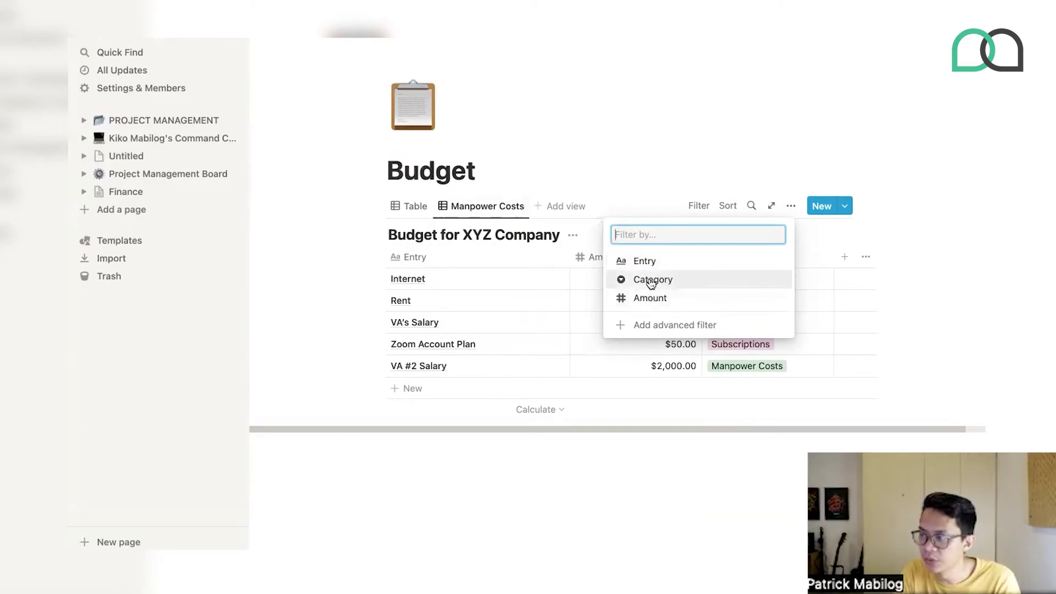
{"action": "left_click", "coordinate": [652, 281]}
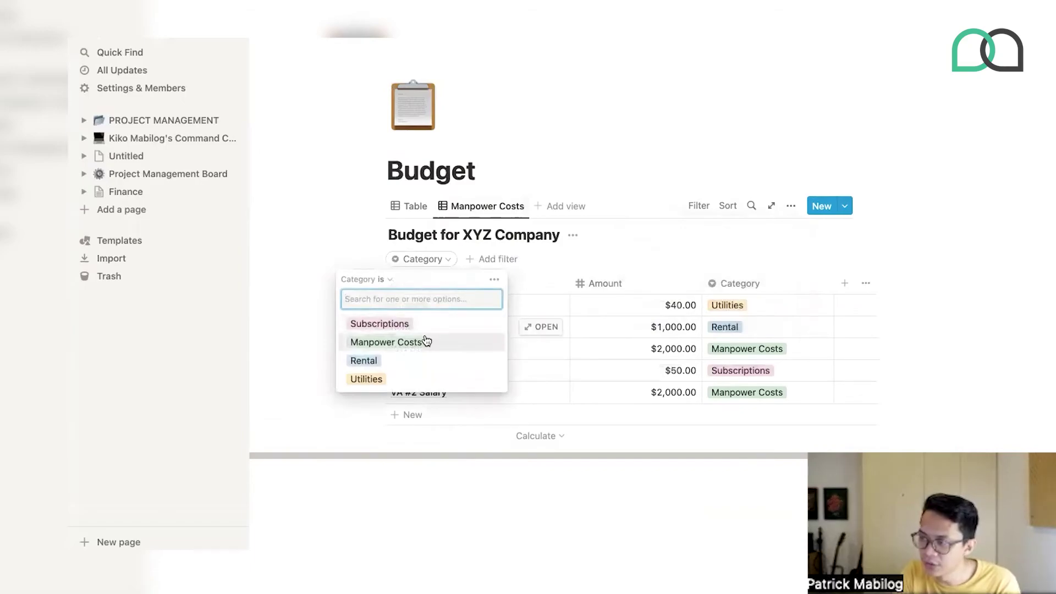
{"action": "left_click", "coordinate": [426, 341]}
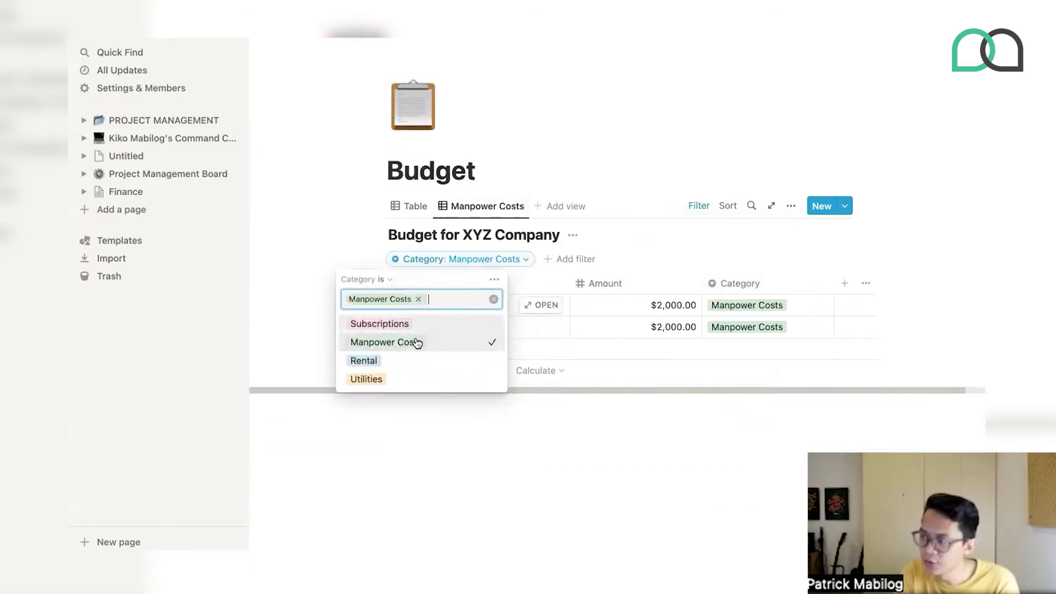
{"action": "left_click", "coordinate": [674, 158]}
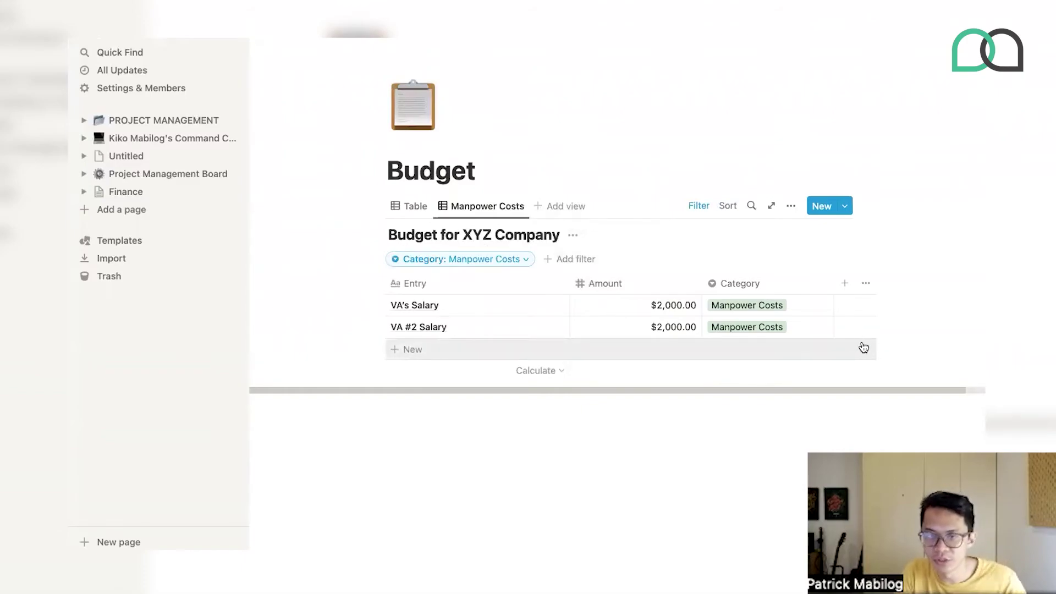
- Set the Amount column to Sum, showing $4,000.00, and return to Finance
{"action": "left_click", "coordinate": [691, 370]}
{"action": "left_click", "coordinate": [670, 410]}
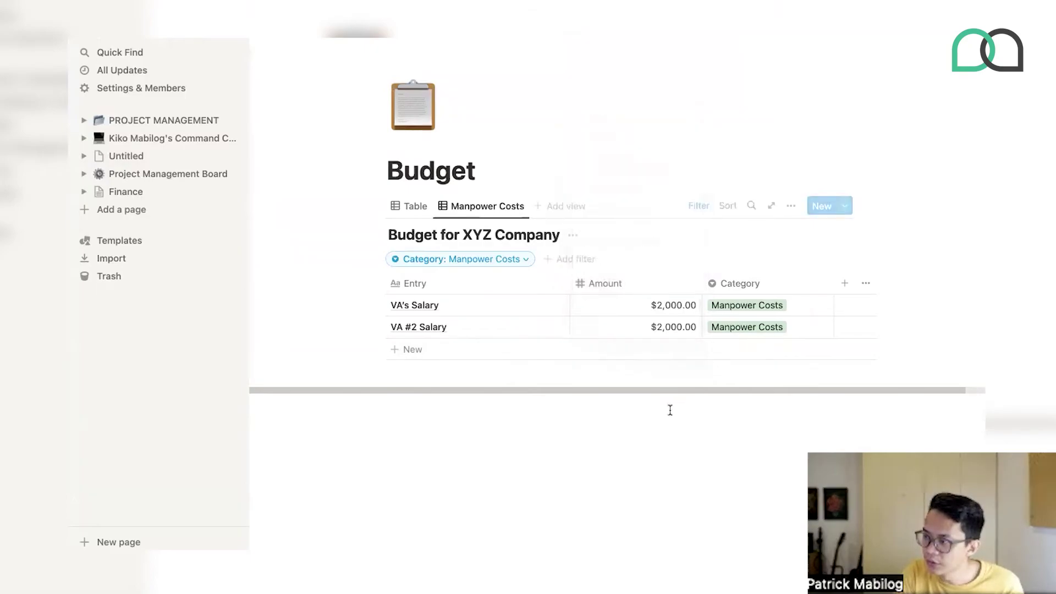
{"action": "left_click", "coordinate": [675, 378]}
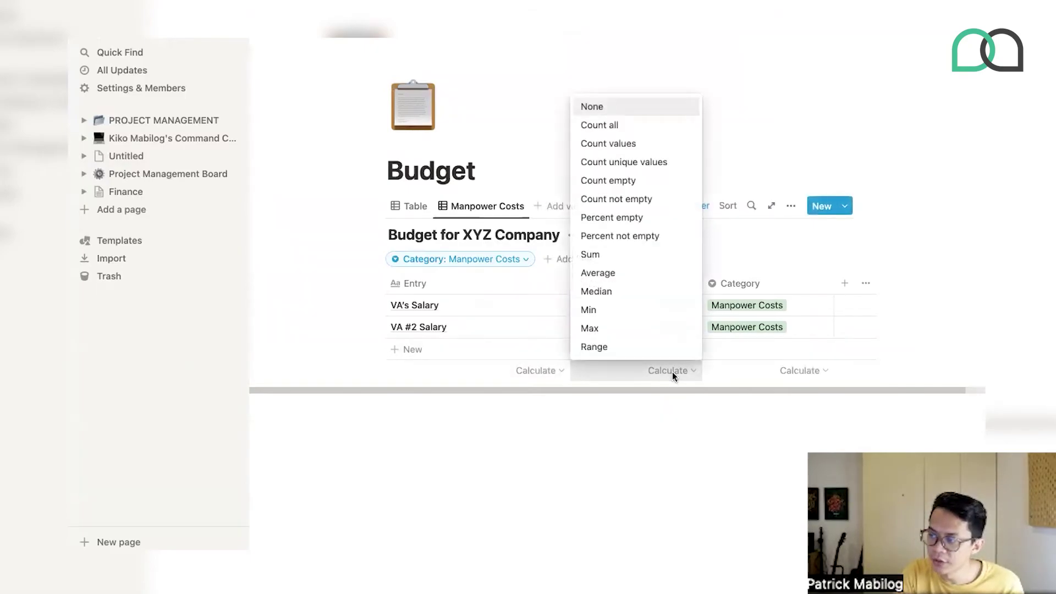
{"action": "left_click", "coordinate": [594, 257]}
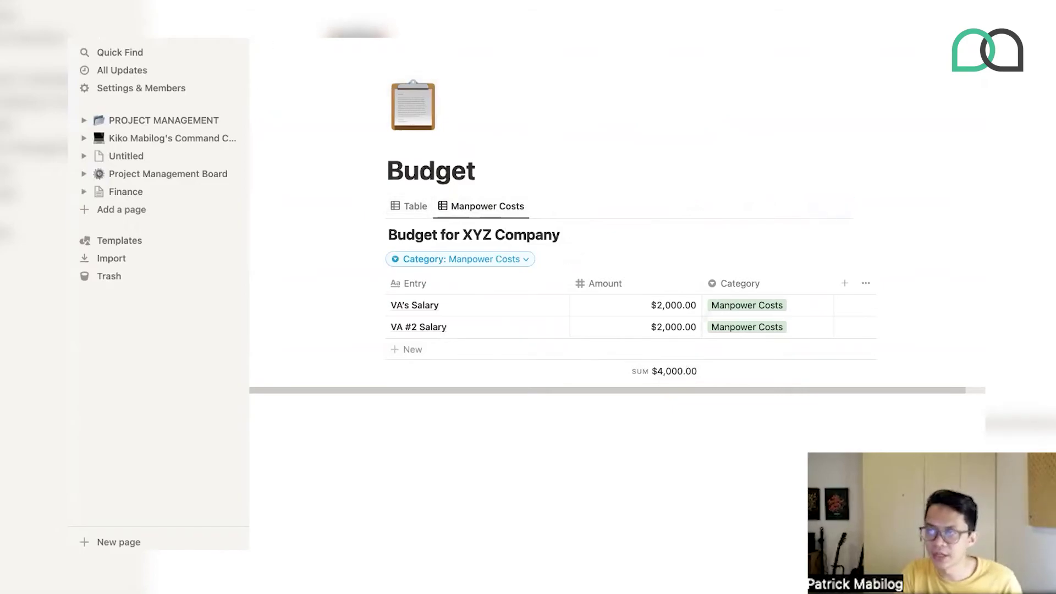
{"action": "left_click", "coordinate": [339, 37]}
- Start Invoice as an empty page with a new inline table titled 'Invoice | XYZ Company'
{"action": "left_click", "coordinate": [413, 177]}
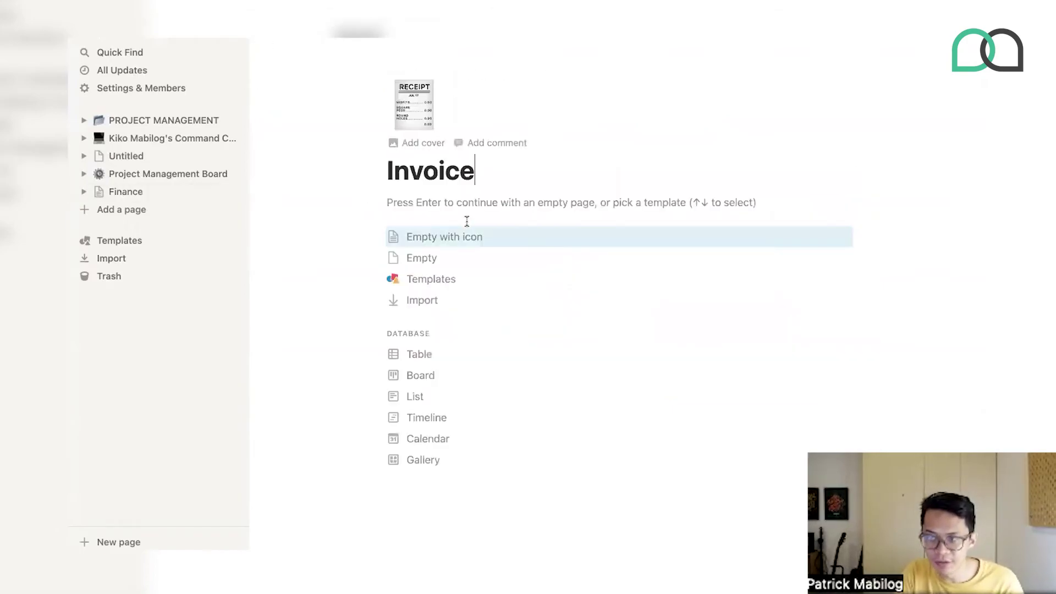
{"action": "left_click", "coordinate": [536, 253]}
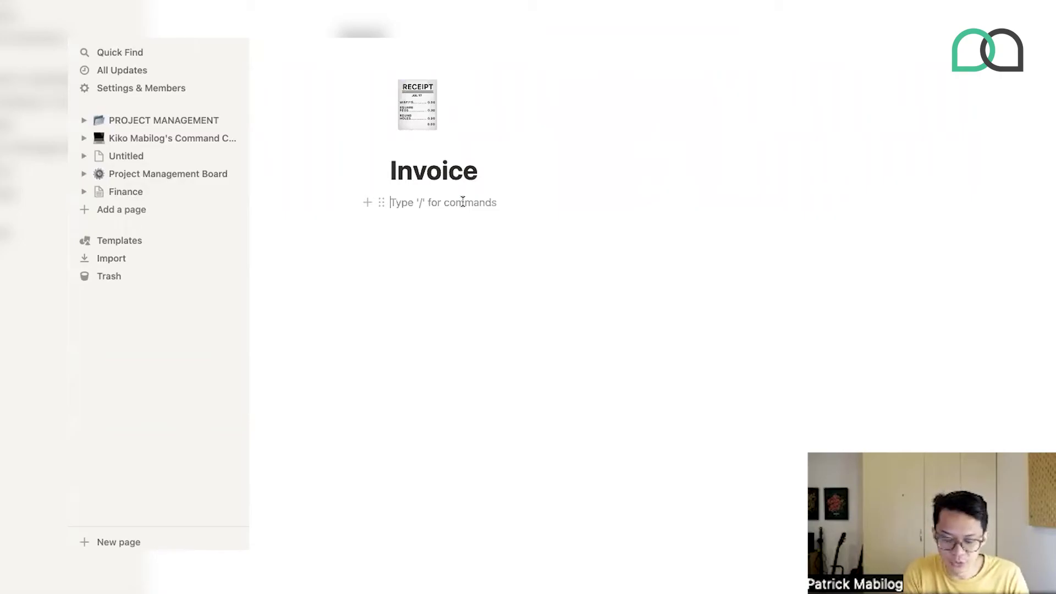
{"action": "type", "text": "/ta"}
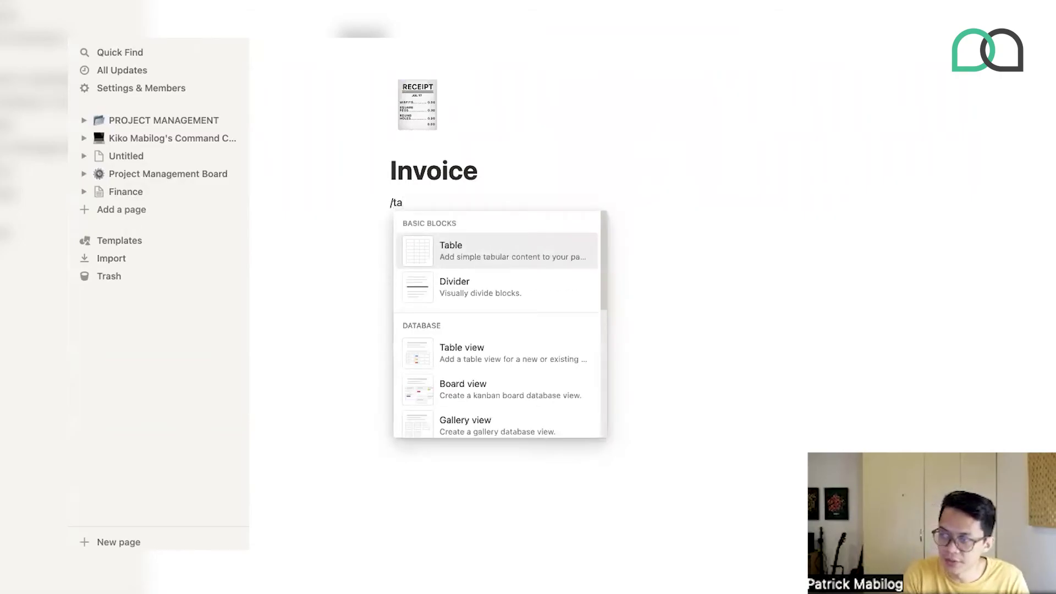
{"action": "left_click", "coordinate": [457, 352]}
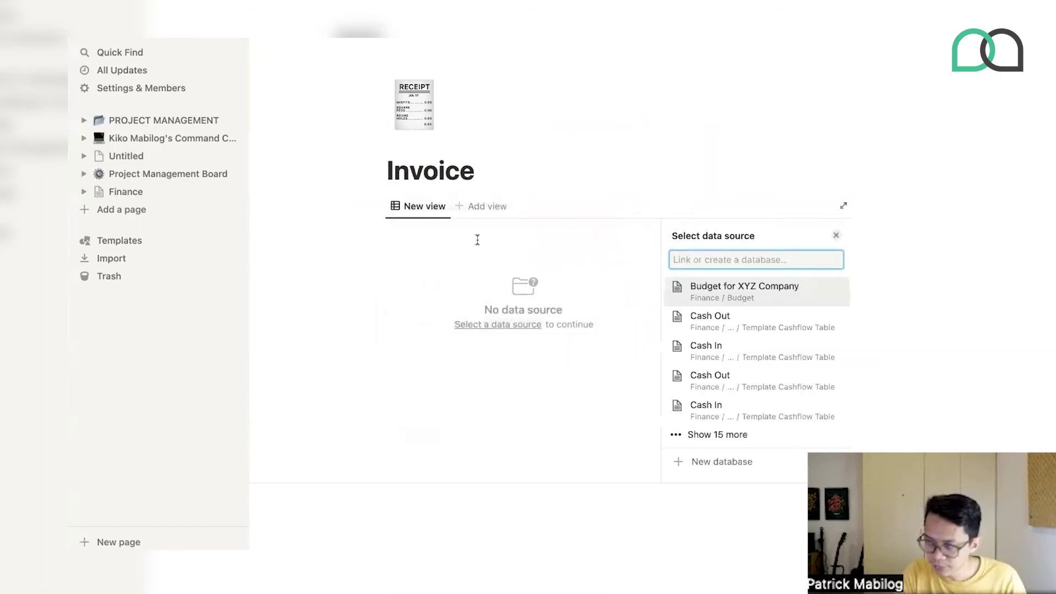
{"action": "left_click", "coordinate": [715, 462]}
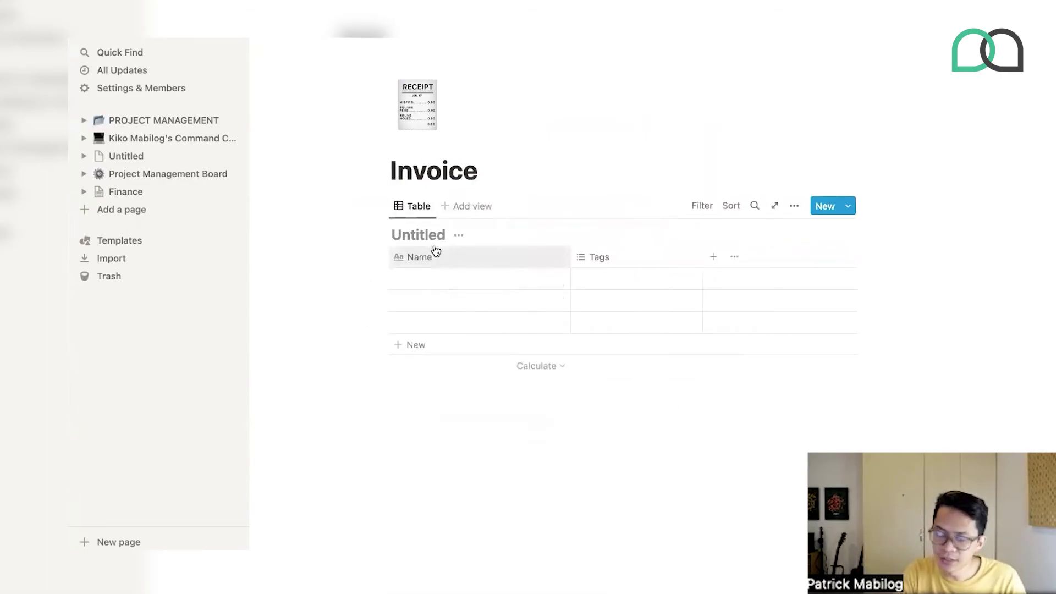
{"action": "type", "text": "Invoice |"}
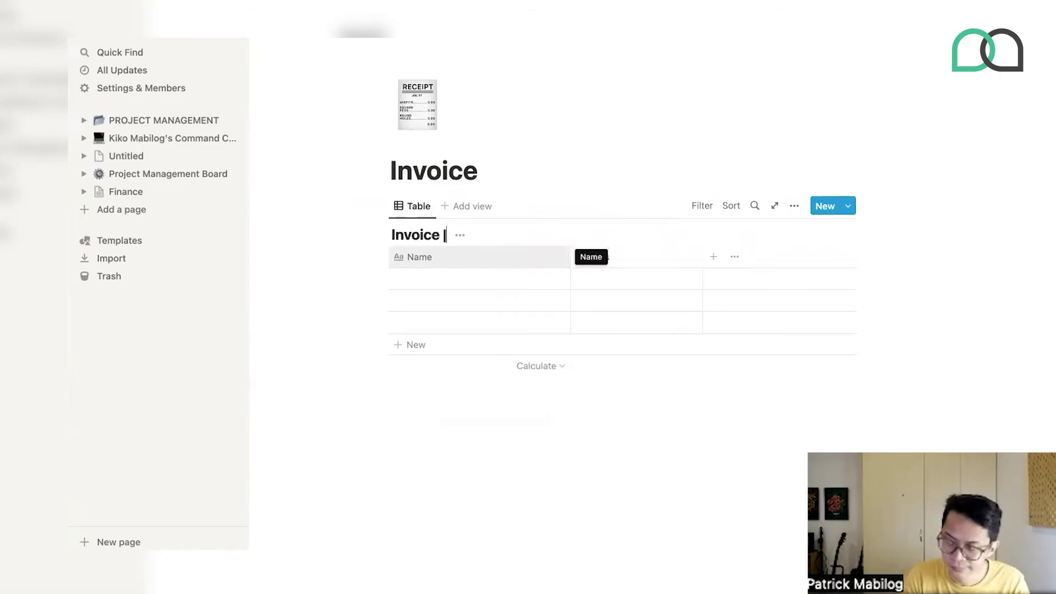
{"action": "type", "text": " XYZ Company"}
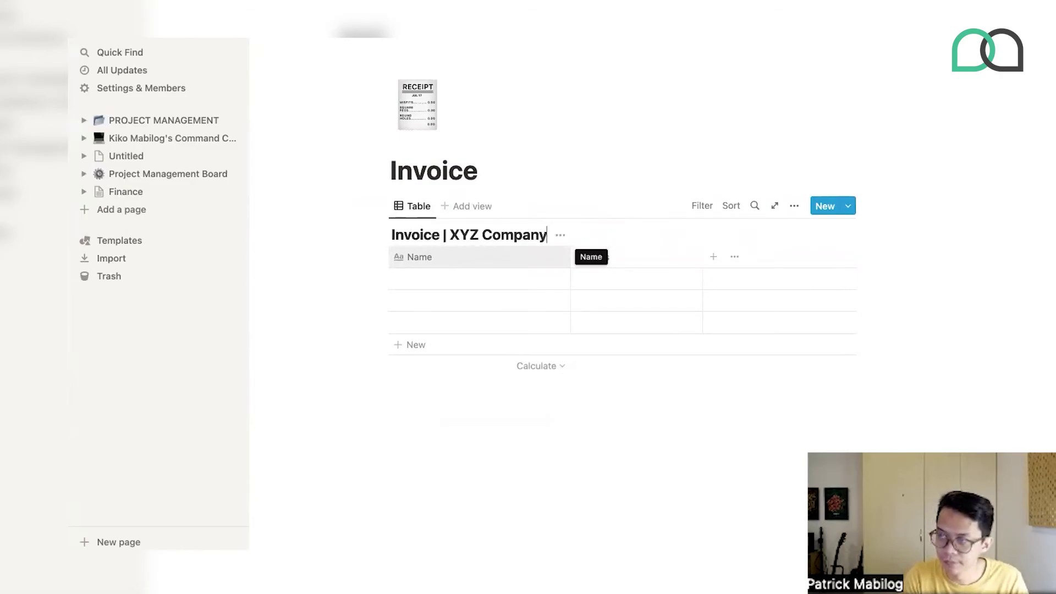
{"action": "key", "text": "Return"}
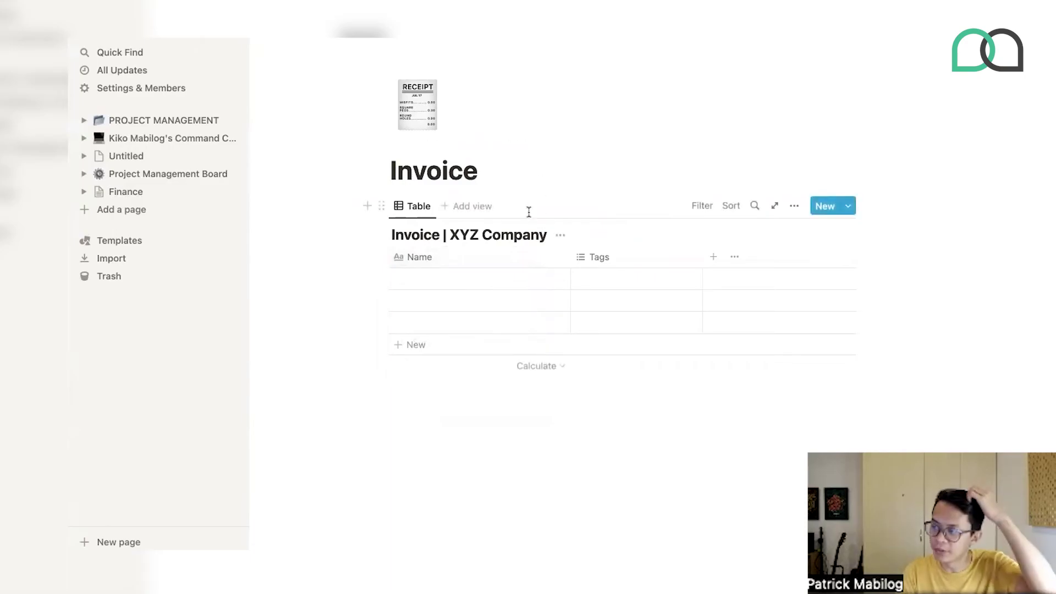
- Rename the Name column to Entry
{"action": "left_click", "coordinate": [428, 262]}
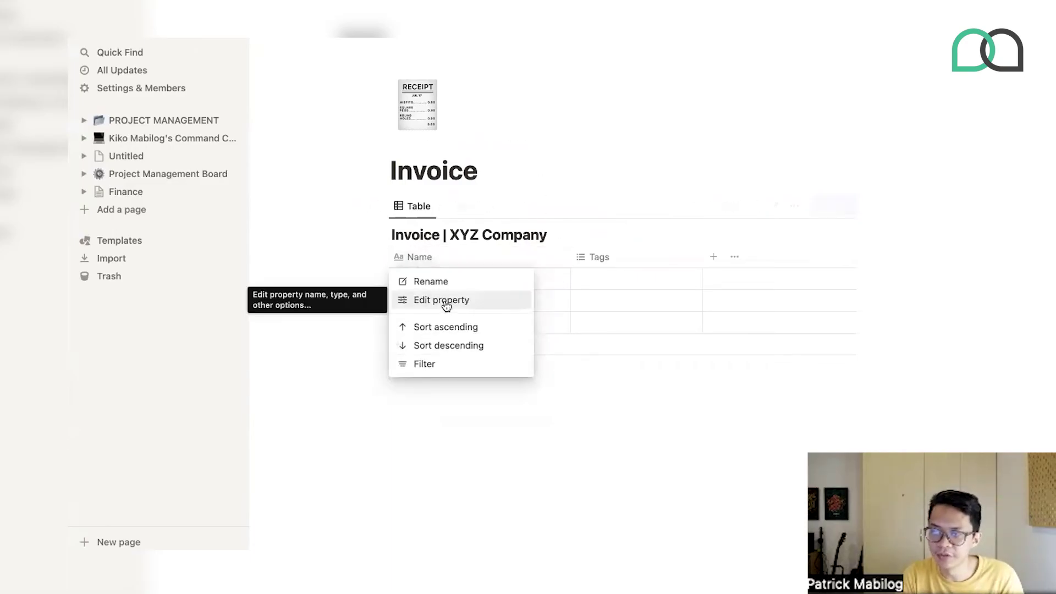
{"action": "double_click", "coordinate": [694, 260]}
{"action": "type", "text": "Entry"}
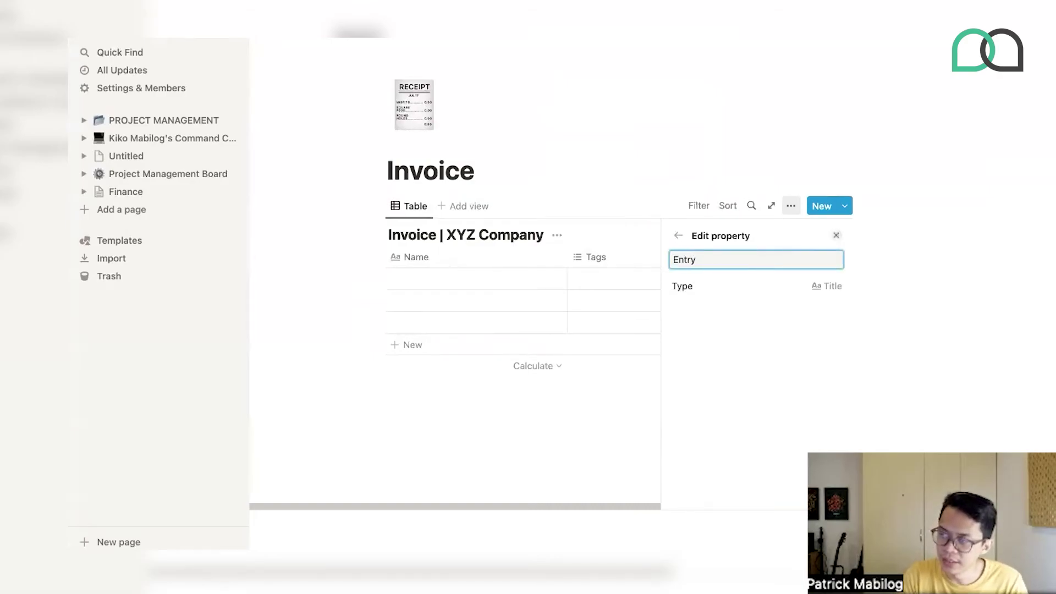
{"action": "left_click", "coordinate": [616, 276]}
- Convert the Tags column to a Number property named Unit Price
{"action": "left_click", "coordinate": [599, 259]}
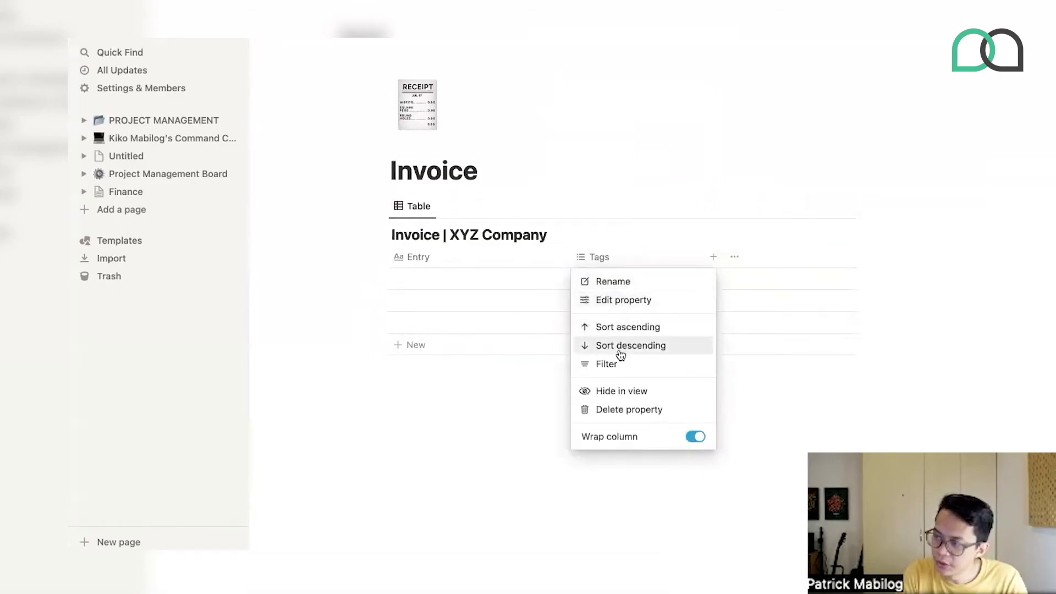
{"action": "left_click", "coordinate": [635, 304]}
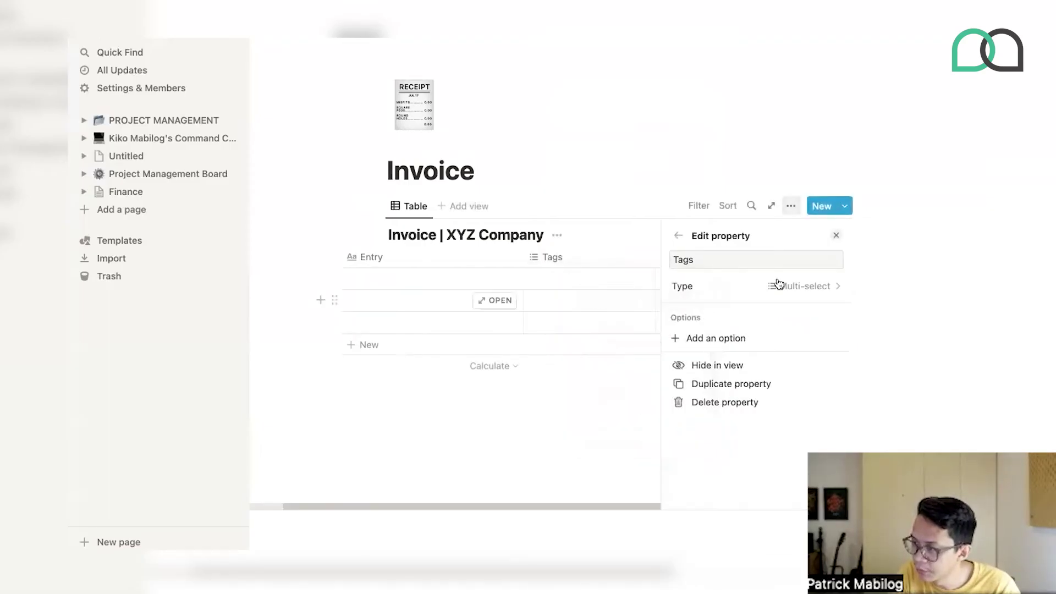
{"action": "left_click", "coordinate": [776, 285]}
{"action": "left_click", "coordinate": [708, 231]}
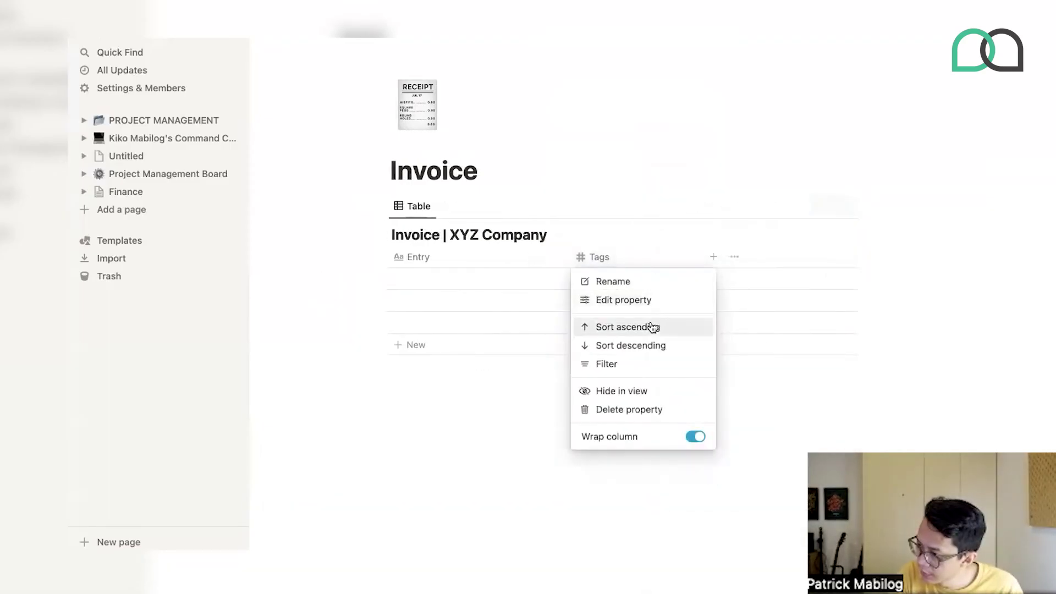
{"action": "left_click", "coordinate": [641, 300]}
{"action": "left_click", "coordinate": [731, 262]}
{"action": "double_click", "coordinate": [732, 262]}
{"action": "type", "text": "Unit Price"}
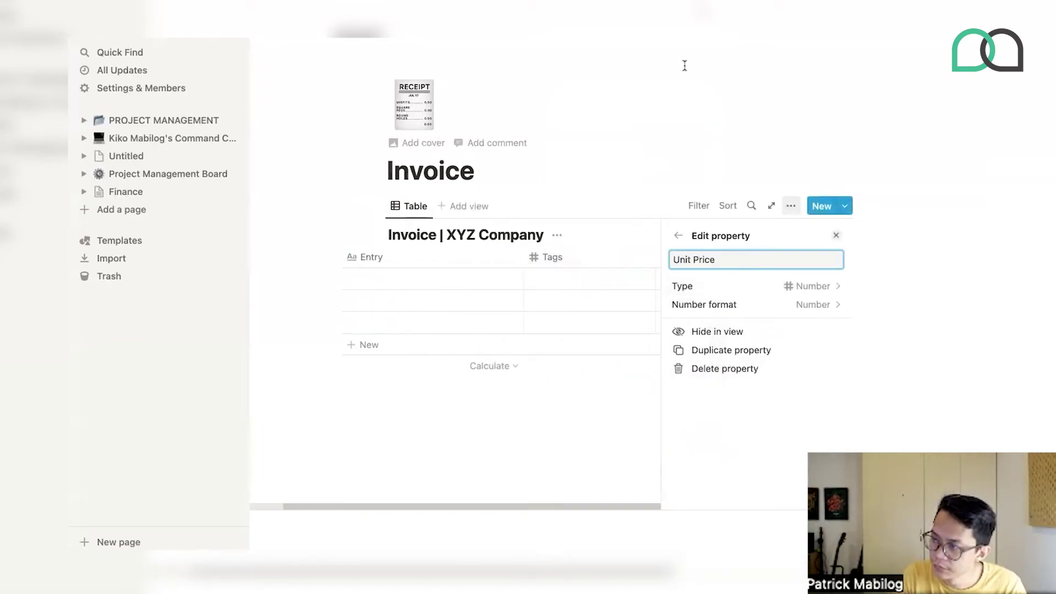
{"action": "left_click", "coordinate": [708, 87]}
- Add a narrowed Number column named Unit Vol and start a fourth column
{"action": "left_click", "coordinate": [709, 256]}
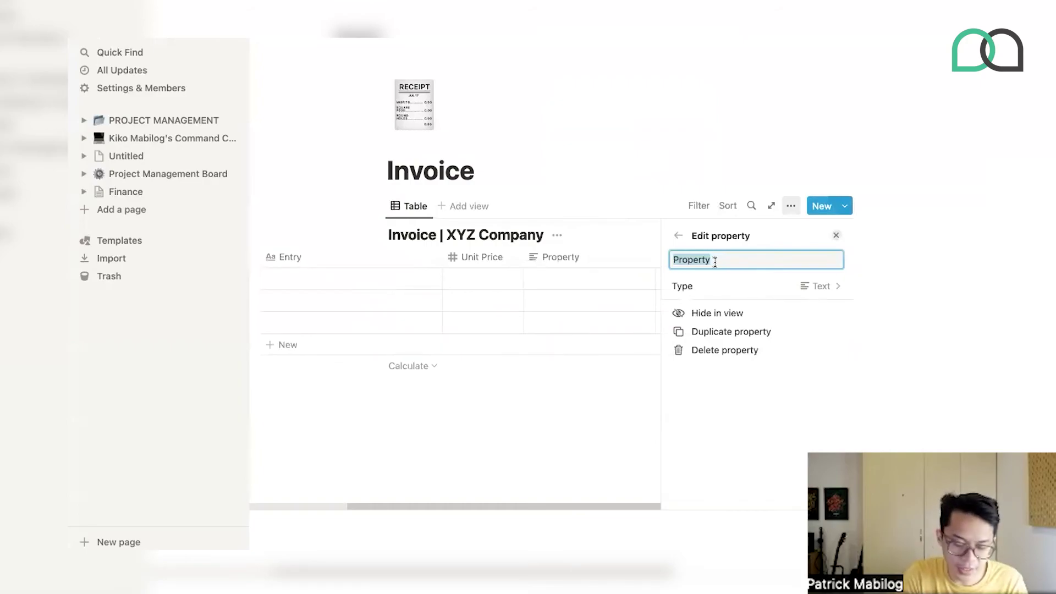
{"action": "type", "text": "Unit Vol"}
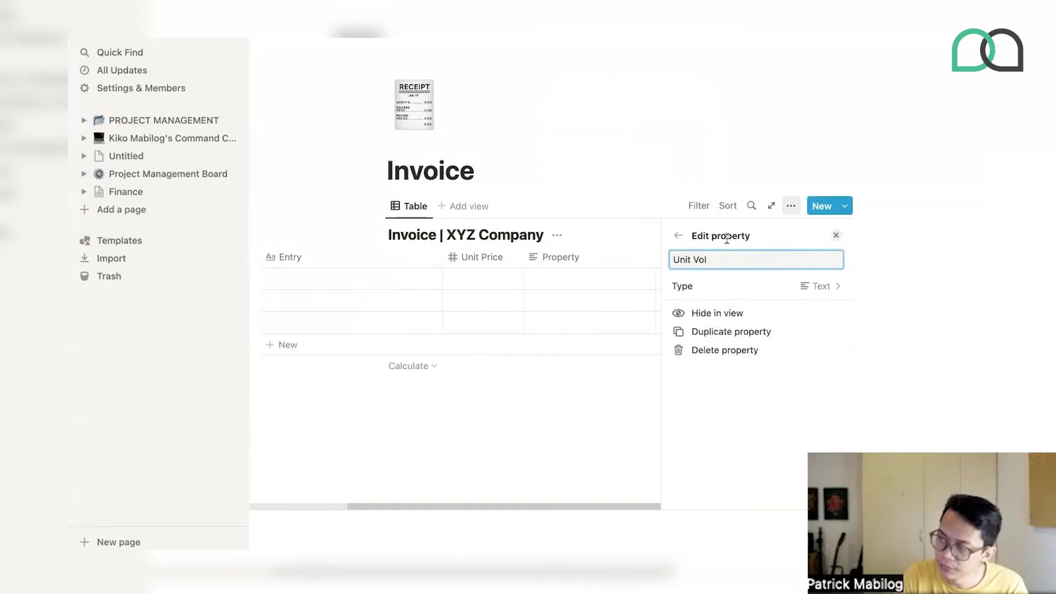
{"action": "left_click", "coordinate": [721, 287]}
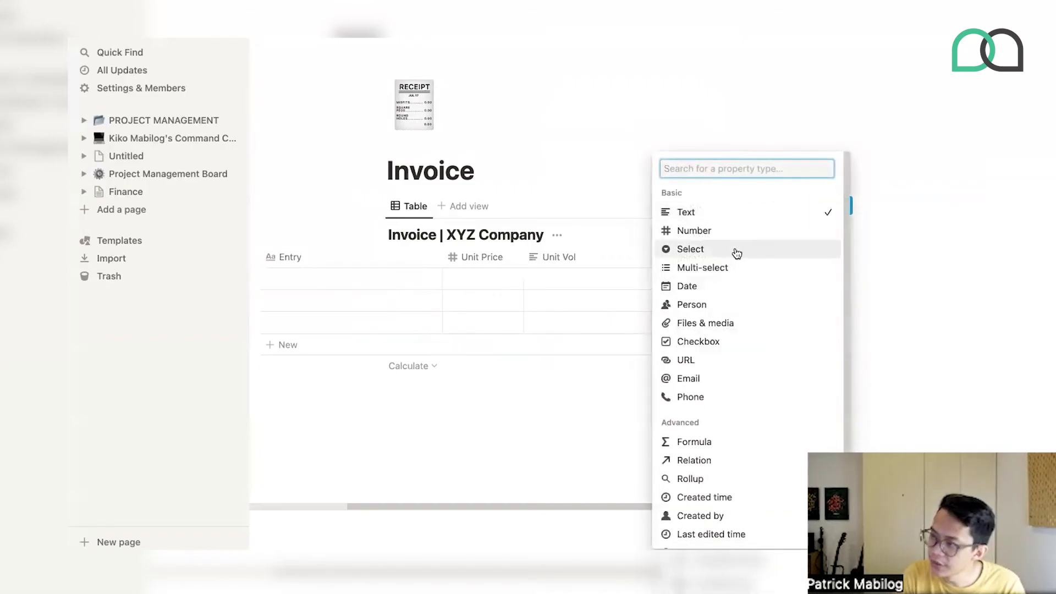
{"action": "left_click", "coordinate": [711, 232]}
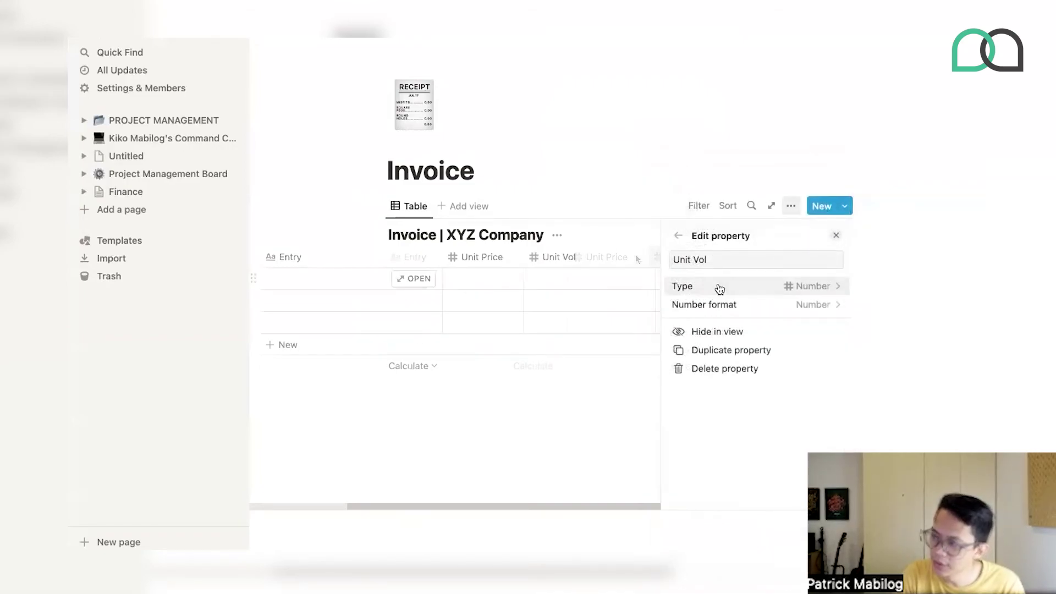
{"action": "key", "text": "Escape"}
{"action": "left_click", "coordinate": [691, 262]}
{"action": "key", "text": "Escape"}
{"action": "left_click_drag", "start_coordinate": [784, 260], "coordinate": [718, 264]}
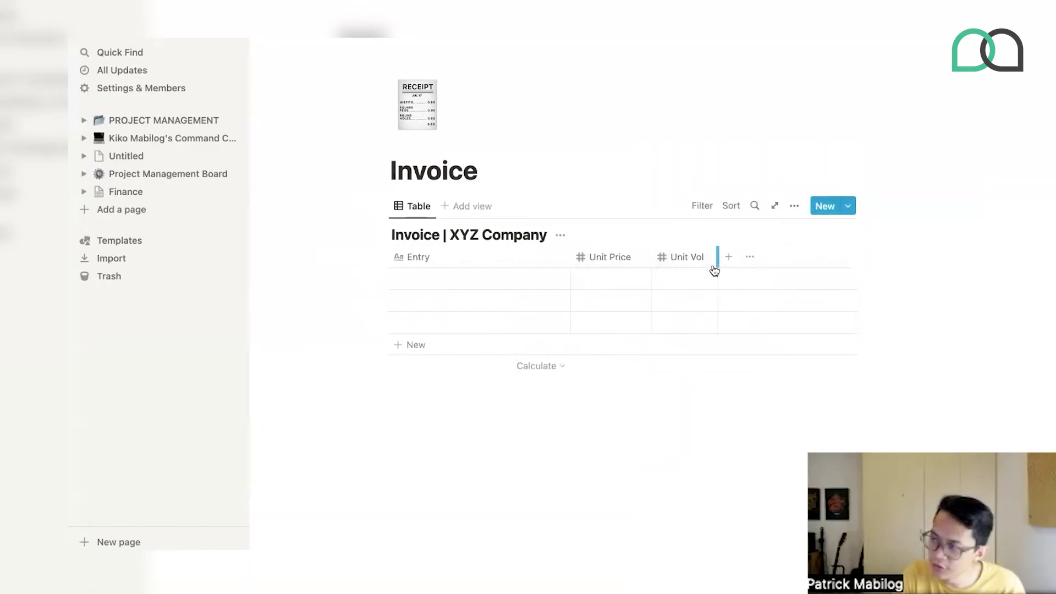
{"action": "left_click", "coordinate": [729, 257]}
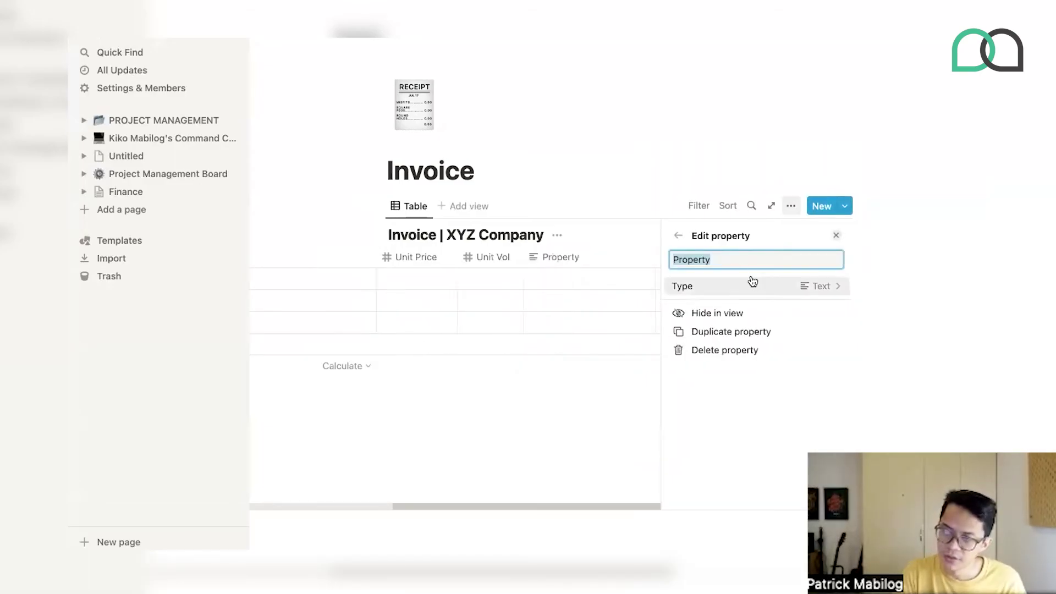
- Name the new column Subtotal
{"action": "type", "text": "To"}
{"action": "type", "text": "t"}
{"action": "key", "text": "BackSpace"}
{"action": "key", "text": "BackSpace"}
{"action": "key", "text": "BackSpace"}
{"action": "type", "text": "Subtotal"}
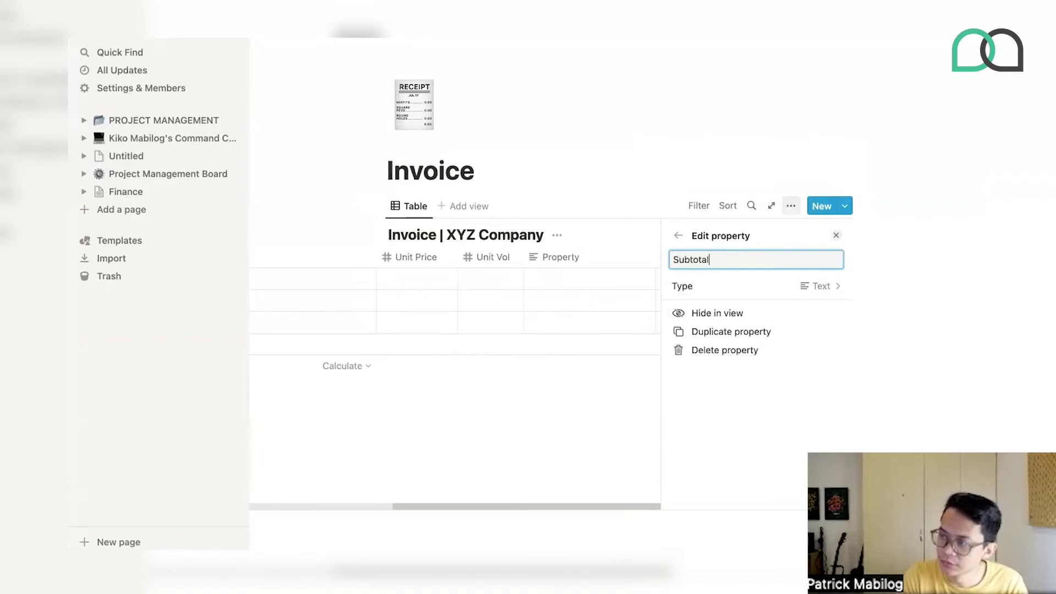
{"action": "key", "text": "Return"}
- Change the Subtotal property type to Formula
{"action": "left_click", "coordinate": [732, 299]}
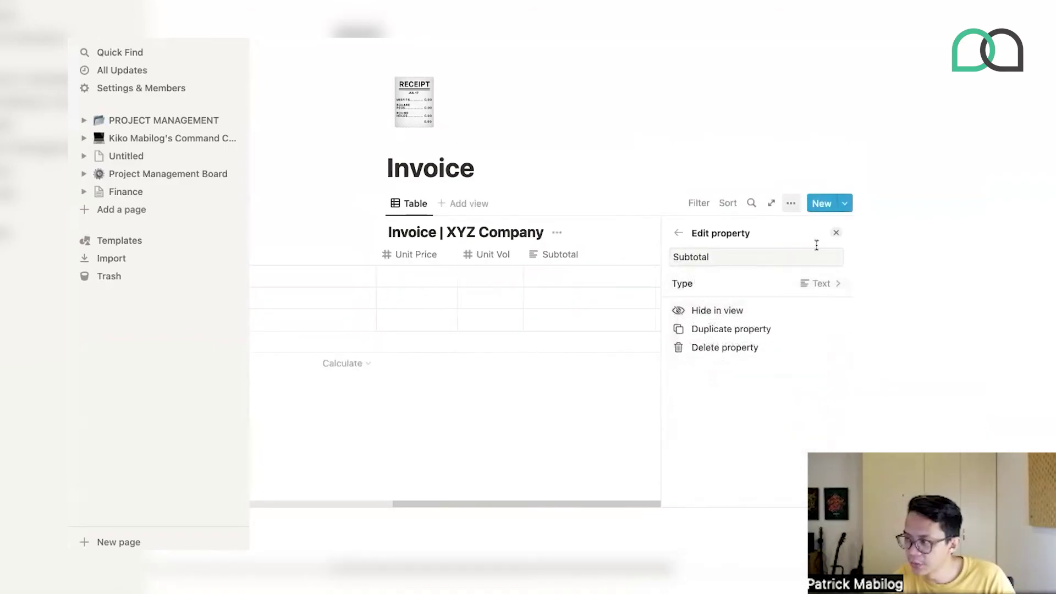
{"action": "left_click", "coordinate": [808, 287]}
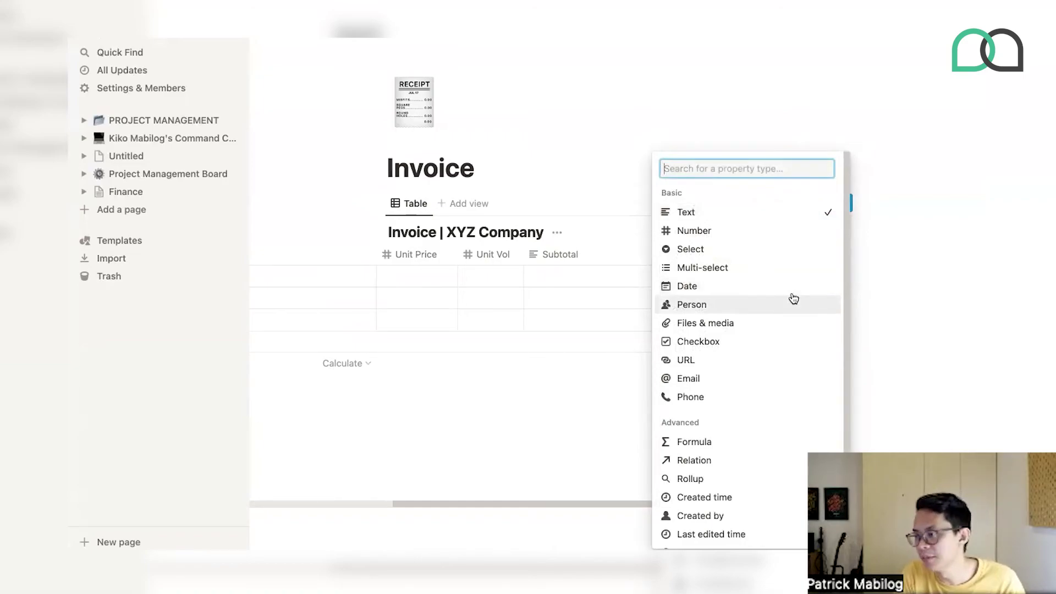
{"action": "left_click", "coordinate": [708, 442]}
{"action": "left_click", "coordinate": [713, 302]}
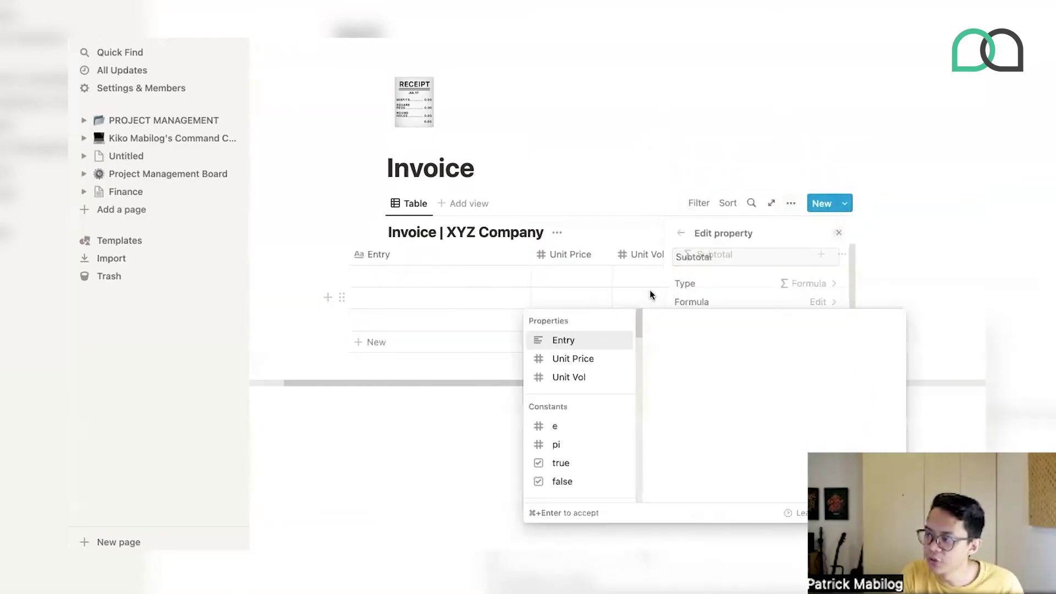
{"action": "key", "text": "Escape"}
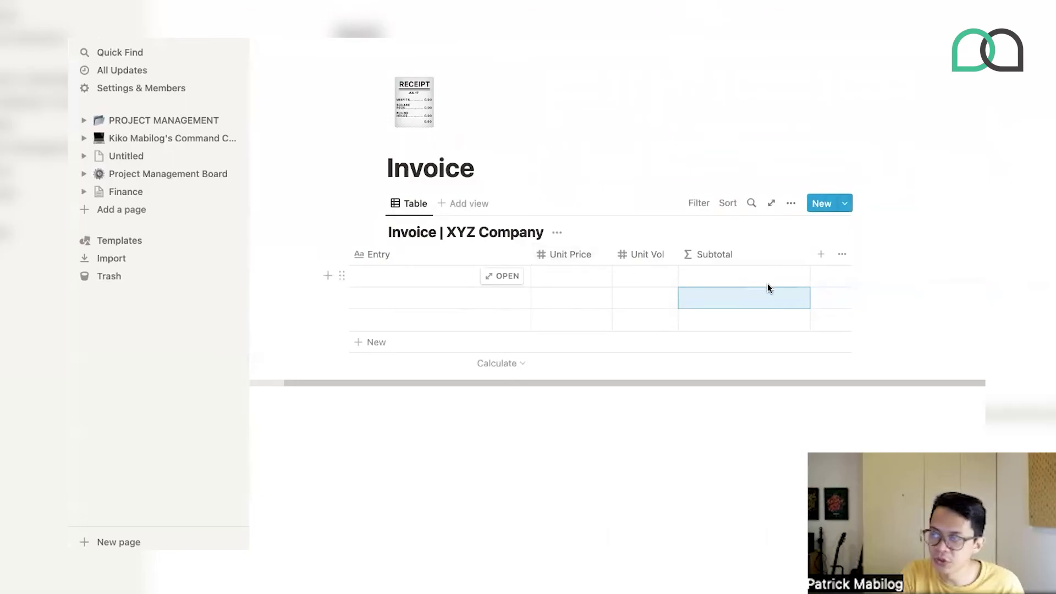
- Set the Subtotal formula to prop("Unit Price") * prop("Unit Vol")
{"action": "left_click", "coordinate": [735, 270]}
{"action": "left_click", "coordinate": [660, 366]}
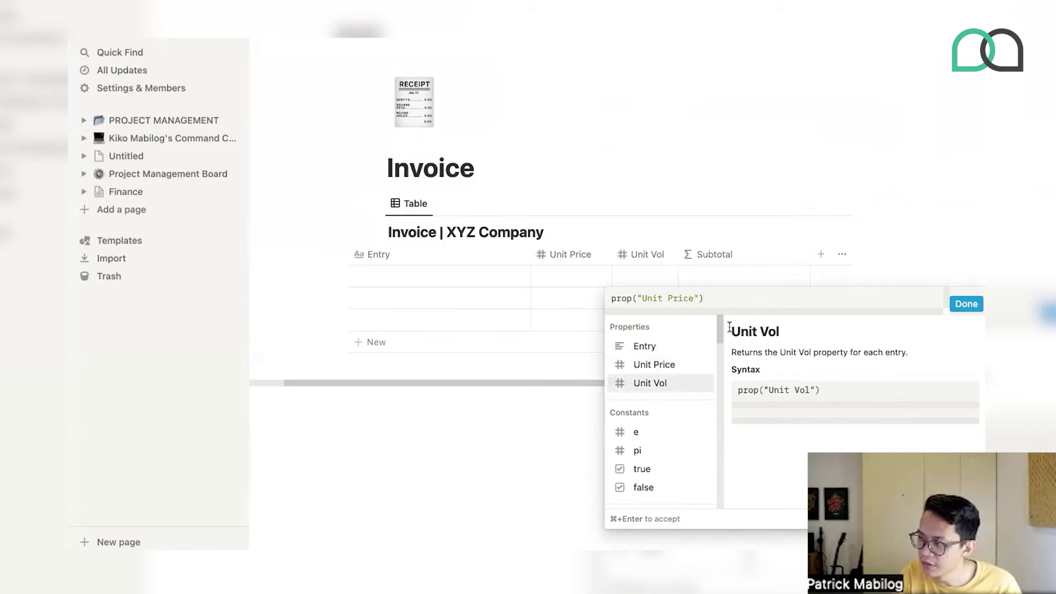
{"action": "type", "text": "*"}
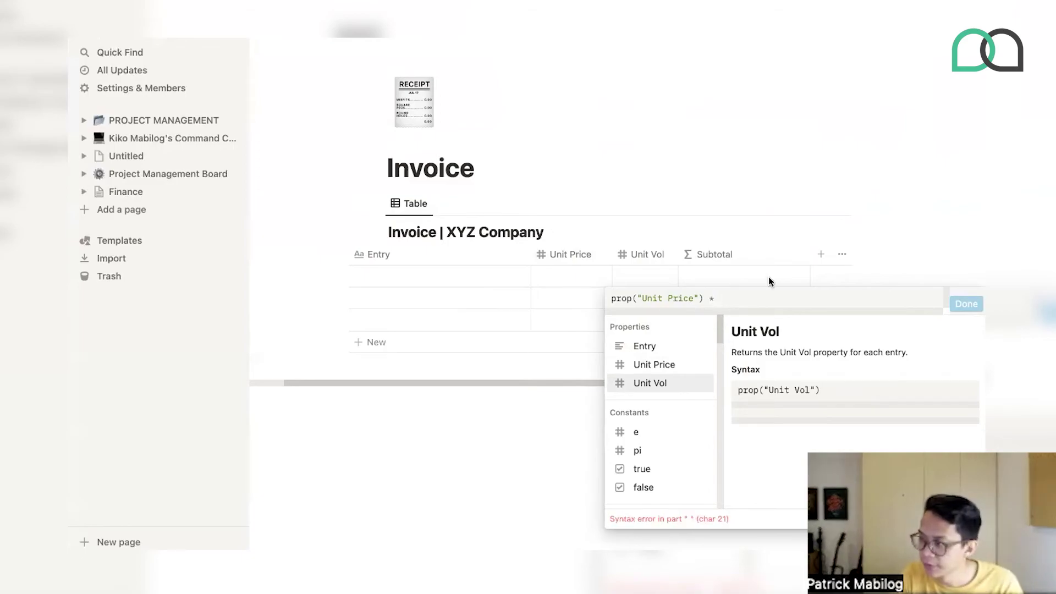
{"action": "left_click", "coordinate": [652, 383]}
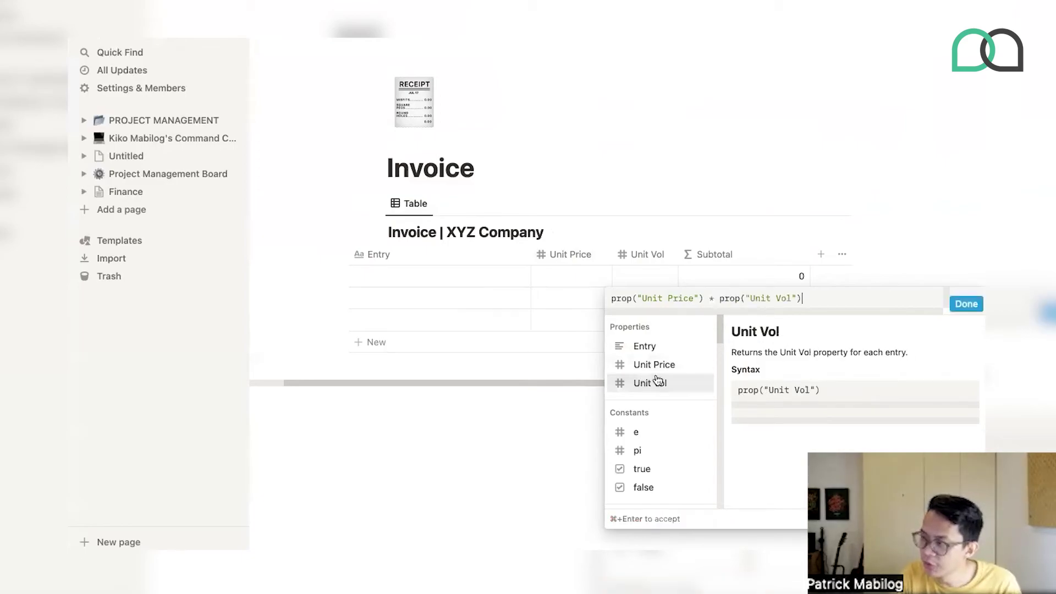
{"action": "left_click", "coordinate": [966, 304]}
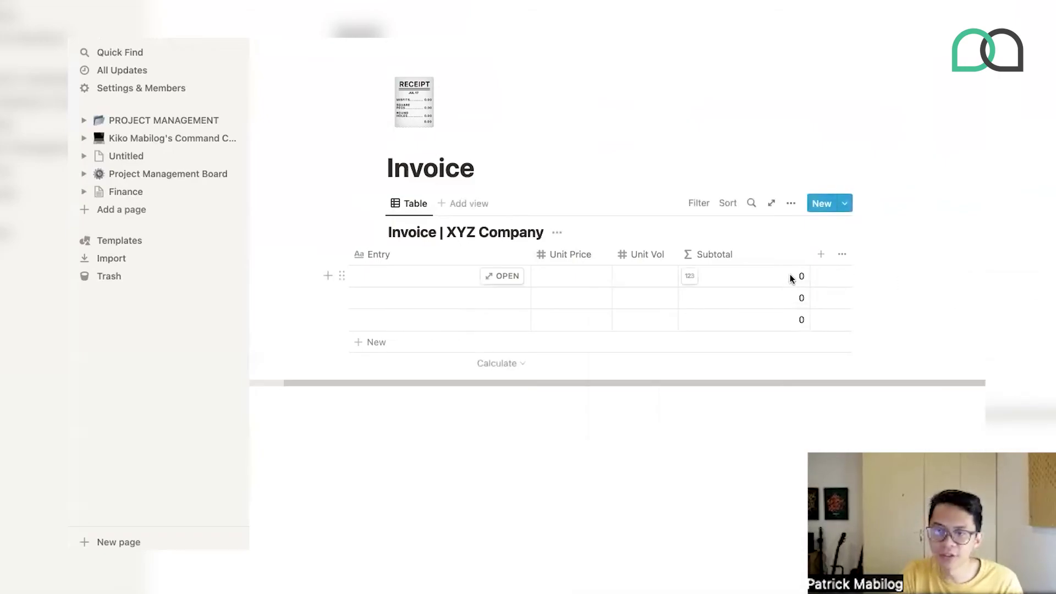
{"action": "left_click", "coordinate": [610, 274]}
- Name the first line item's Entry 'Solar Panel'
{"action": "left_click", "coordinate": [394, 273]}
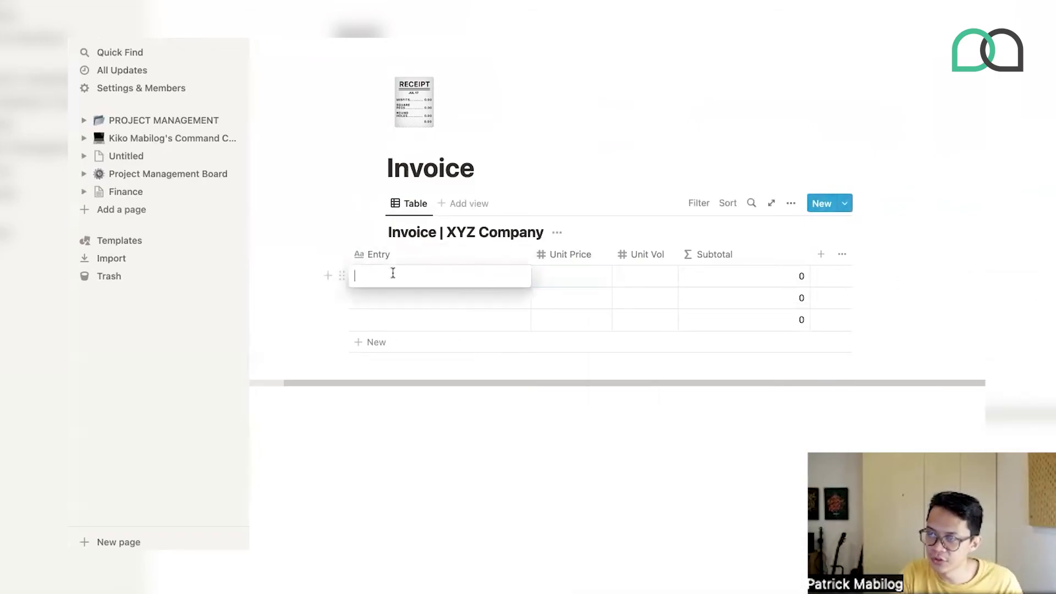
{"action": "key", "text": "Escape"}
{"action": "left_click_drag", "start_coordinate": [530, 257], "coordinate": [514, 257]}
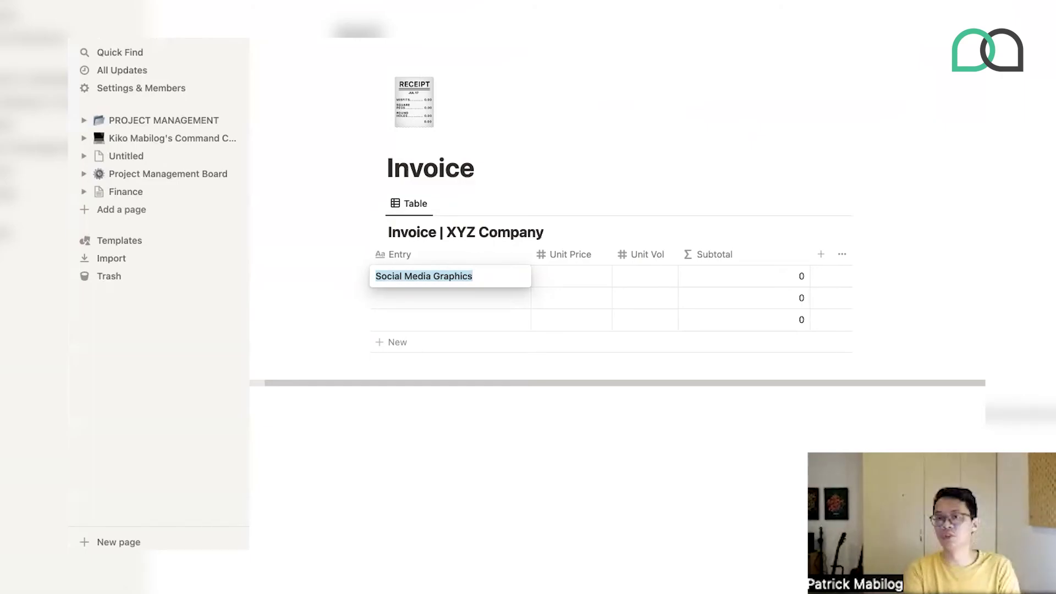
{"action": "type", "text": "Solar Panel"}
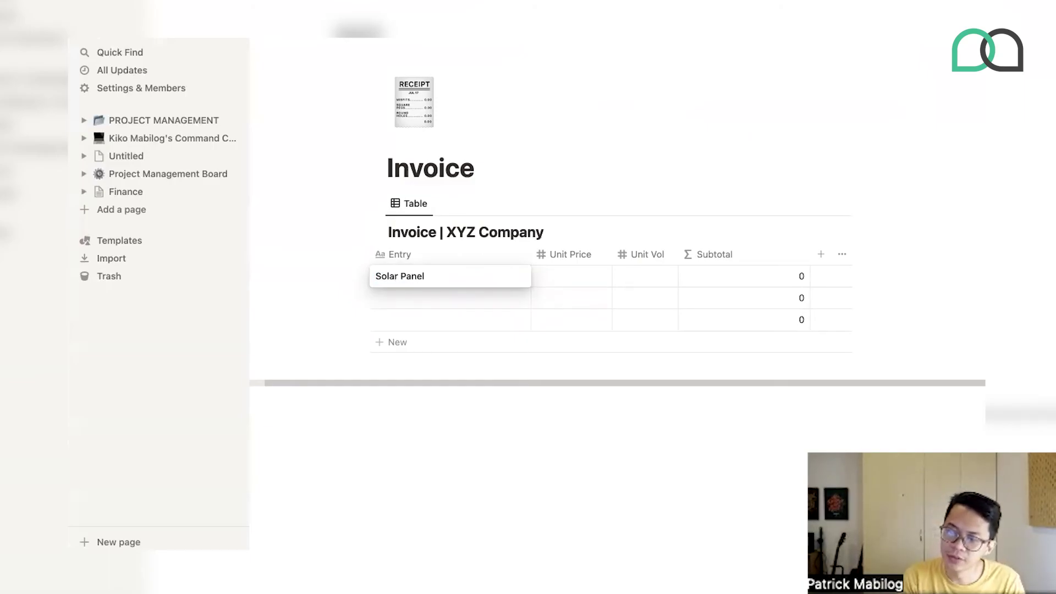
{"action": "left_click", "coordinate": [583, 274]}
- Set the Solar Panel row's Unit Price to 200 and Unit Vol to 10
{"action": "left_click", "coordinate": [568, 271]}
{"action": "type", "text": "10"}
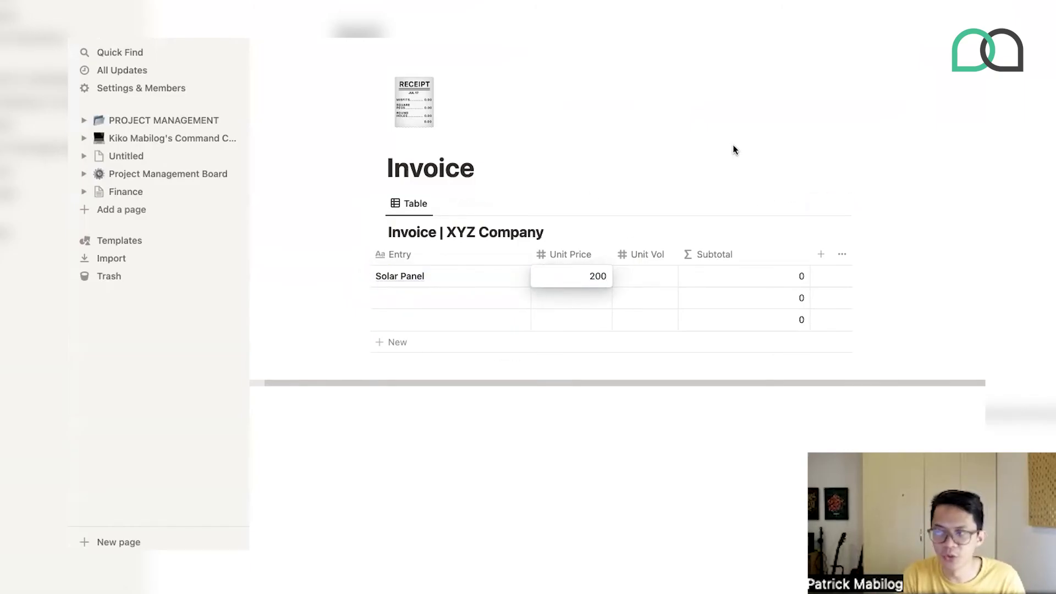
{"action": "key", "text": "Return"}
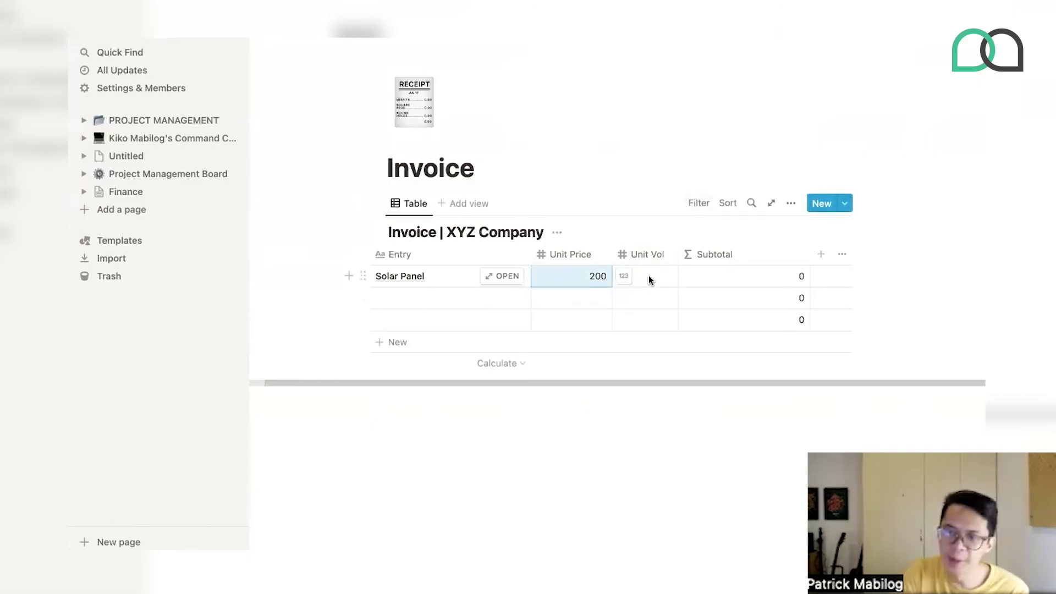
{"action": "left_click", "coordinate": [649, 277]}
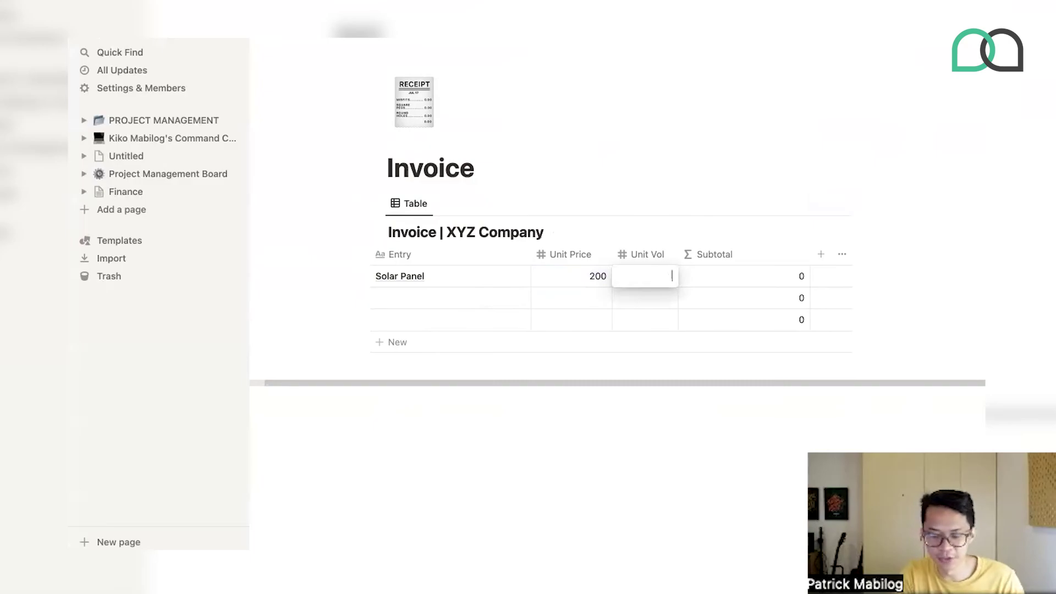
{"action": "type", "text": "10"}
{"action": "key", "text": "Return"}
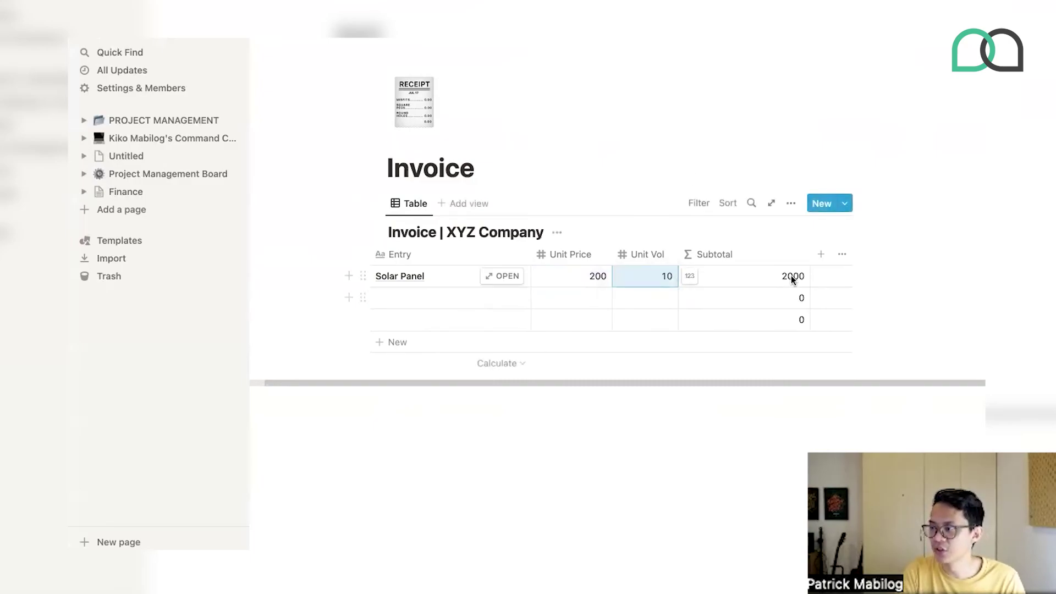
- Format the Subtotal and Unit Price columns as US Dollar
{"action": "left_click", "coordinate": [691, 276]}
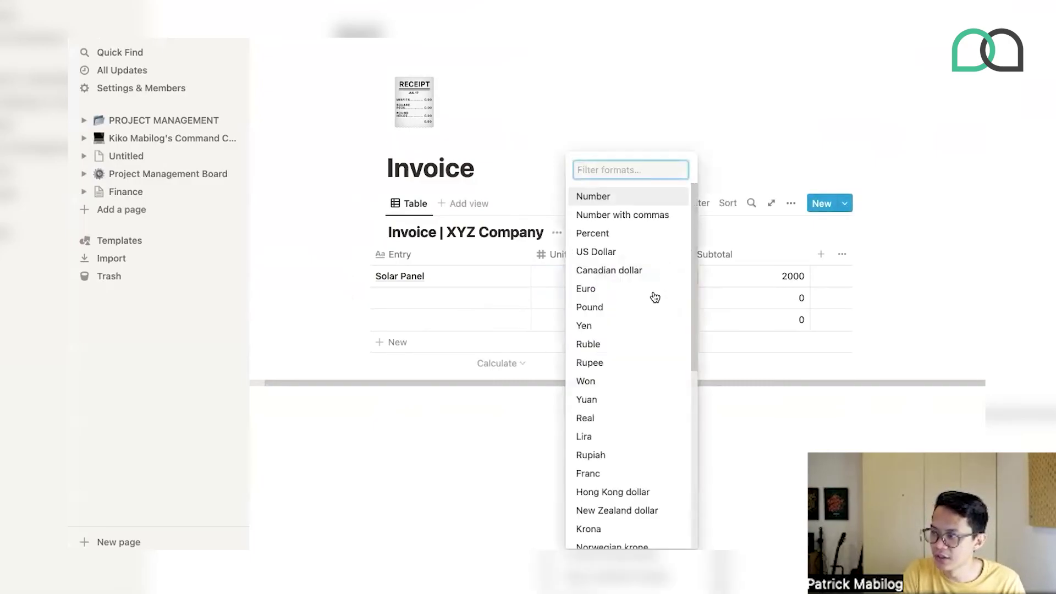
{"action": "left_click", "coordinate": [638, 250]}
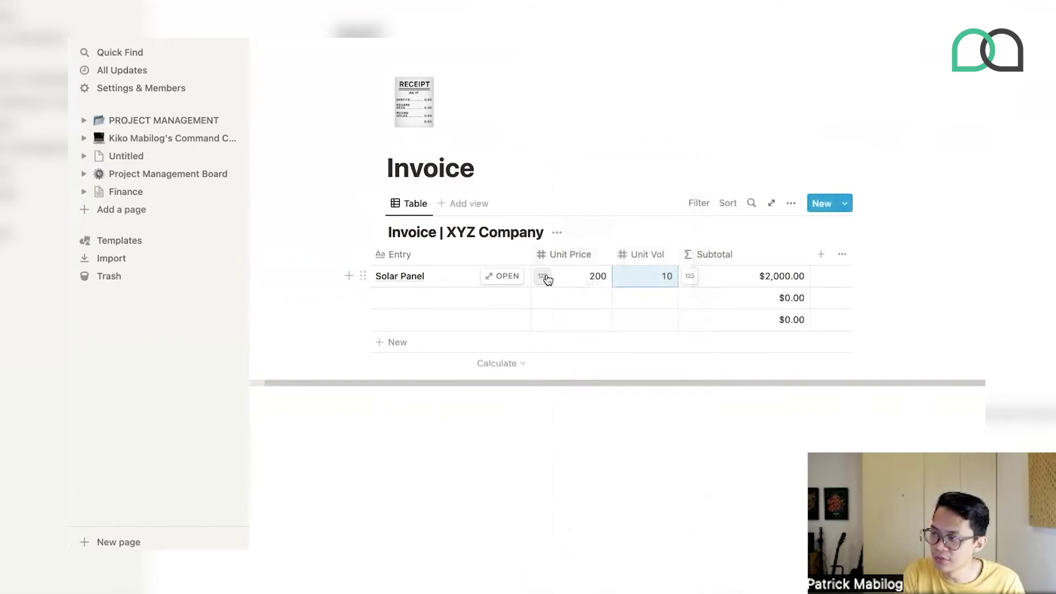
{"action": "left_click", "coordinate": [544, 277]}
{"action": "left_click", "coordinate": [457, 250]}
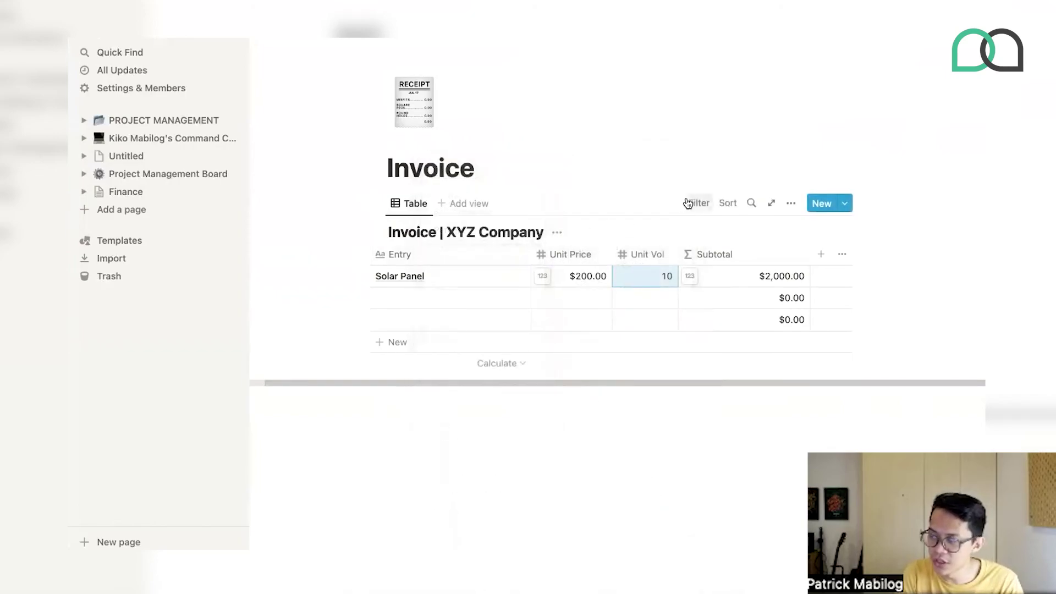
{"action": "left_click", "coordinate": [651, 187]}
{"action": "key", "text": "Escape"}
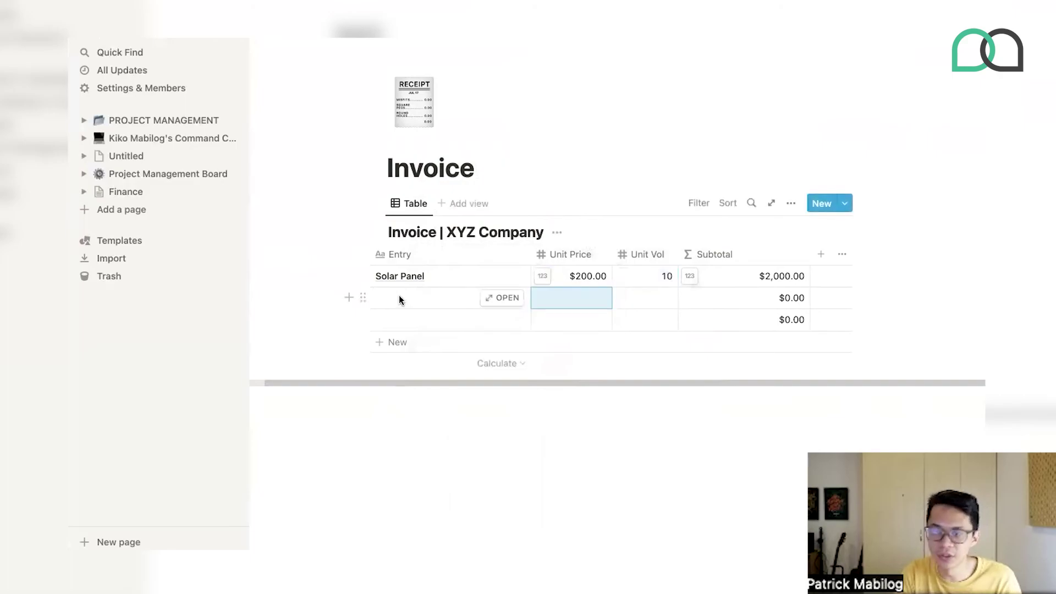
- Add an Installation Fee row with Unit Price 500 and Unit Vol 2
{"action": "left_click", "coordinate": [427, 298]}
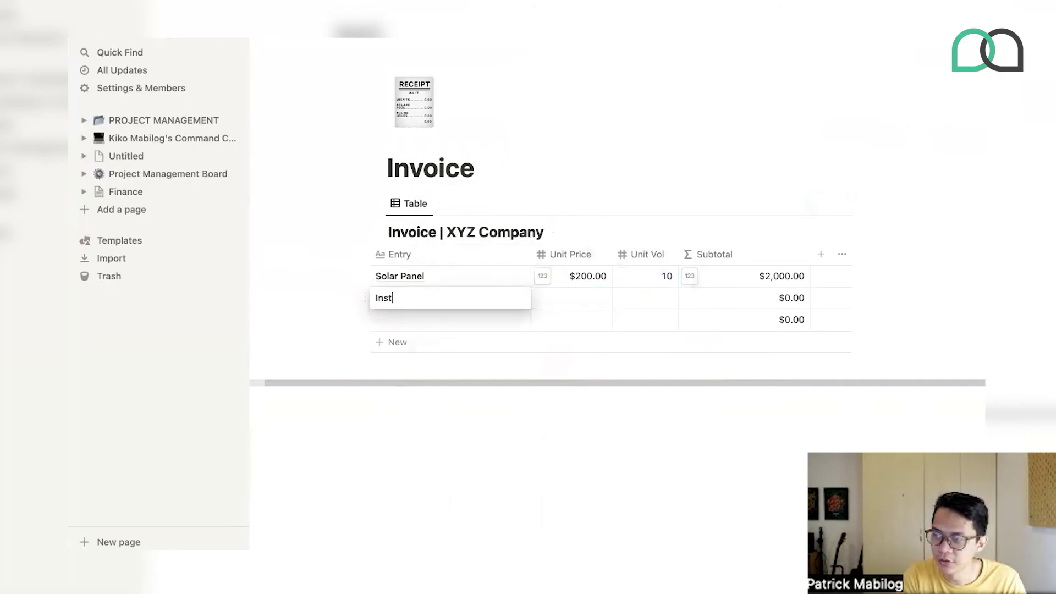
{"action": "type", "text": "Installation Fee"}
{"action": "key", "text": "Tab"}
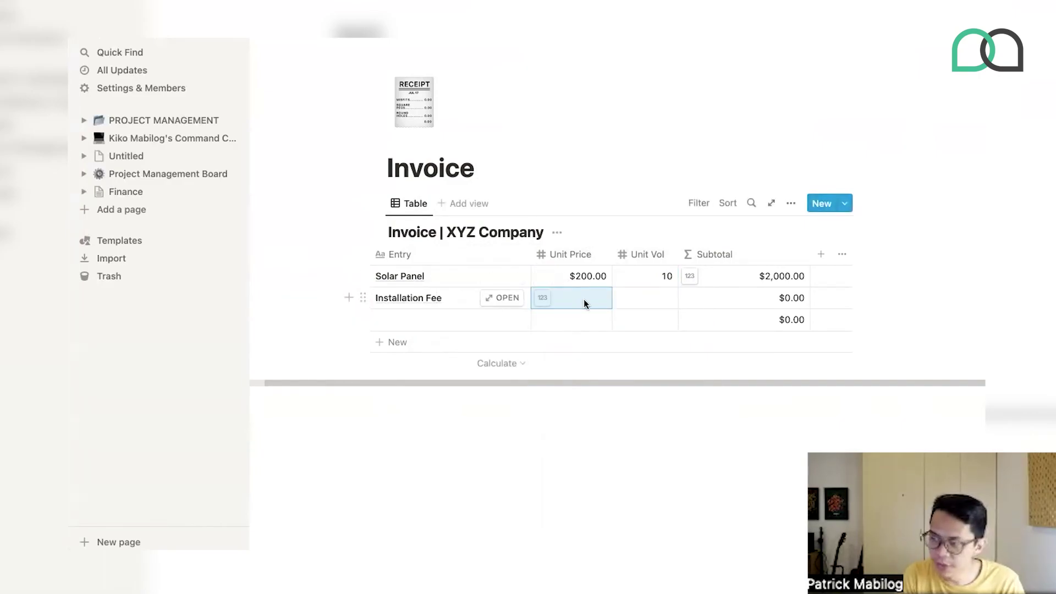
{"action": "type", "text": "500"}
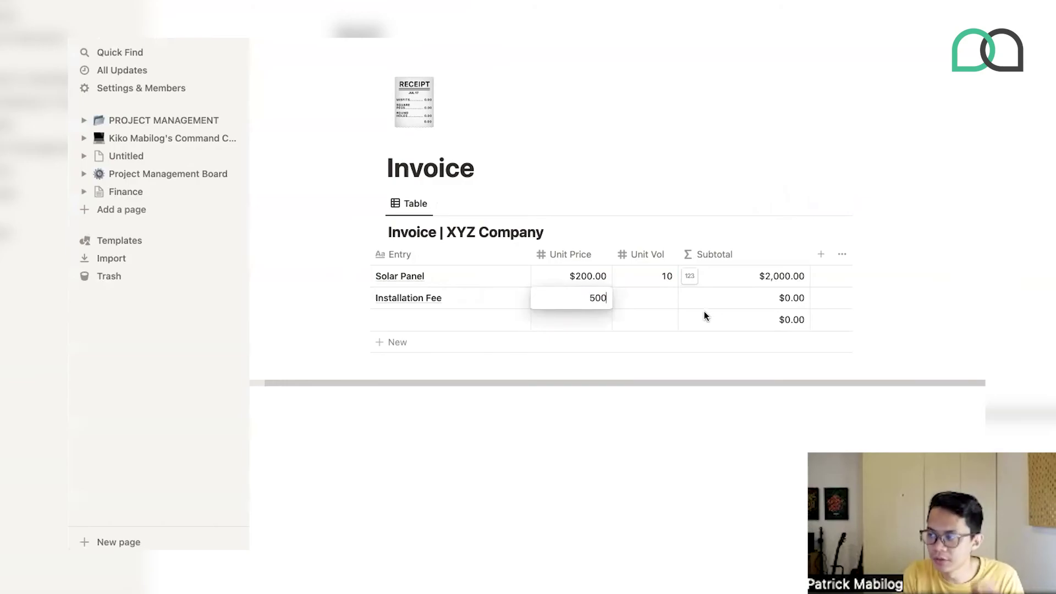
{"action": "key", "text": "Return"}
{"action": "key", "text": "Tab"}
{"action": "type", "text": "2"}
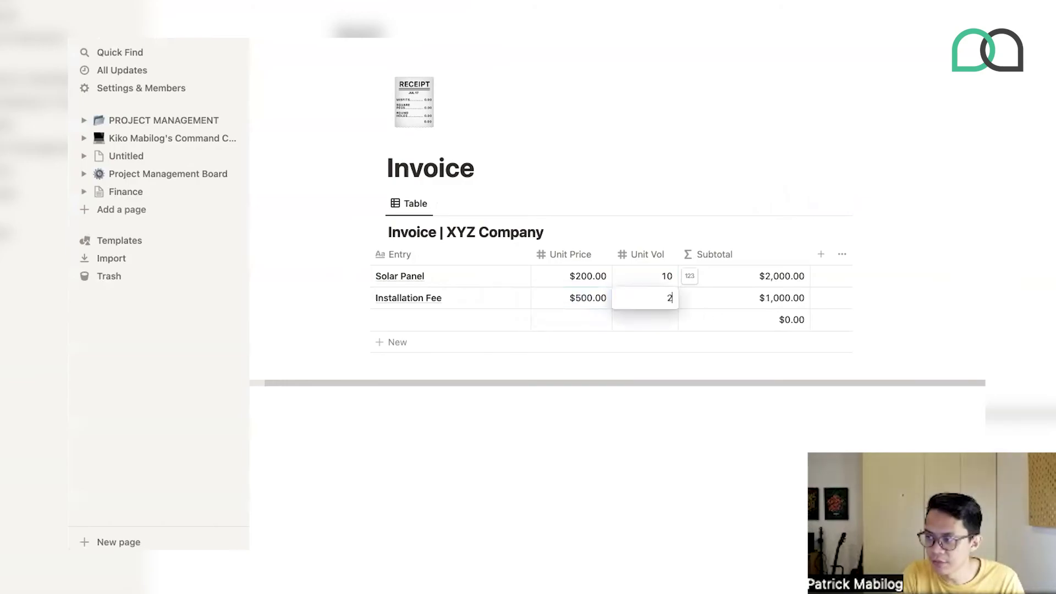
{"action": "key", "text": "Return"}
- Set the Subtotal column's calculation to Sum, giving $3,000.00
{"action": "left_click", "coordinate": [782, 363]}
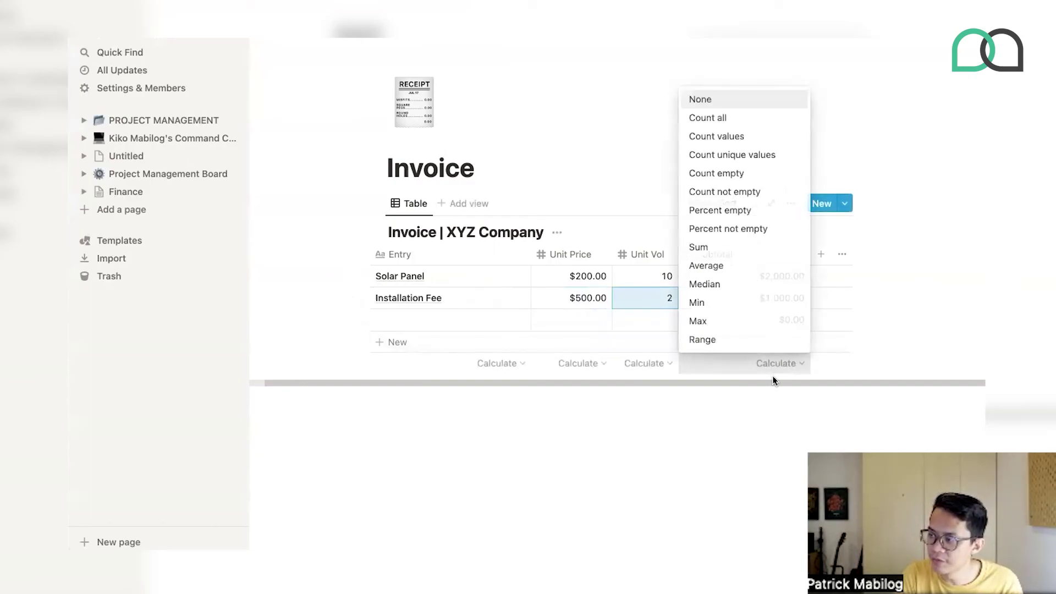
{"action": "left_click", "coordinate": [700, 247]}
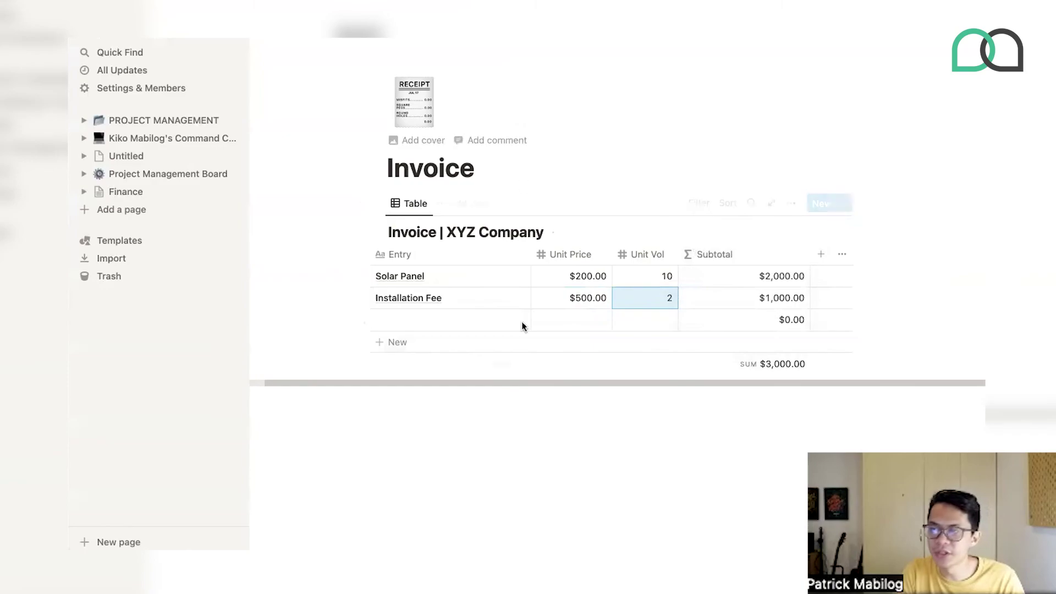
{"action": "left_click", "coordinate": [436, 415]}
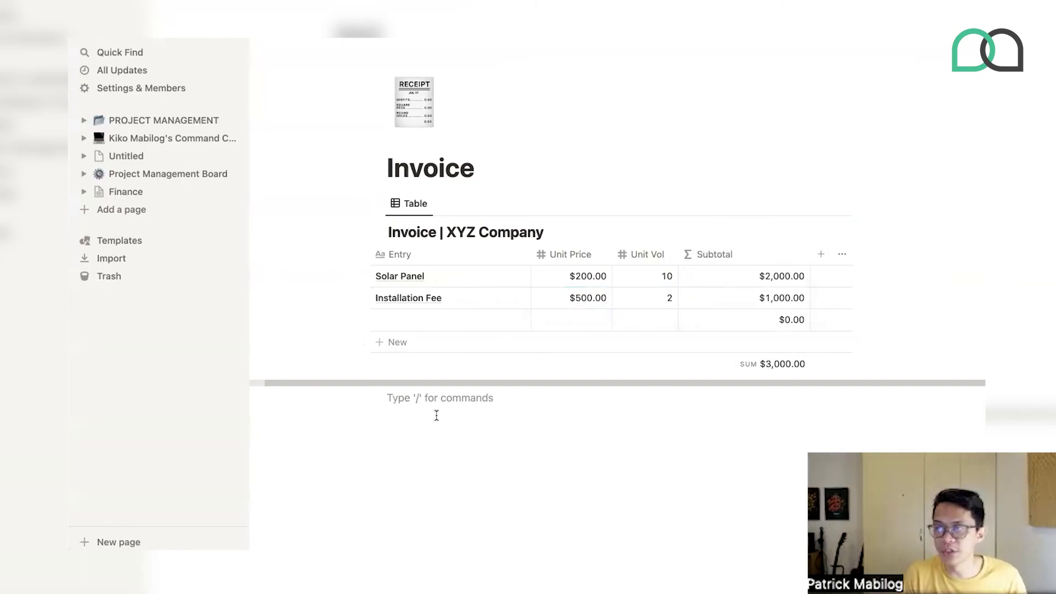
- Insert a sub-page titled 'Invoice #000' via /page and drag the line-item table into it
{"action": "key", "text": "Return"}
{"action": "type", "text": "/pa"}
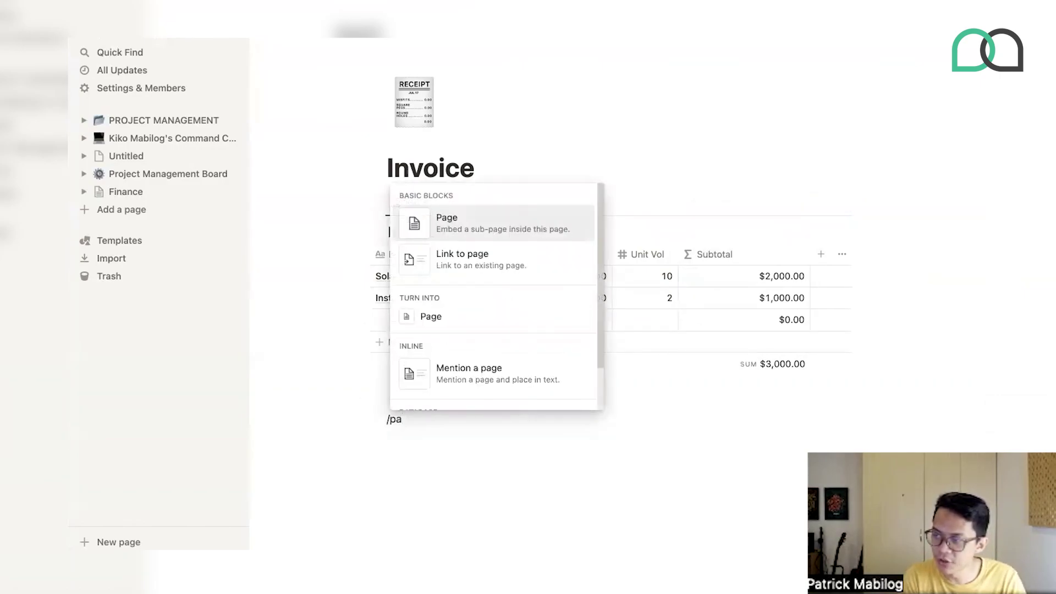
{"action": "key", "text": "Return"}
{"action": "type", "text": "I"}
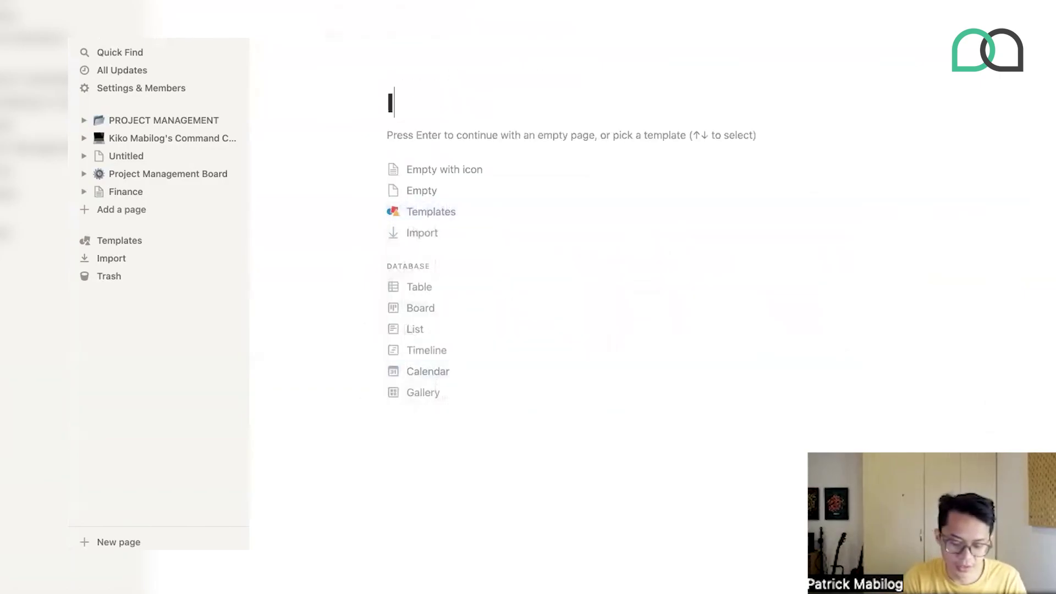
{"action": "type", "text": "nvoice #000"}
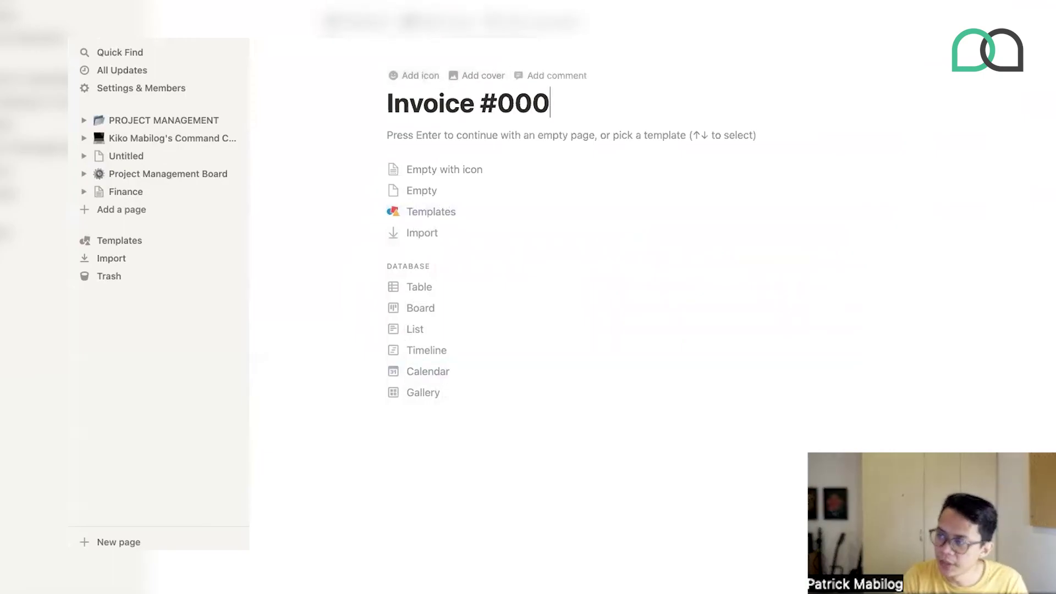
{"action": "key", "text": "super+bracketleft"}
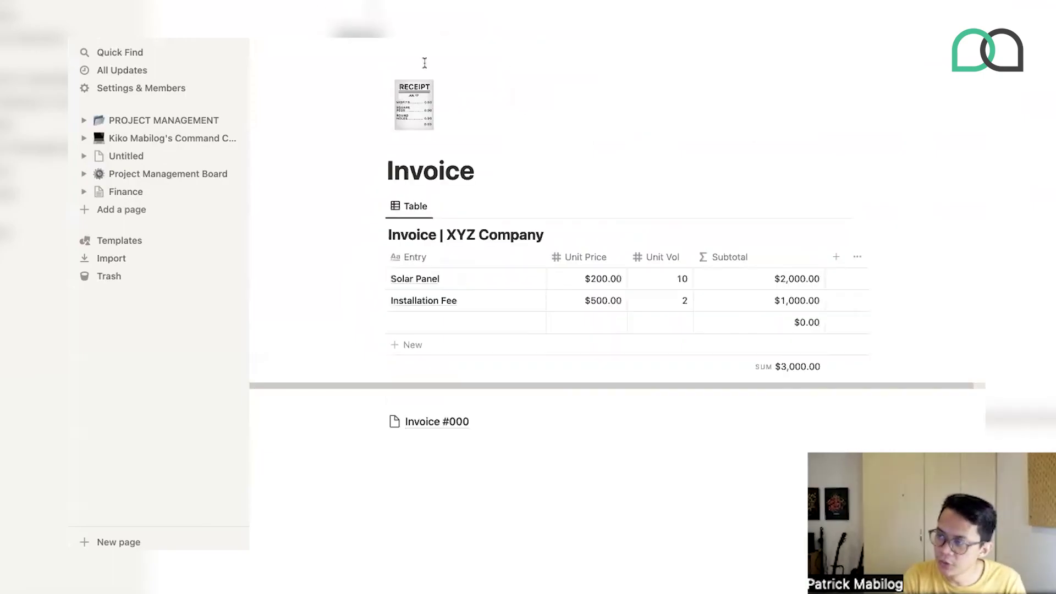
{"action": "left_click_drag", "start_coordinate": [375, 205], "coordinate": [418, 424]}
- Give Invoice #000 a ✅ check-mark icon
{"action": "left_click", "coordinate": [391, 223]}
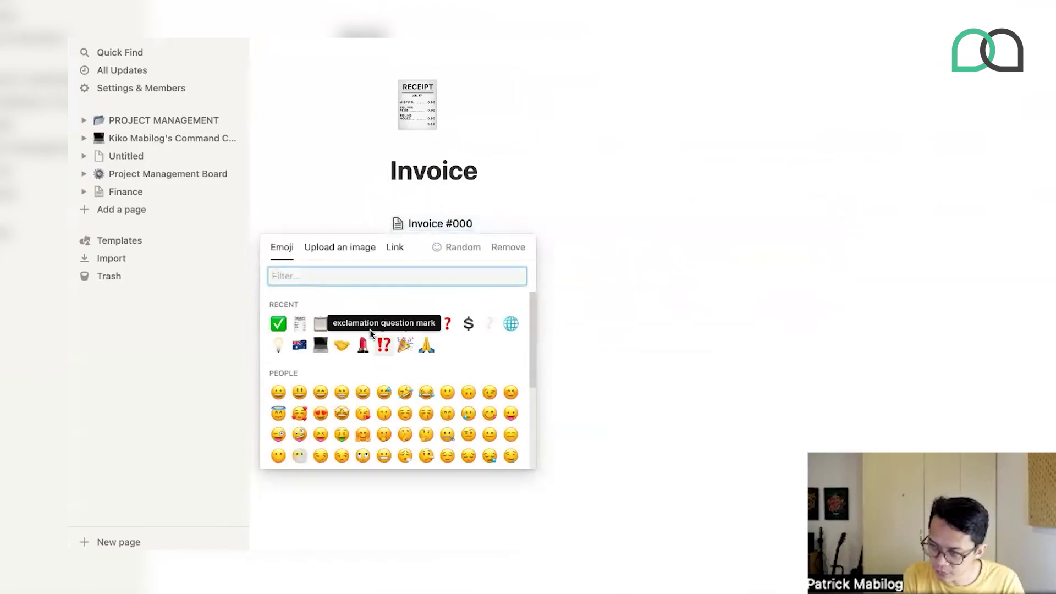
{"action": "left_click", "coordinate": [278, 325]}
{"action": "left_click", "coordinate": [413, 281]}
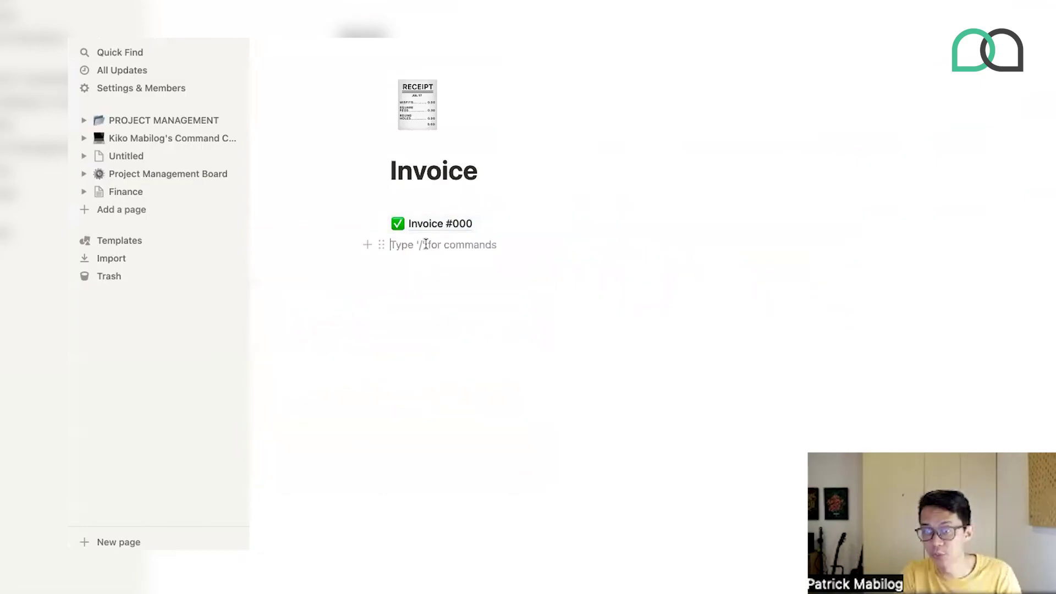
- Insert a template button via /template and rename it 'New Invoice'
{"action": "key", "text": "Return"}
{"action": "type", "text": "/"}
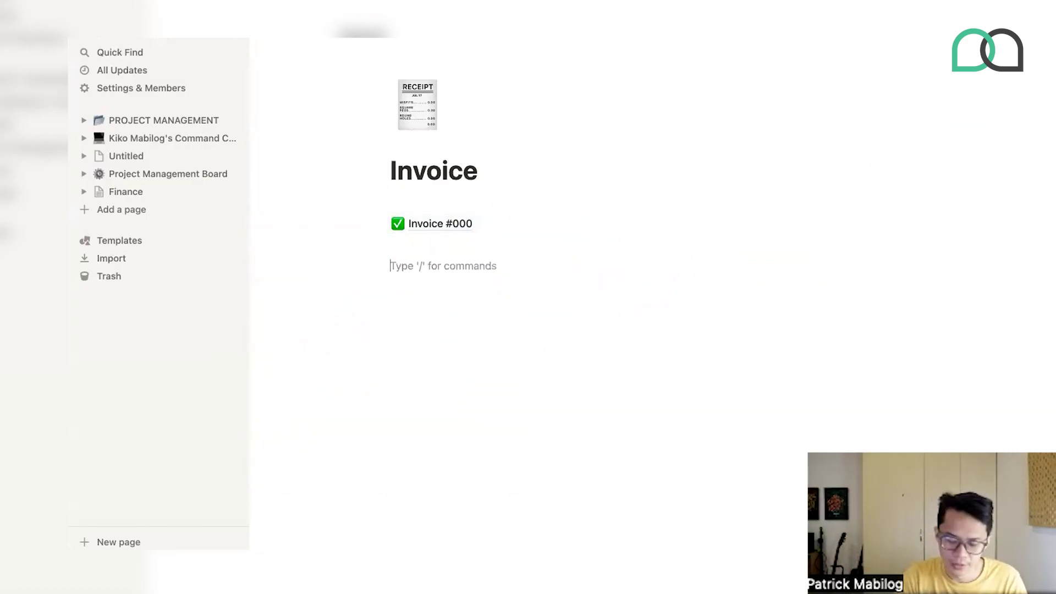
{"action": "type", "text": "te"}
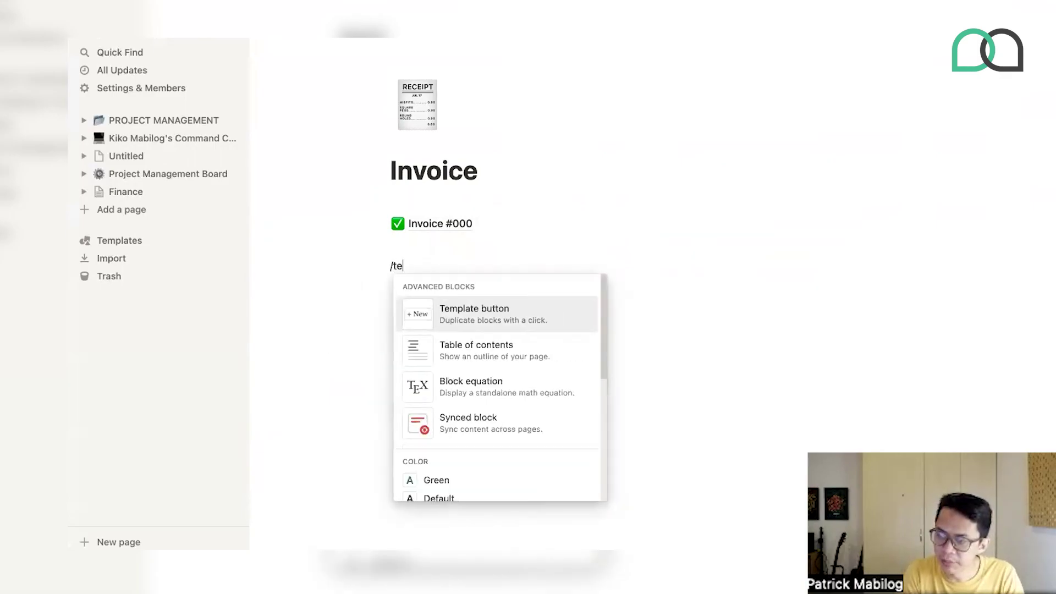
{"action": "left_click", "coordinate": [434, 318]}
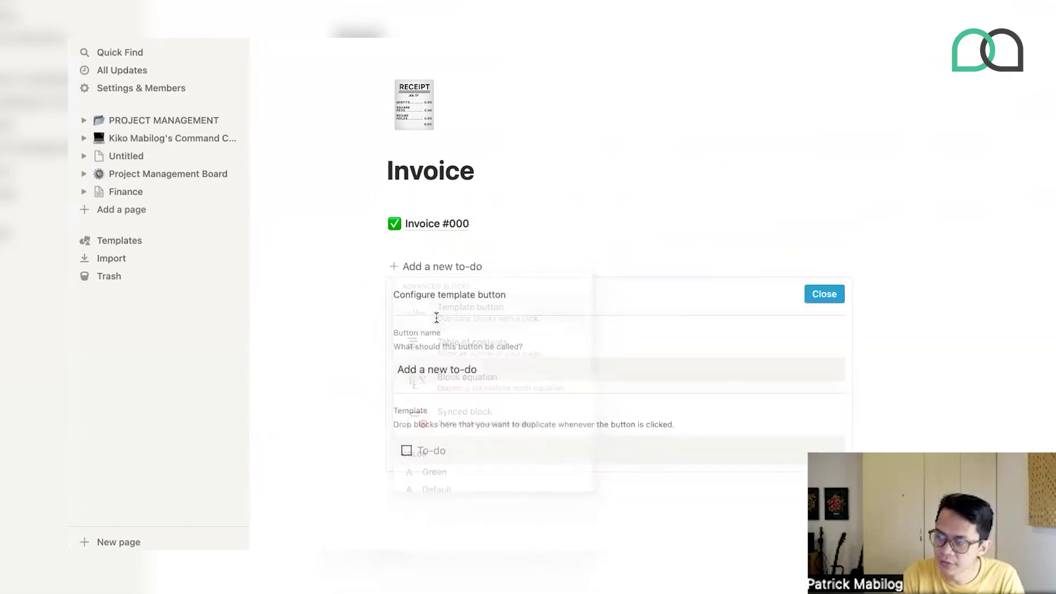
{"action": "triple_click", "coordinate": [456, 373]}
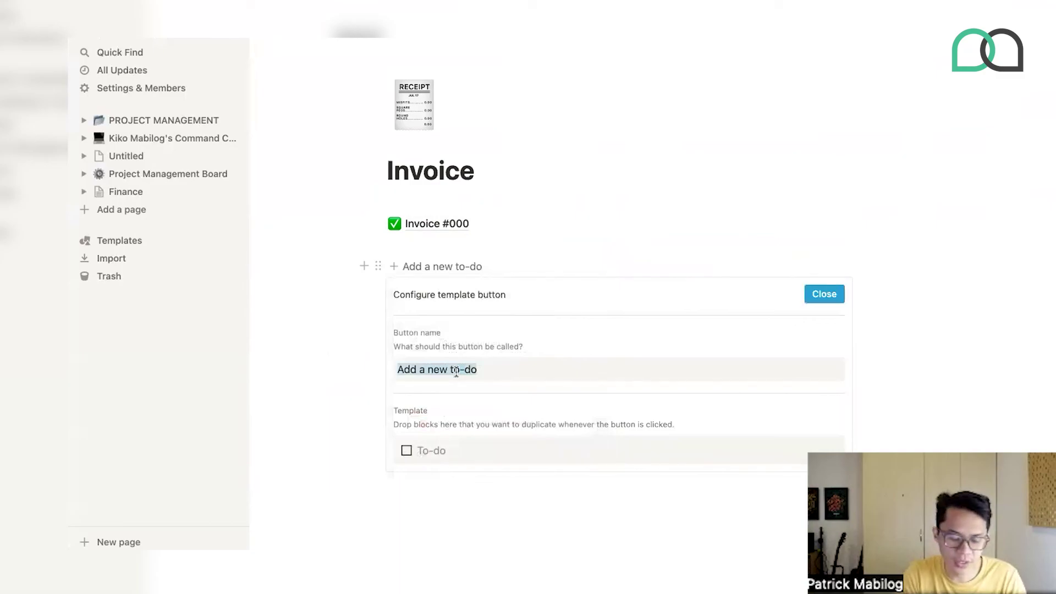
{"action": "type", "text": "New Incoi"}
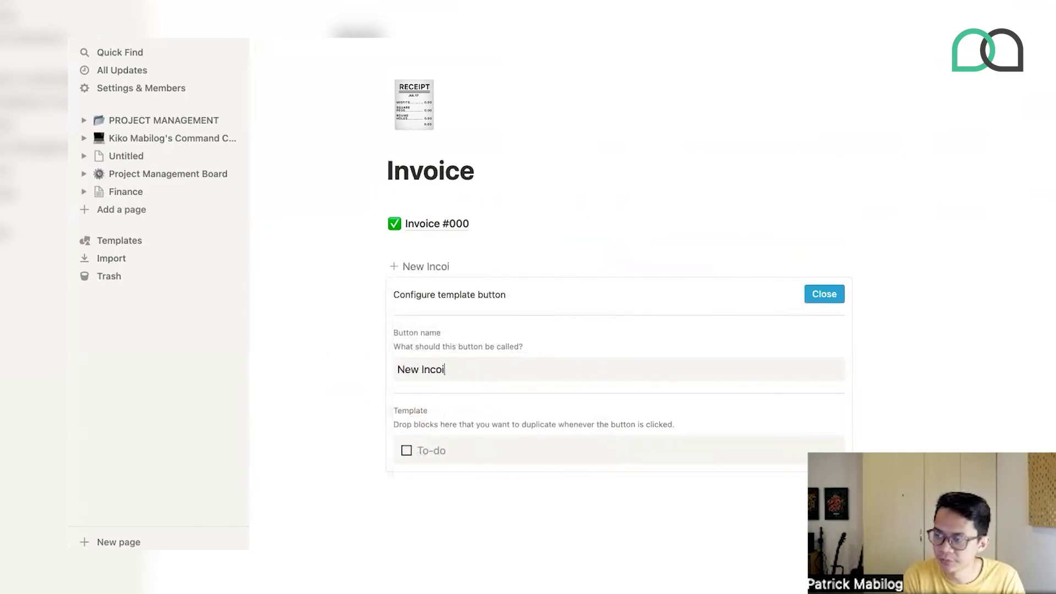
{"action": "key", "text": "BackSpace"}
{"action": "key", "text": "BackSpace"}
{"action": "key", "text": "BackSpace"}
{"action": "type", "text": "voice"}
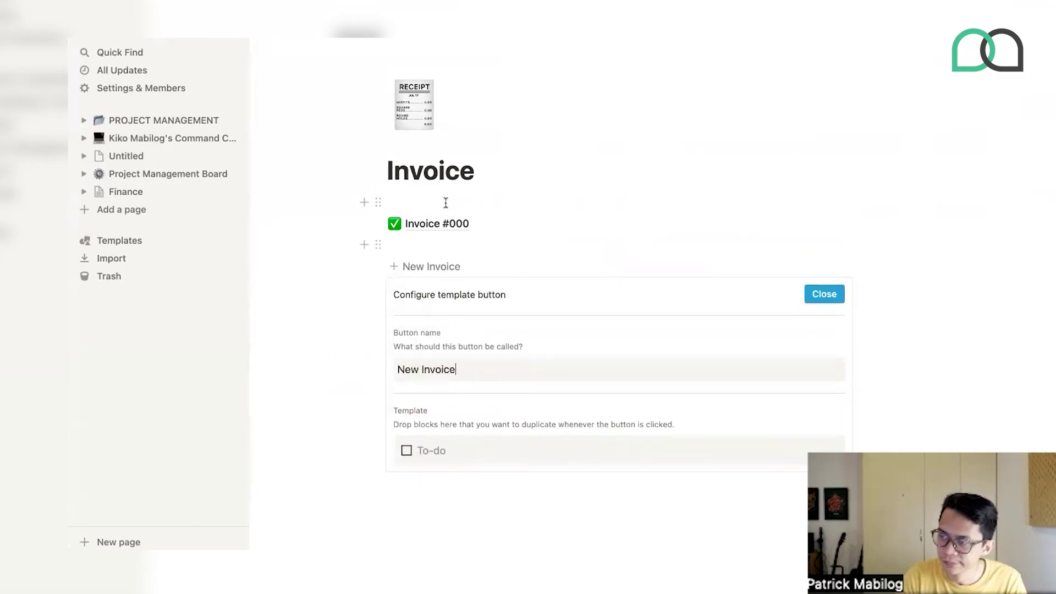
- Make the template hold only Invoice #000, deleting the default to-do, and generate a copy
{"action": "left_click_drag", "start_coordinate": [377, 224], "coordinate": [403, 450]}
{"action": "left_click", "coordinate": [392, 449]}
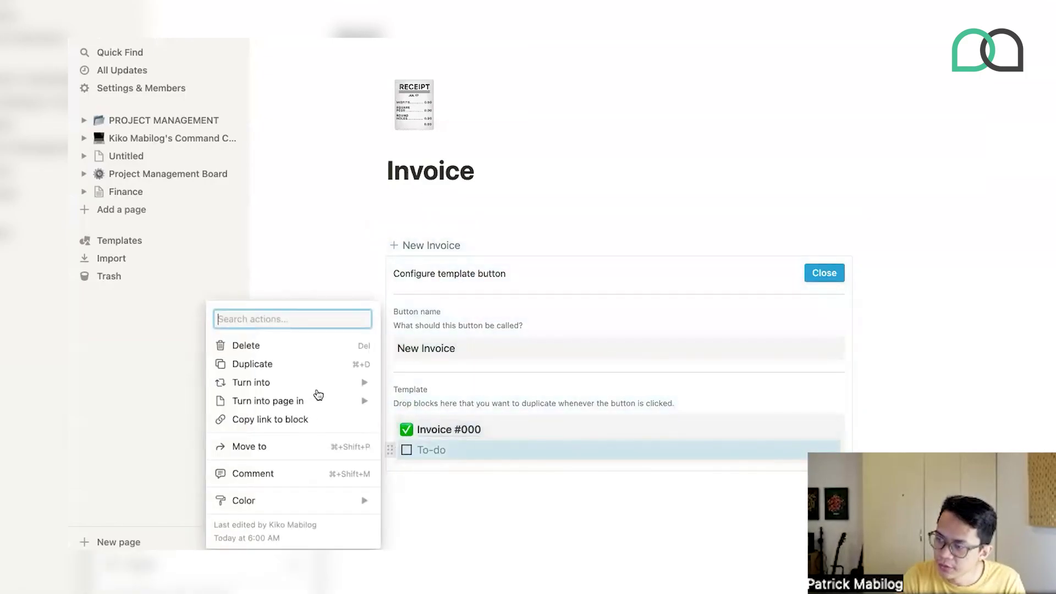
{"action": "left_click", "coordinate": [268, 351]}
{"action": "left_click", "coordinate": [824, 272]}
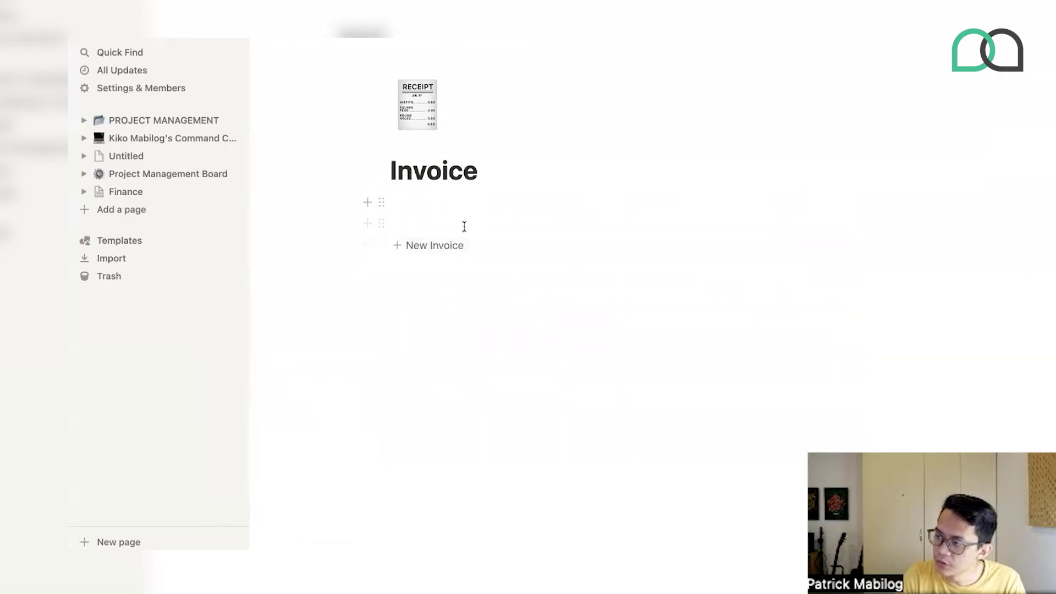
{"action": "left_click_drag", "start_coordinate": [377, 243], "coordinate": [423, 245]}
{"action": "left_click", "coordinate": [423, 246]}
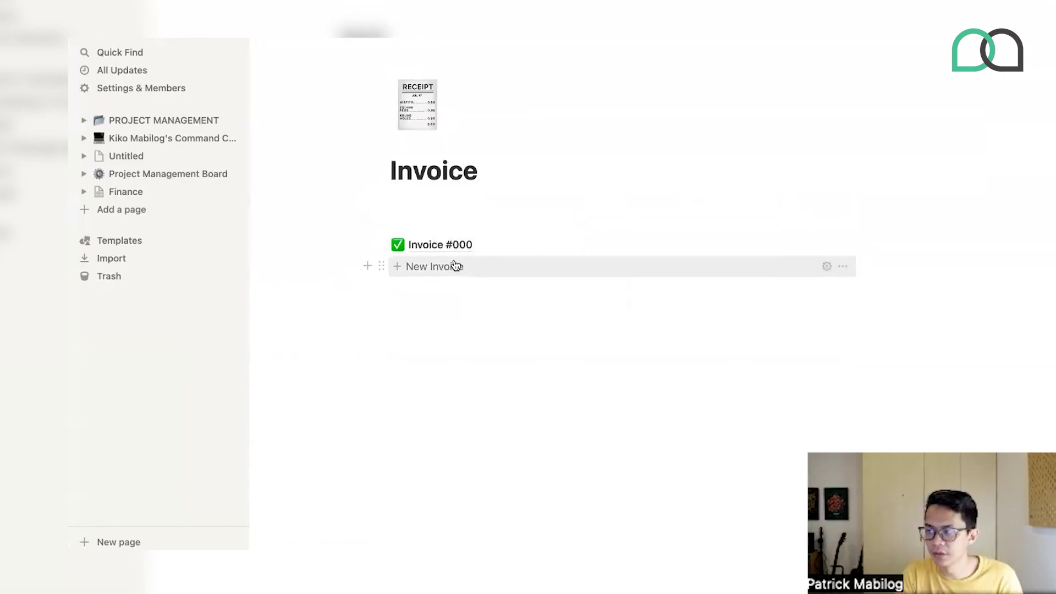
- Generate another Invoice #000 from New Invoice and open it to see the $3,000.00 table
{"action": "left_click", "coordinate": [456, 267]}
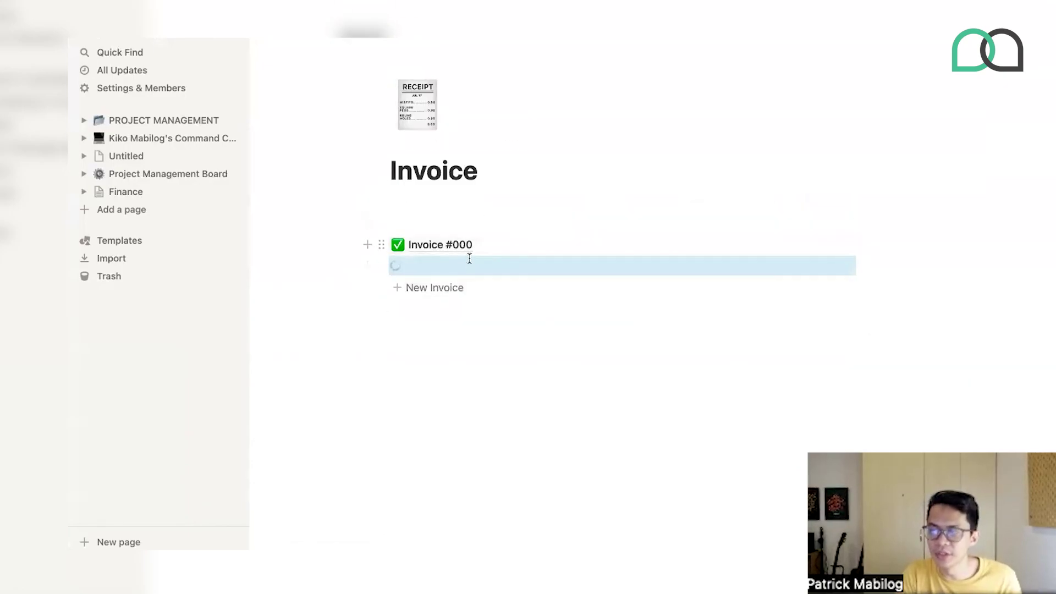
{"action": "left_click", "coordinate": [444, 264]}
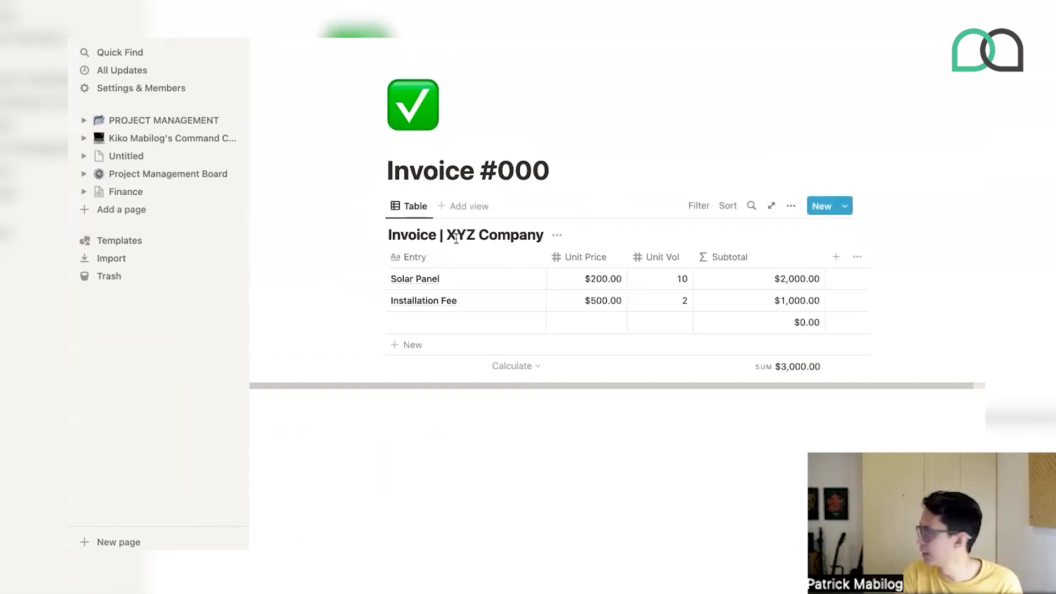